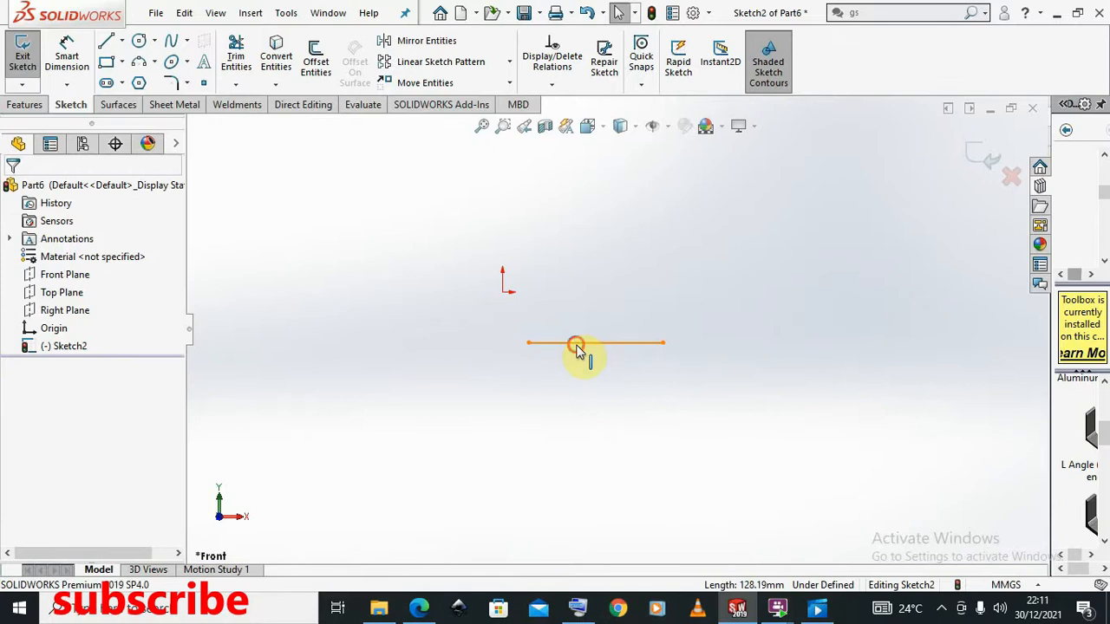
- Delete the existing horizontal line below the origin from the sketch
{"action": "left_click", "coordinate": [580, 348]}
{"action": "right_click", "coordinate": [576, 348]}
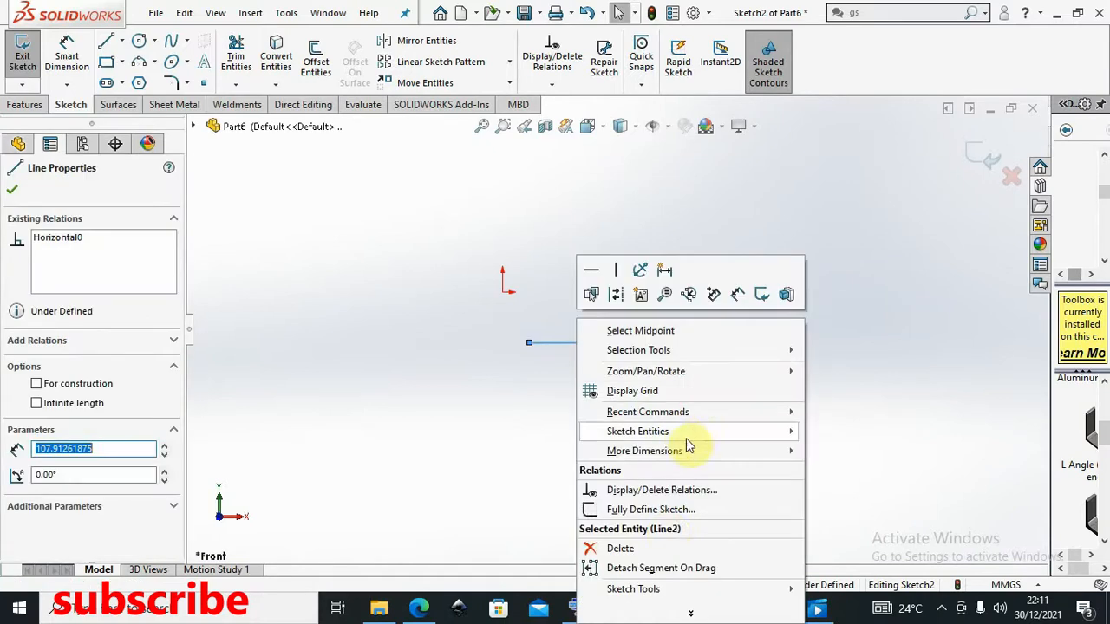
{"action": "left_click", "coordinate": [624, 550]}
- Sketch a tall corner rectangle about 111 mm wide, extending down and to the right from the origin
{"action": "left_click", "coordinate": [239, 87]}
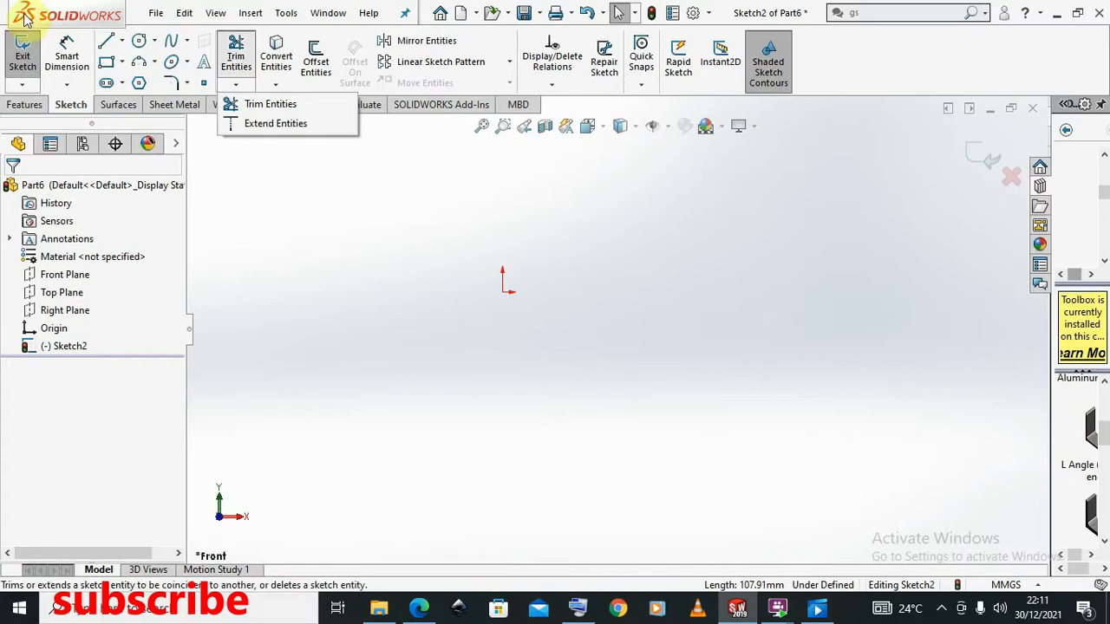
{"action": "left_click", "coordinate": [118, 42]}
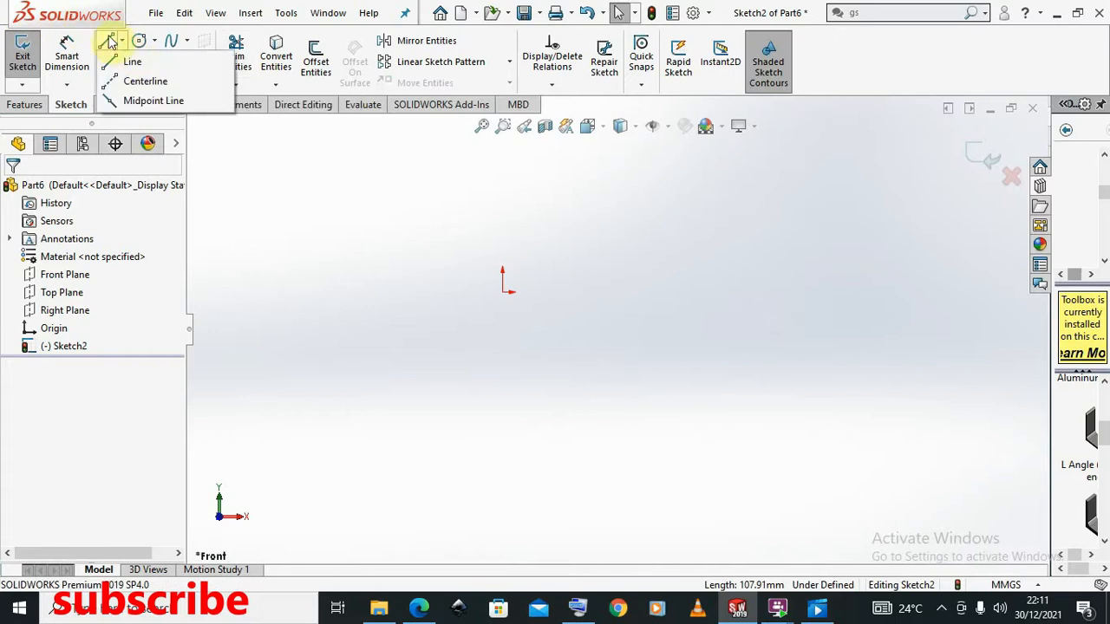
{"action": "left_click", "coordinate": [108, 67]}
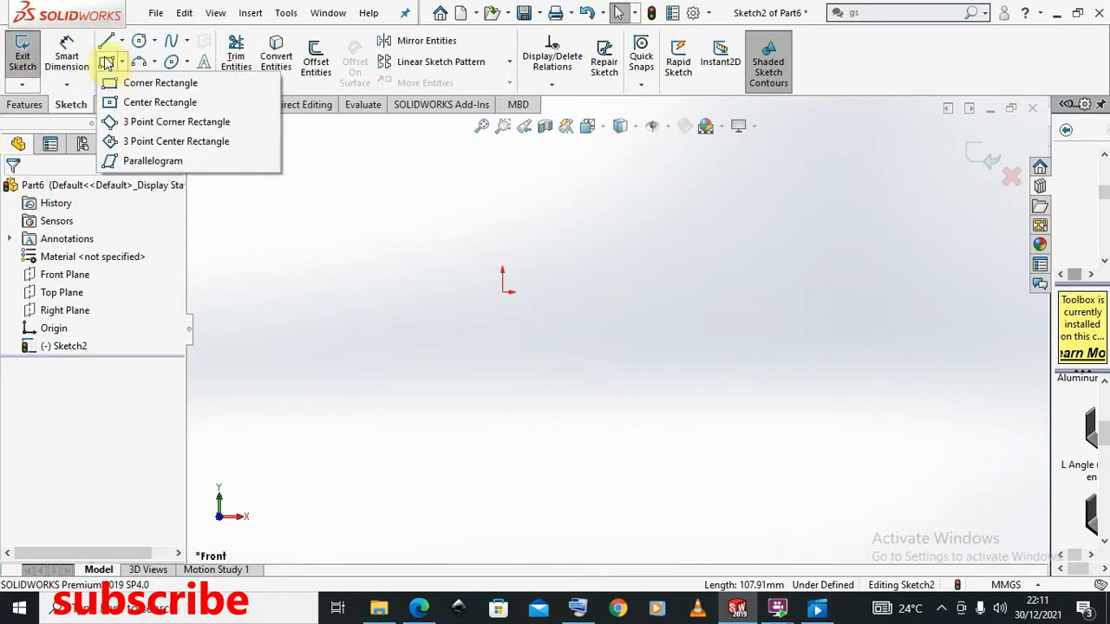
{"action": "left_click", "coordinate": [106, 62]}
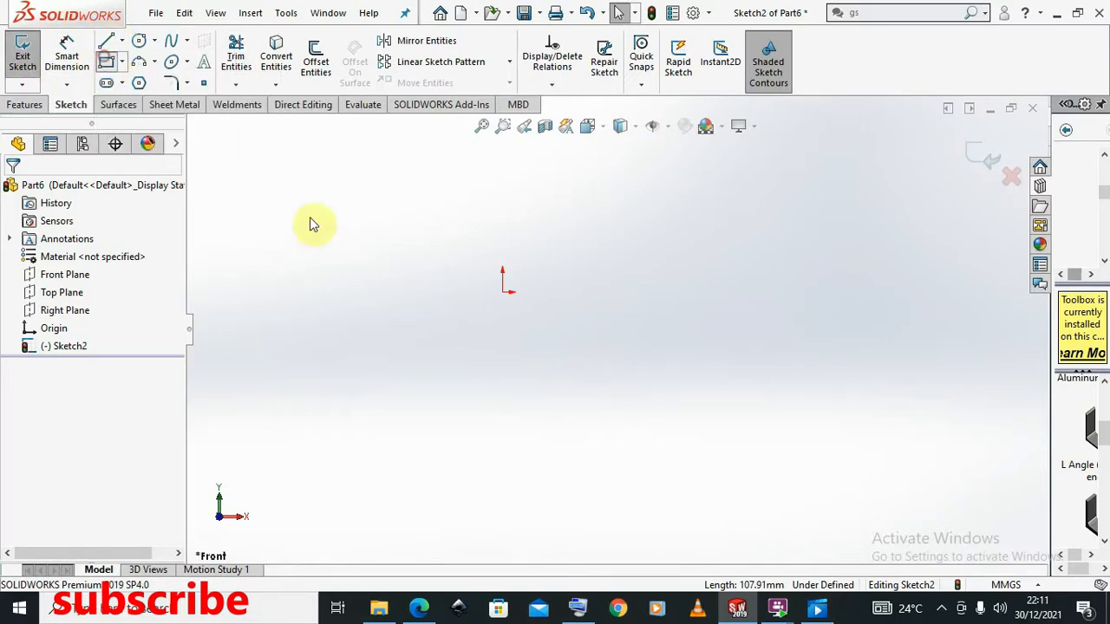
{"action": "left_click", "coordinate": [502, 292]}
{"action": "scroll", "coordinate": [645, 537], "scroll_direction": "down", "scroll_amount": 4}
{"action": "scroll", "coordinate": [590, 378], "scroll_direction": "up", "scroll_amount": 1}
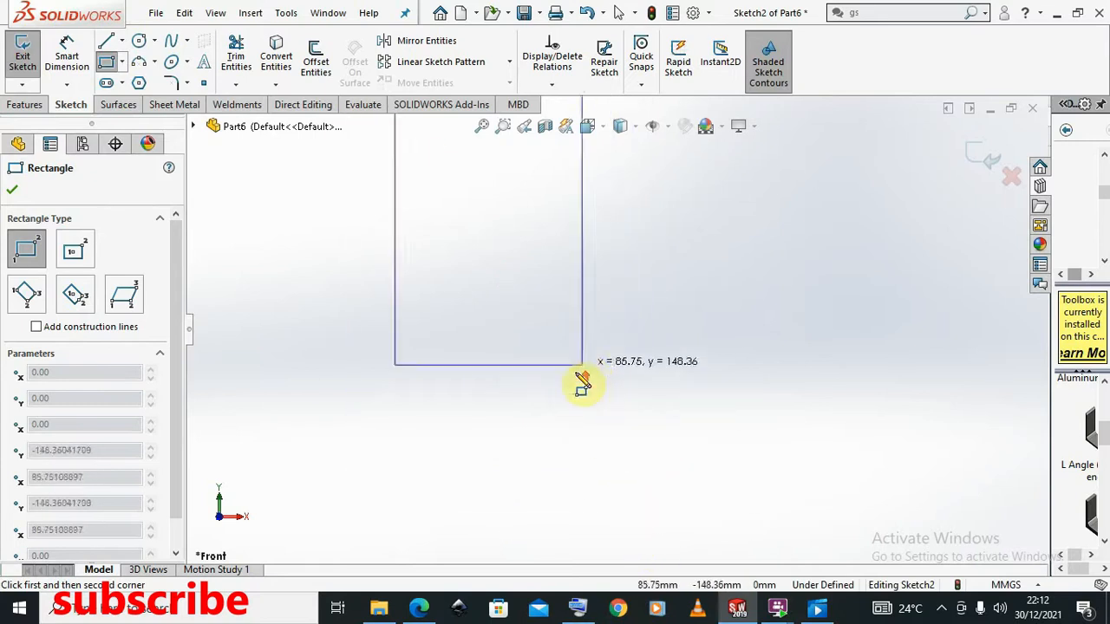
{"action": "scroll", "coordinate": [594, 341], "scroll_direction": "up", "scroll_amount": 4}
{"action": "scroll", "coordinate": [565, 367], "scroll_direction": "down", "scroll_amount": 2}
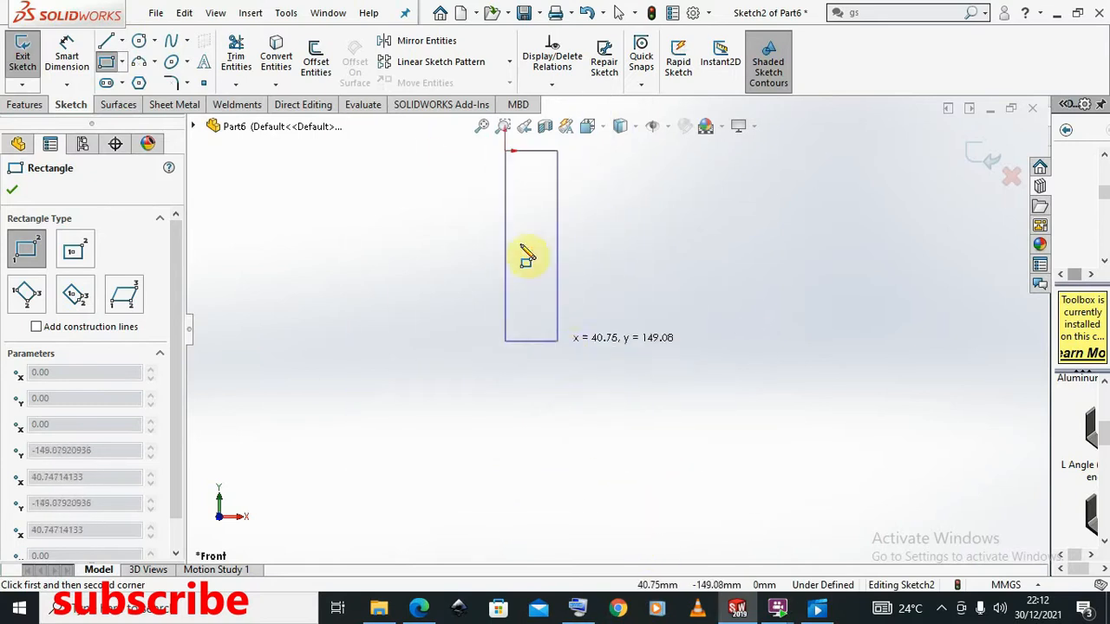
{"action": "scroll", "coordinate": [555, 273], "scroll_direction": "up", "scroll_amount": 4}
{"action": "scroll", "coordinate": [607, 321], "scroll_direction": "down", "scroll_amount": 4}
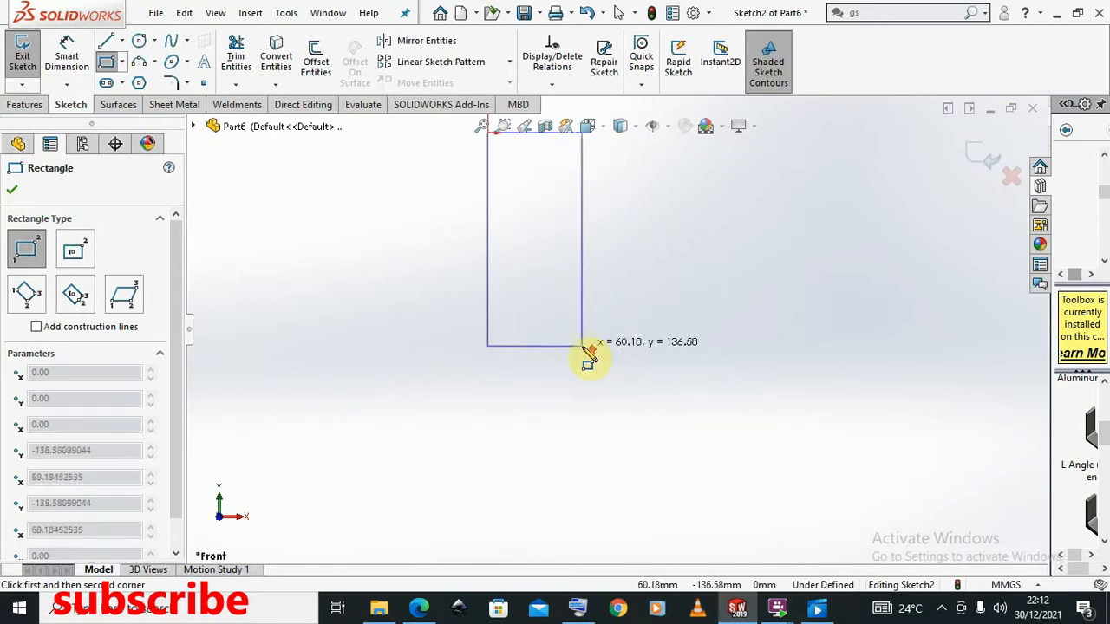
{"action": "scroll", "coordinate": [590, 351], "scroll_direction": "up", "scroll_amount": 1}
{"action": "left_click", "coordinate": [639, 452]}
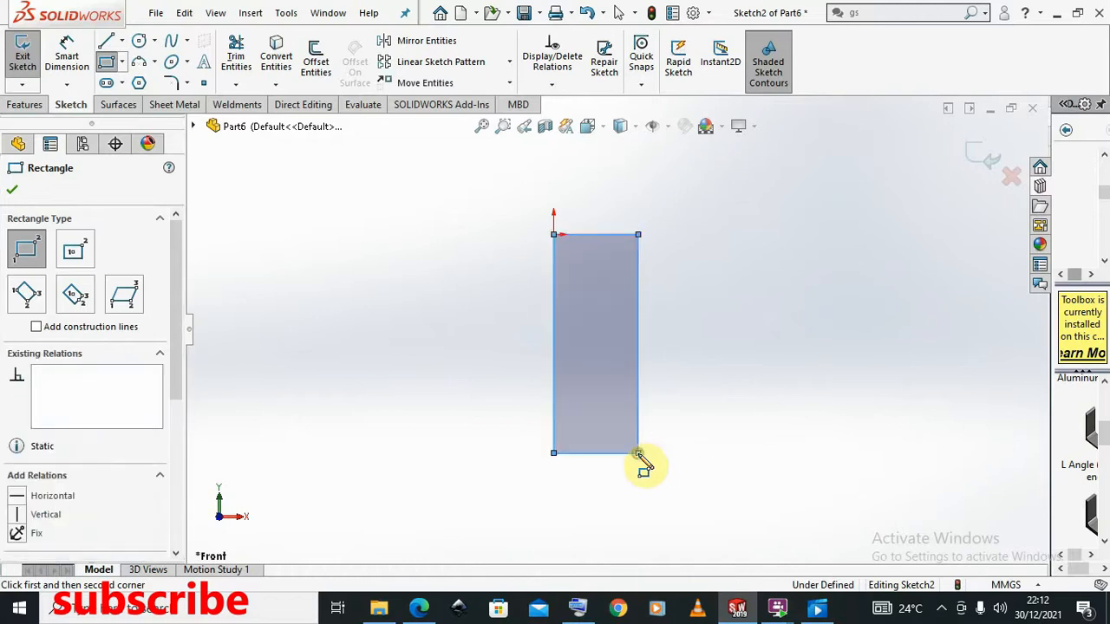
{"action": "right_click", "coordinate": [640, 457]}
{"action": "left_click", "coordinate": [678, 466]}
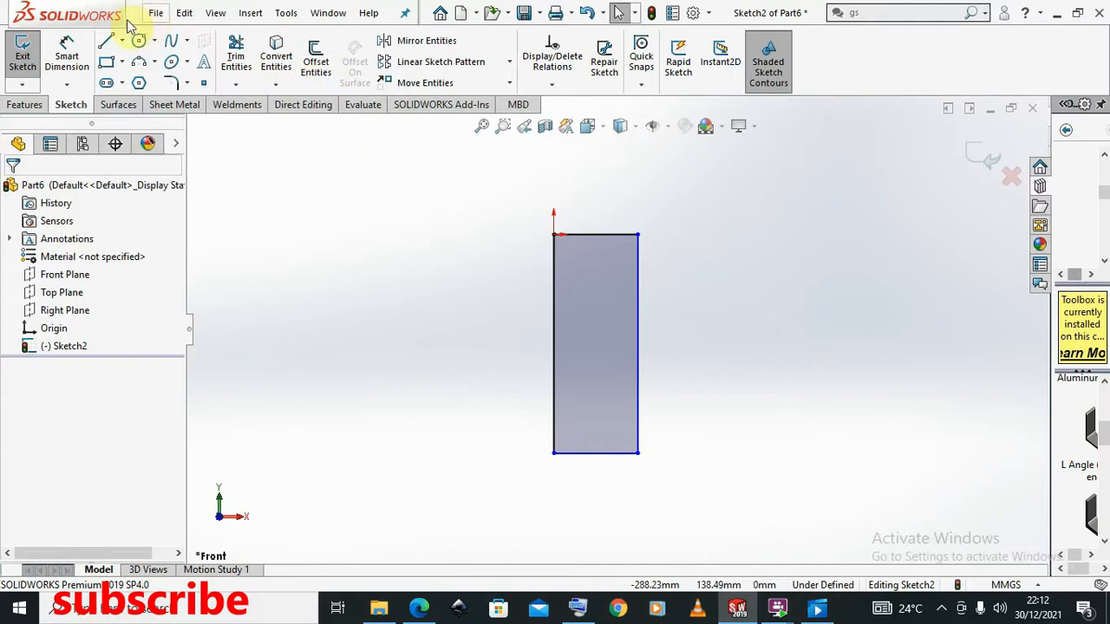
- Sketch a vertical line from the midpoint of the rectangle's top edge down to its bottom edge
{"action": "left_click", "coordinate": [109, 41]}
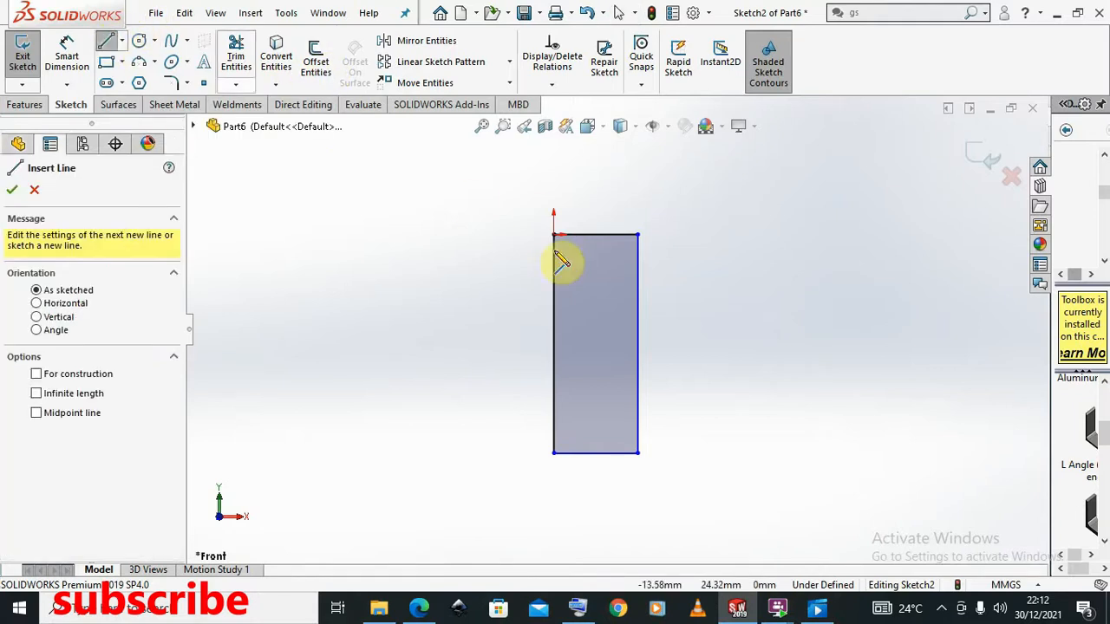
{"action": "left_click", "coordinate": [596, 234]}
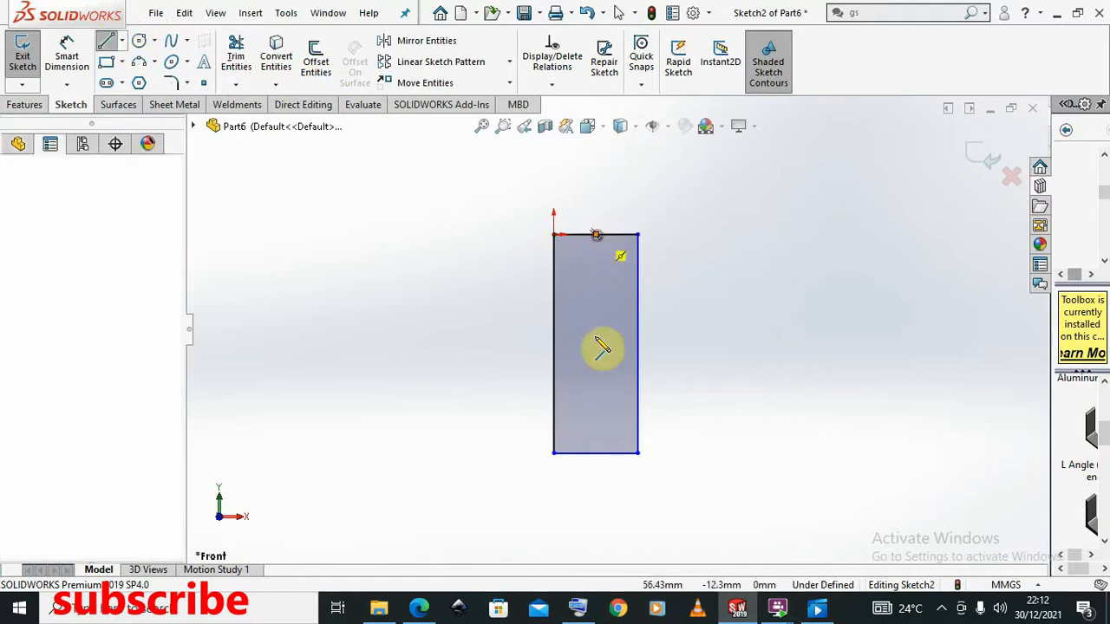
{"action": "left_click", "coordinate": [596, 453]}
{"action": "right_click", "coordinate": [598, 423]}
{"action": "left_click", "coordinate": [607, 429]}
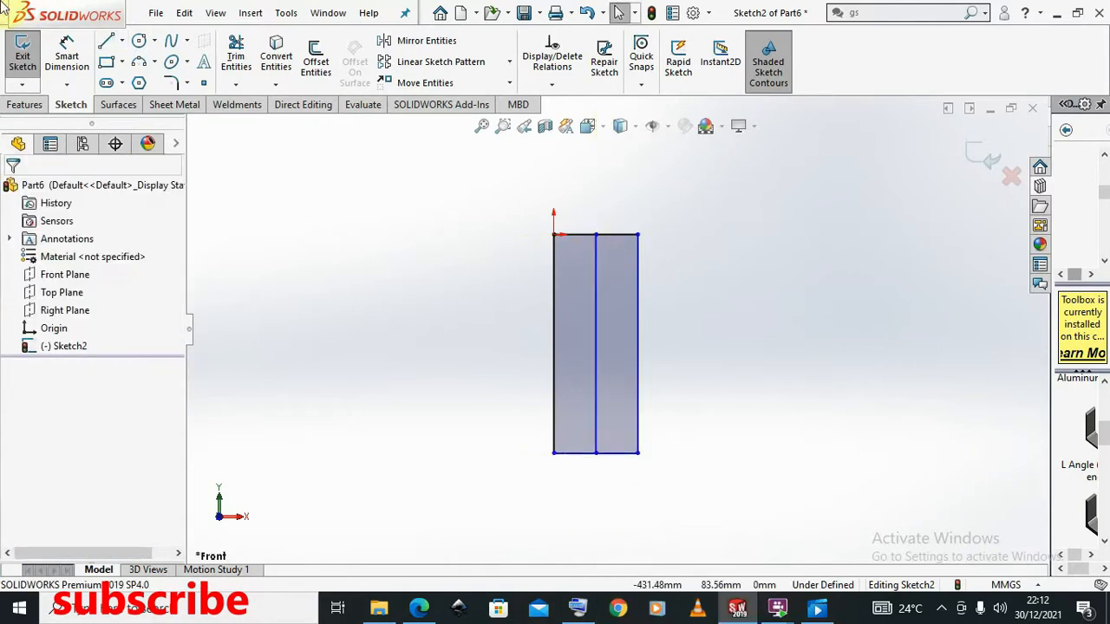
- Sketch a horizontal line across the rectangle's full width, about 53 mm below its top edge
{"action": "left_click", "coordinate": [105, 43]}
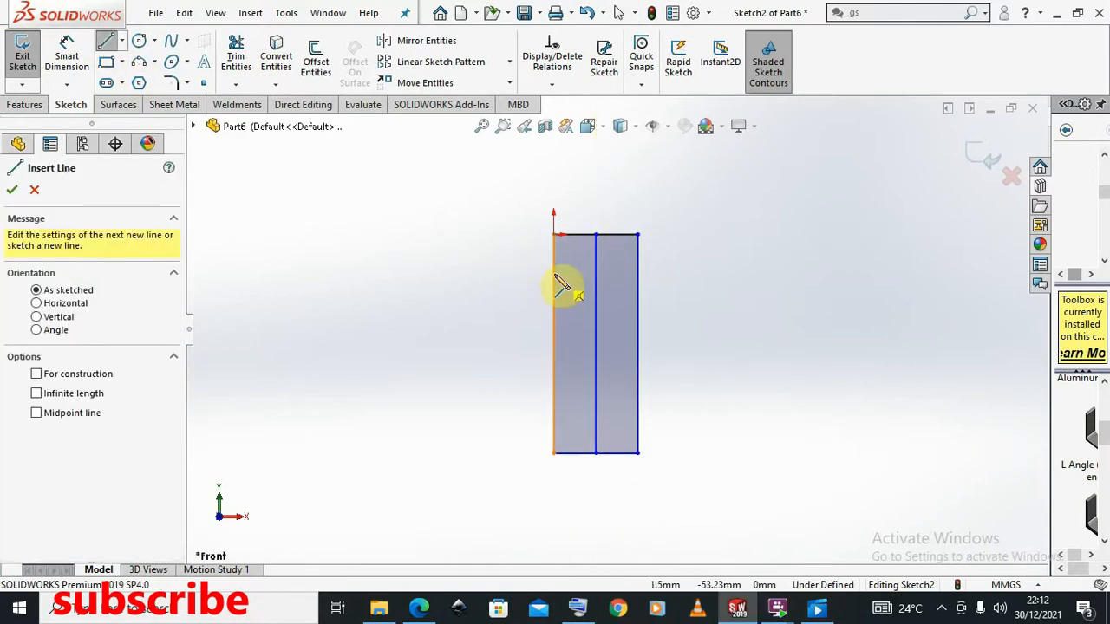
{"action": "left_click", "coordinate": [554, 275]}
{"action": "left_click", "coordinate": [639, 276]}
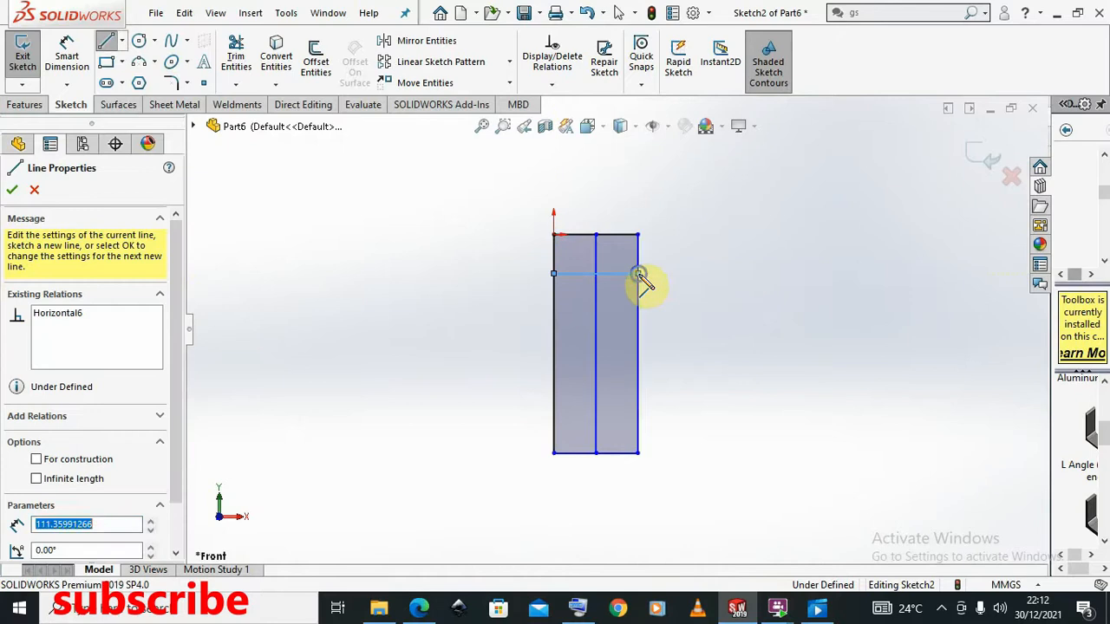
{"action": "right_click", "coordinate": [646, 282]}
{"action": "left_click", "coordinate": [656, 307]}
{"action": "key", "text": "Escape"}
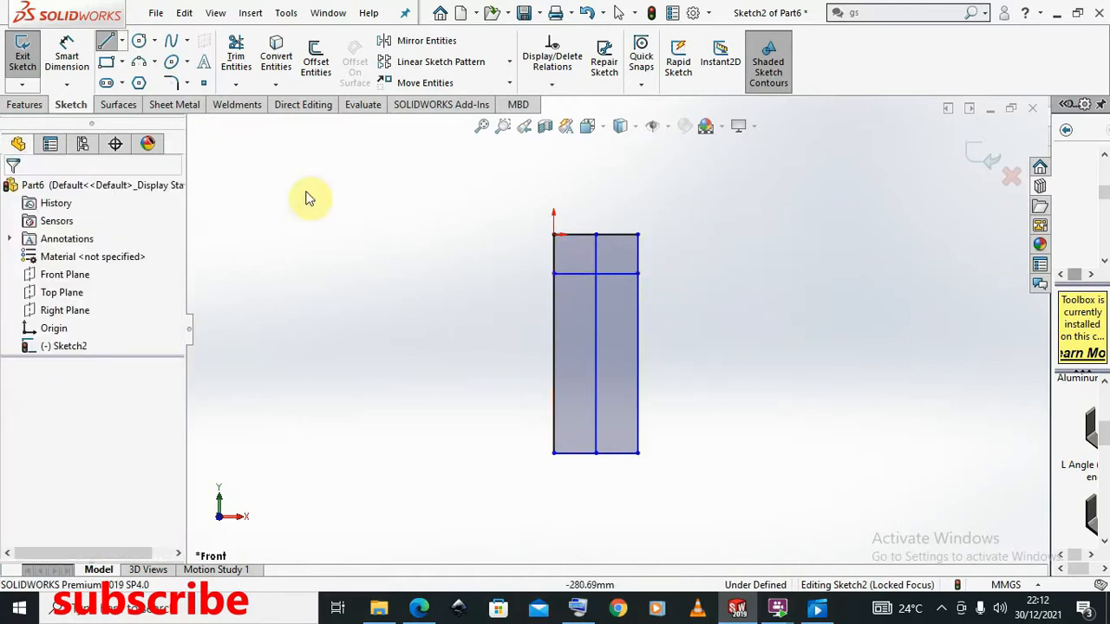
- Sketch a second full-width horizontal line across the rectangle, about 109 mm below its top edge
{"action": "key", "text": "l"}
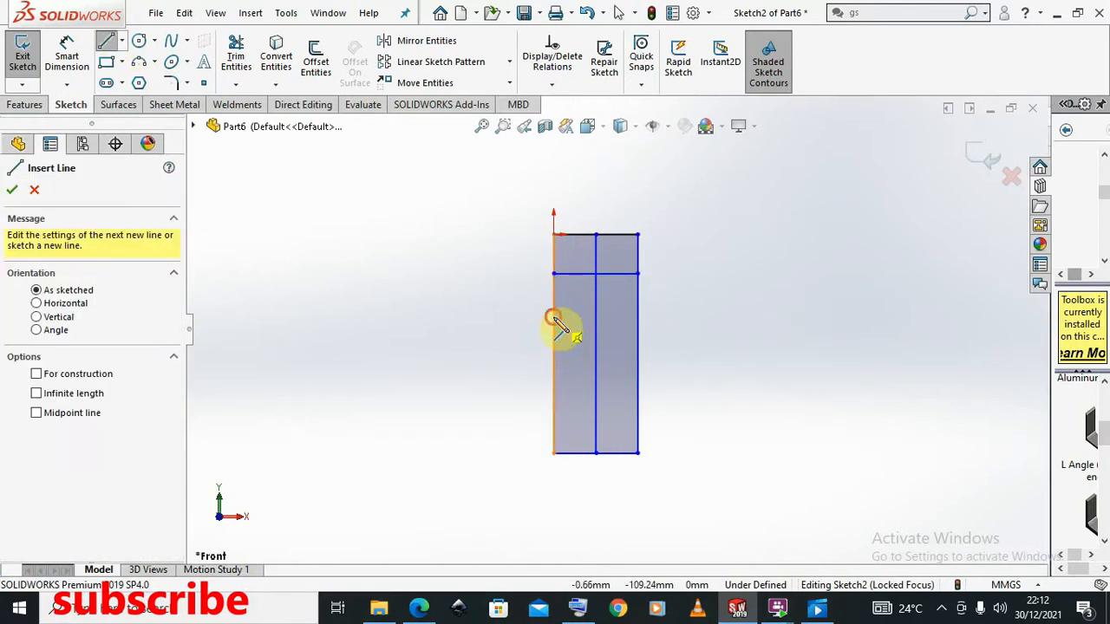
{"action": "left_click", "coordinate": [554, 318]}
{"action": "left_click", "coordinate": [639, 317]}
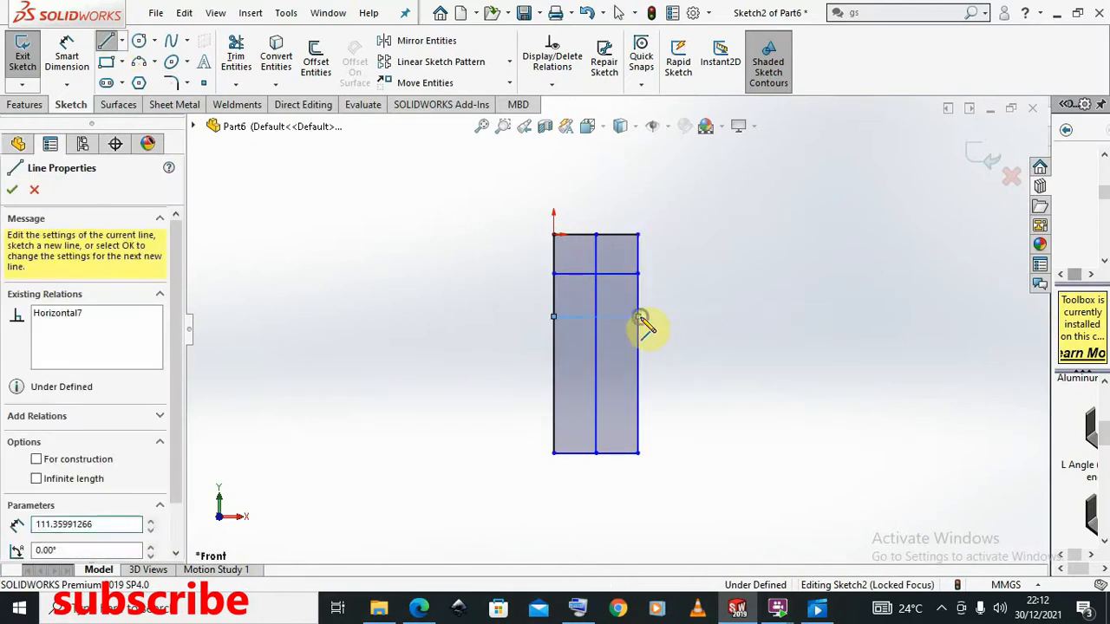
{"action": "right_click", "coordinate": [642, 323]}
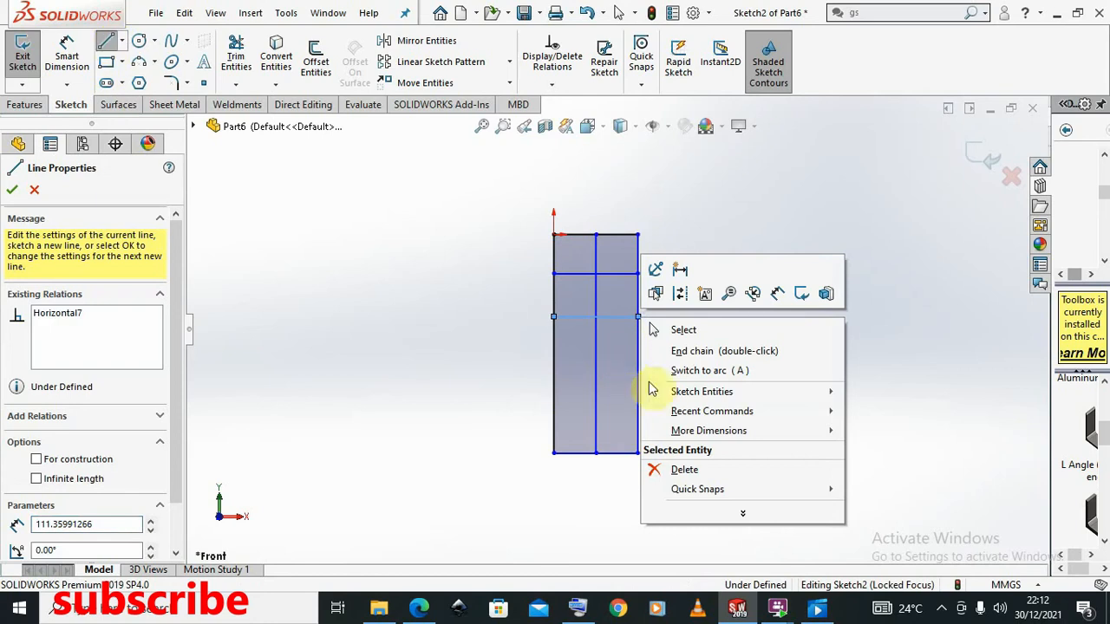
{"action": "left_click", "coordinate": [659, 329]}
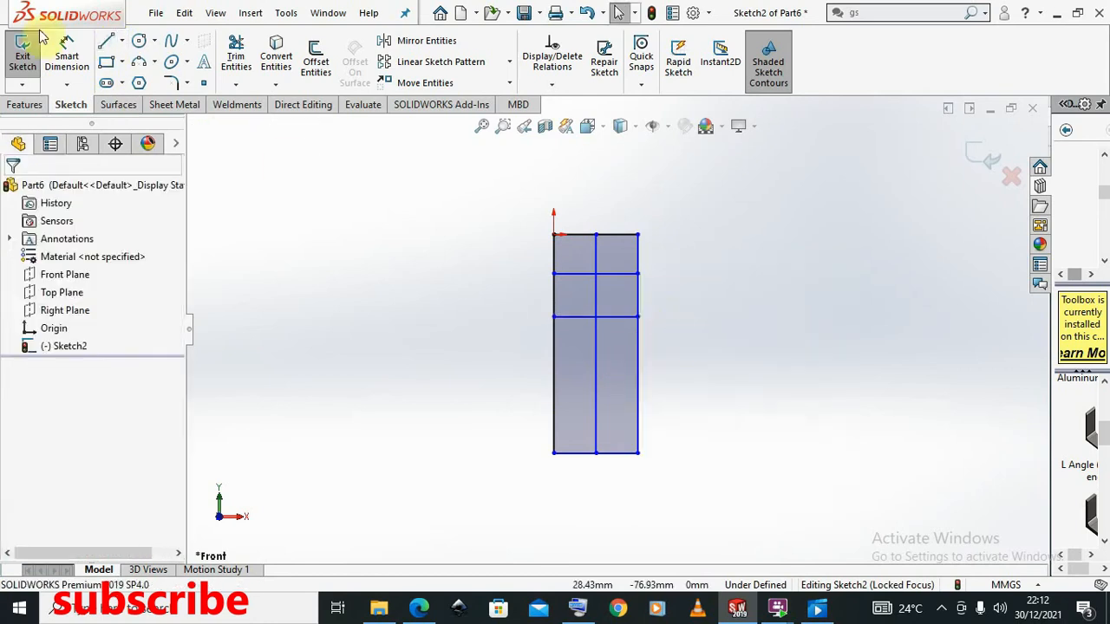
- Sketch a horizontal line about 32 mm long inward from the rectangle's left edge, below the second cross line
{"action": "left_click", "coordinate": [107, 42]}
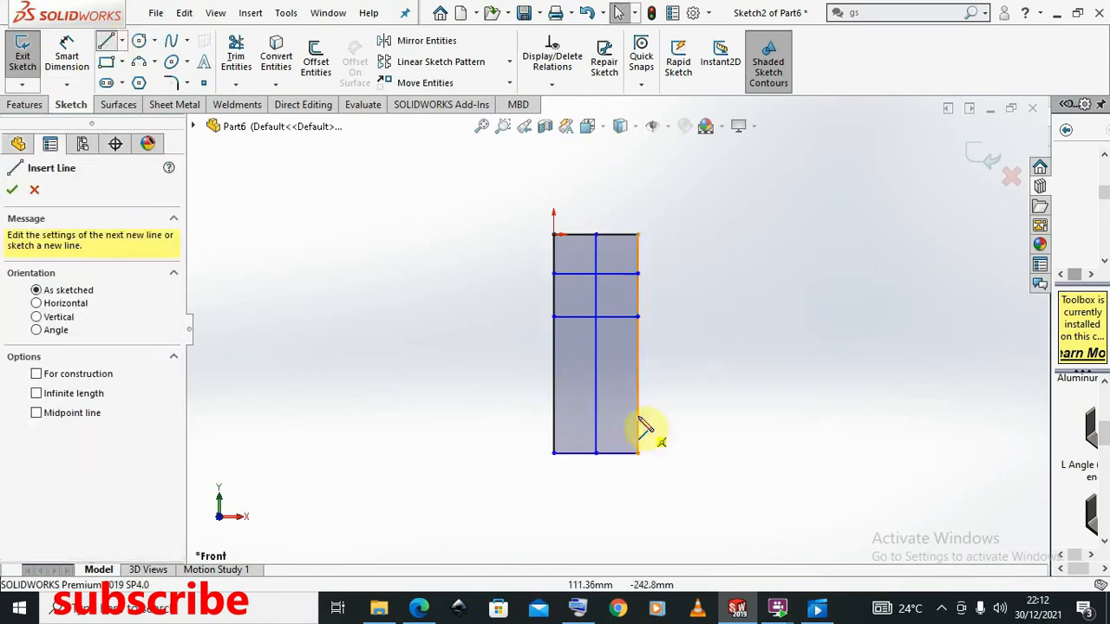
{"action": "left_click", "coordinate": [553, 377]}
{"action": "left_click", "coordinate": [578, 376]}
{"action": "right_click", "coordinate": [584, 382]}
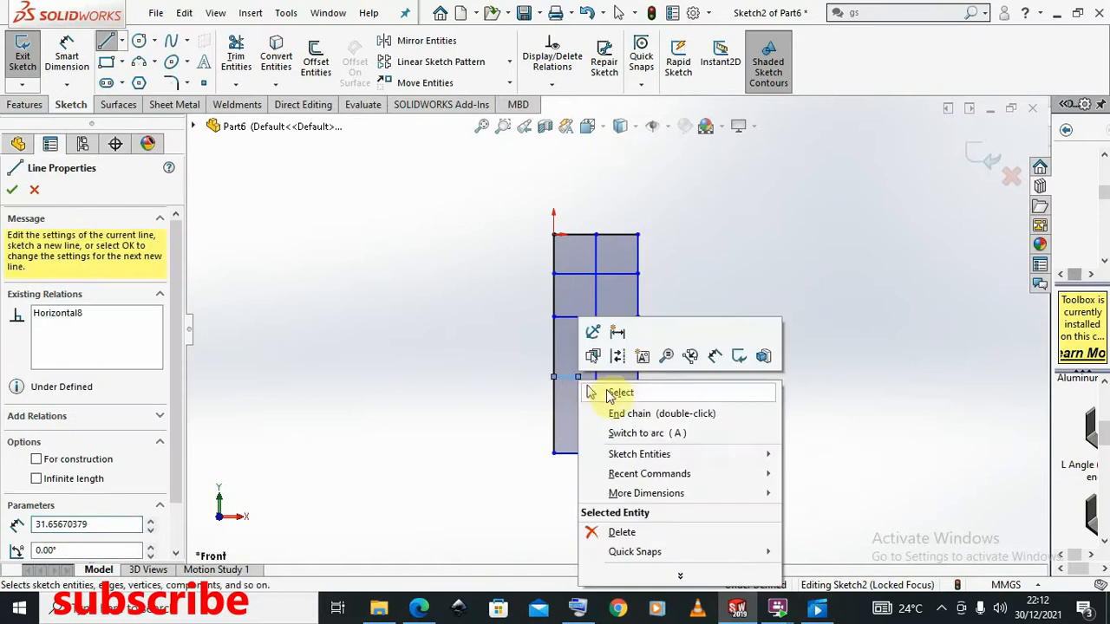
{"action": "left_click", "coordinate": [611, 392]}
- Sketch a horizontal line about 31 mm long inward from the rectangle's right edge, level with the short line on the left
{"action": "left_click", "coordinate": [111, 42]}
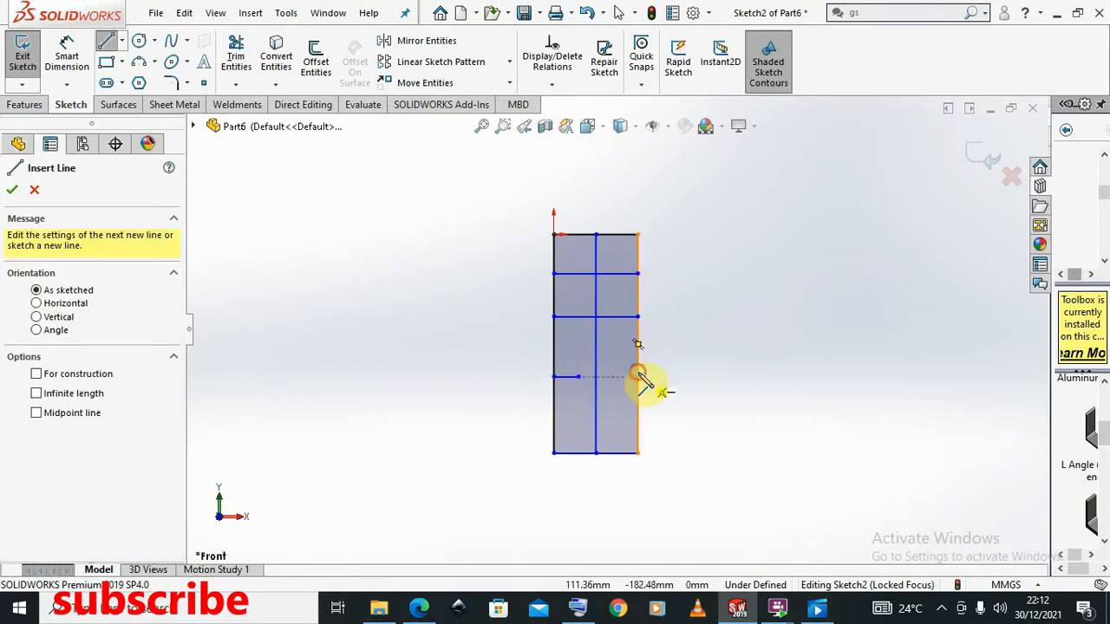
{"action": "left_click", "coordinate": [638, 376]}
{"action": "left_click", "coordinate": [615, 377]}
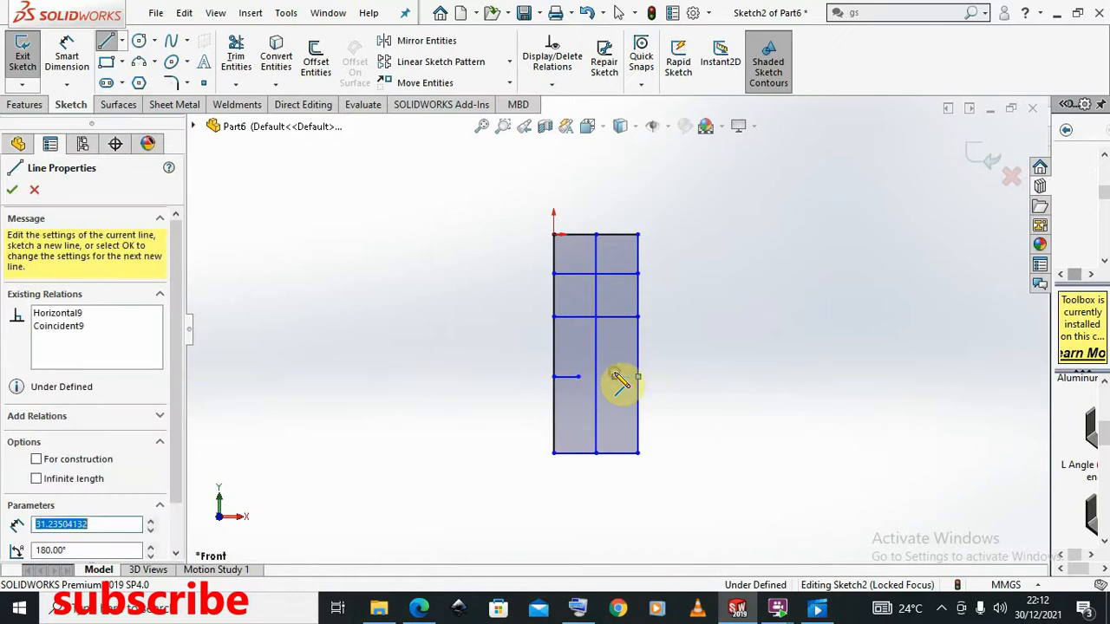
{"action": "right_click", "coordinate": [630, 392]}
{"action": "left_click", "coordinate": [659, 396]}
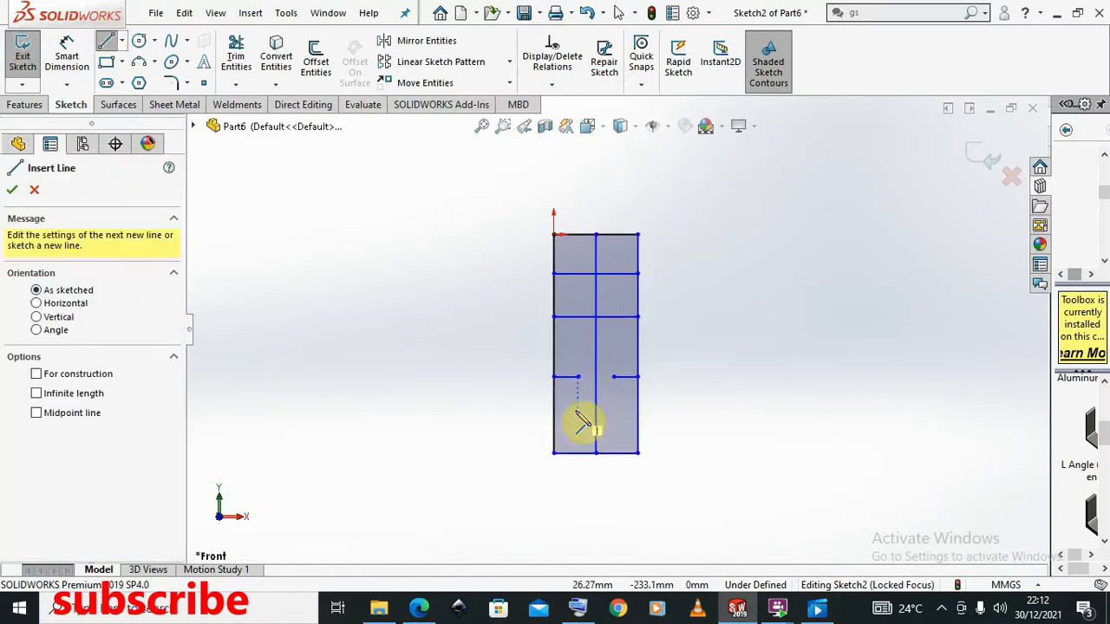
- Sketch a horizontal line about 70 mm long from the rectangle's left edge past the centre line, about 248 mm below the top edge
{"action": "left_click", "coordinate": [553, 423]}
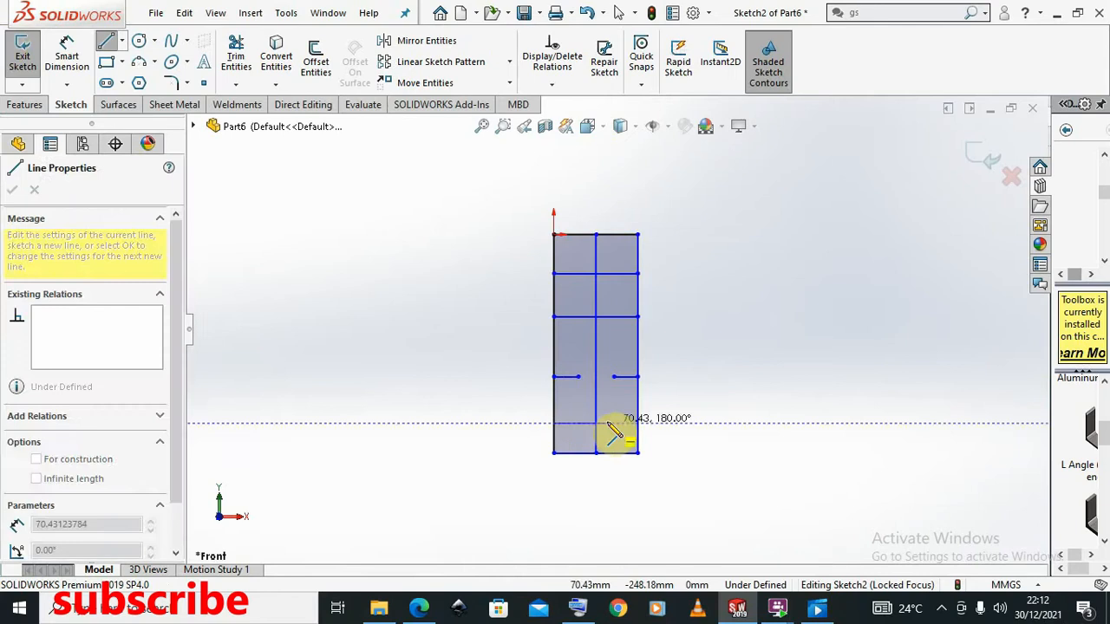
{"action": "left_click", "coordinate": [606, 423]}
{"action": "right_click", "coordinate": [610, 423]}
{"action": "left_click", "coordinate": [647, 430]}
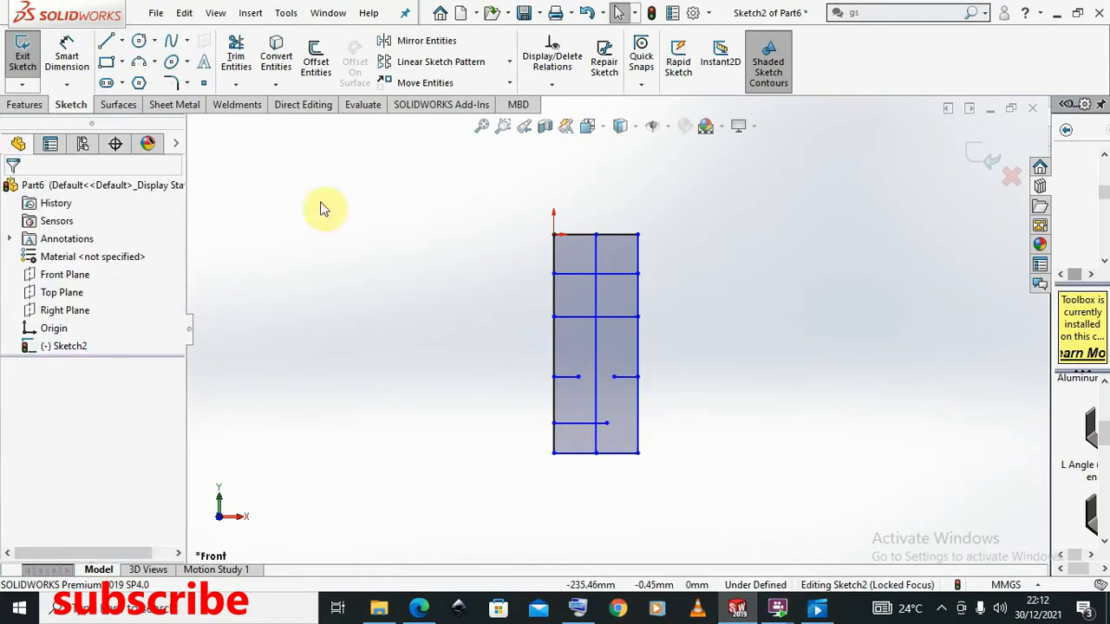
- Sketch a horizontal line about 186 mm long outward from the rectangle's left edge, between the two full-width cross lines
{"action": "left_click", "coordinate": [66, 54]}
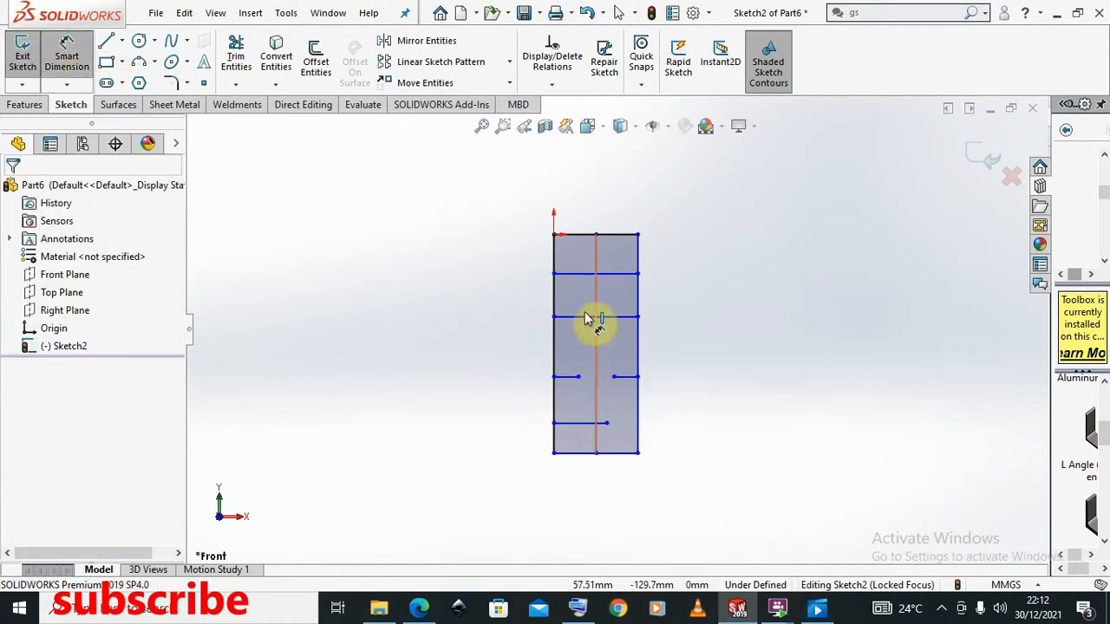
{"action": "left_click", "coordinate": [106, 41]}
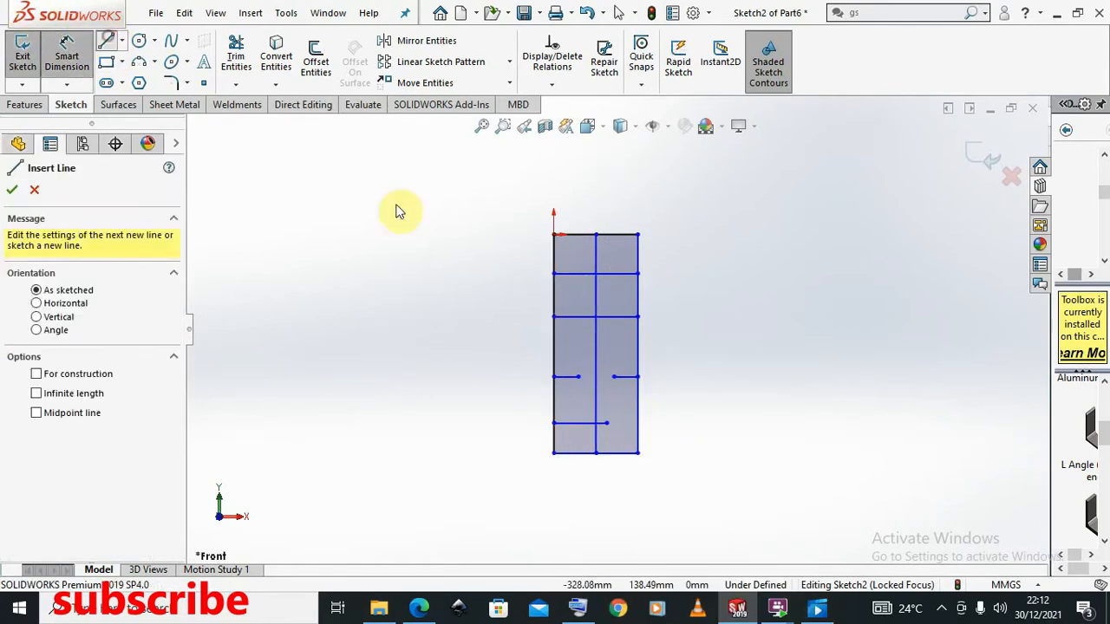
{"action": "left_click", "coordinate": [554, 294]}
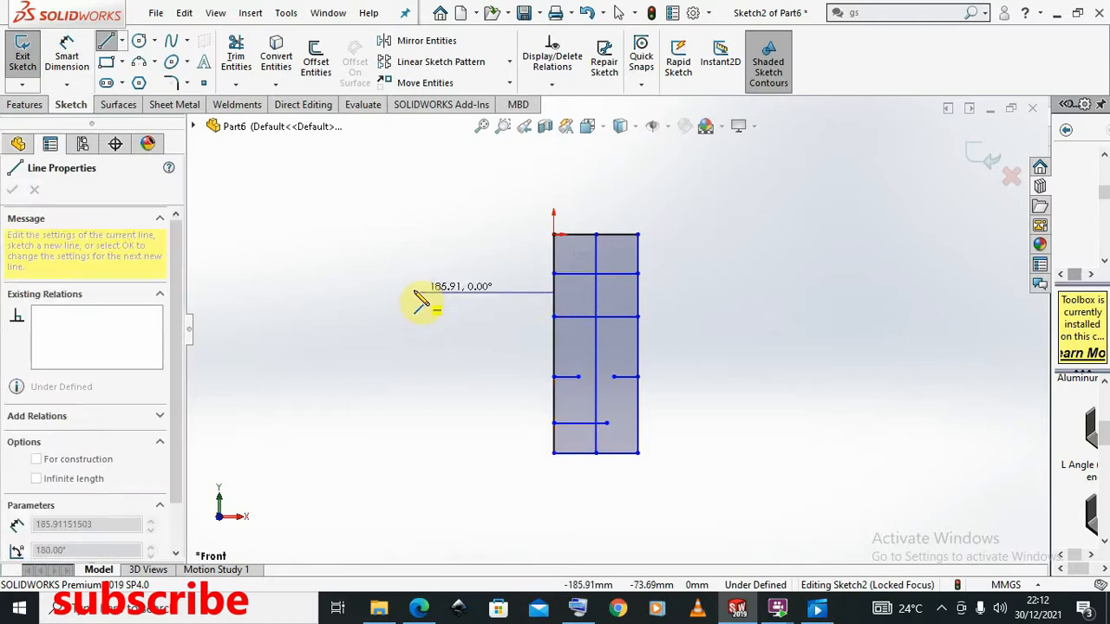
{"action": "left_click", "coordinate": [413, 293]}
{"action": "right_click", "coordinate": [413, 293]}
{"action": "left_click", "coordinate": [459, 304]}
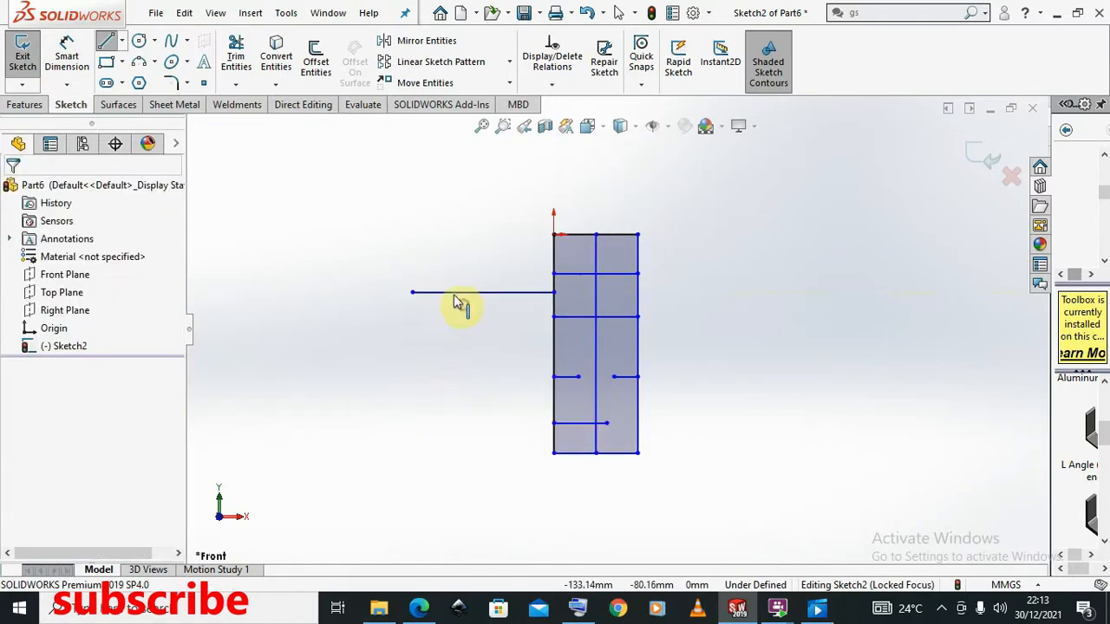
- Sketch a horizontal line about 144 mm long outward from the rectangle's right edge, level with the outer line on the left
{"action": "left_click", "coordinate": [639, 294]}
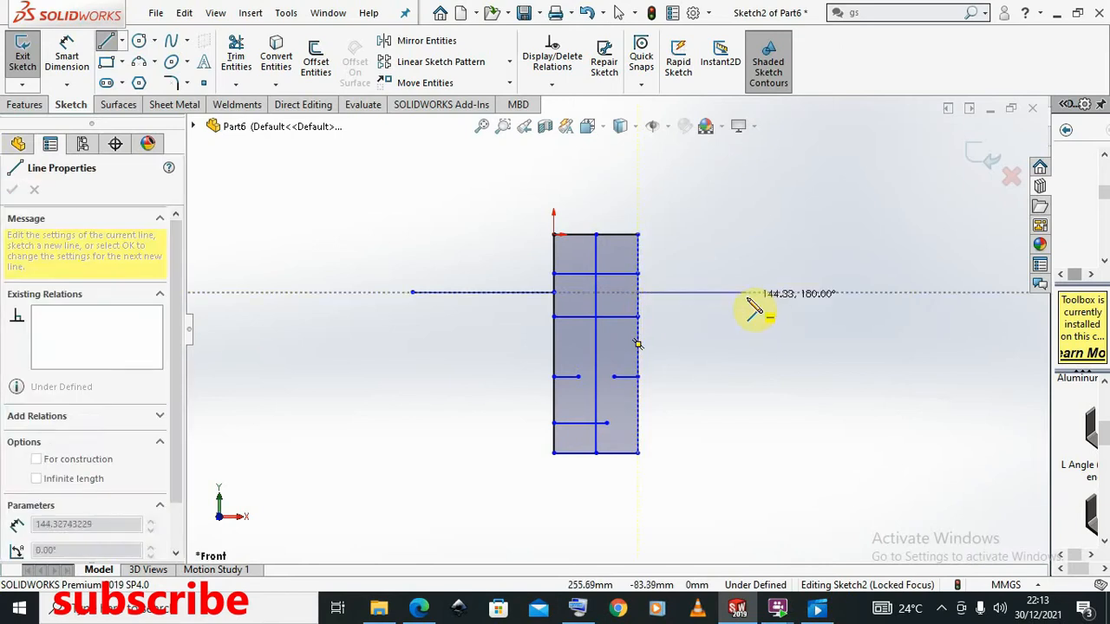
{"action": "left_click", "coordinate": [746, 292]}
{"action": "right_click", "coordinate": [746, 292]}
{"action": "left_click", "coordinate": [774, 314]}
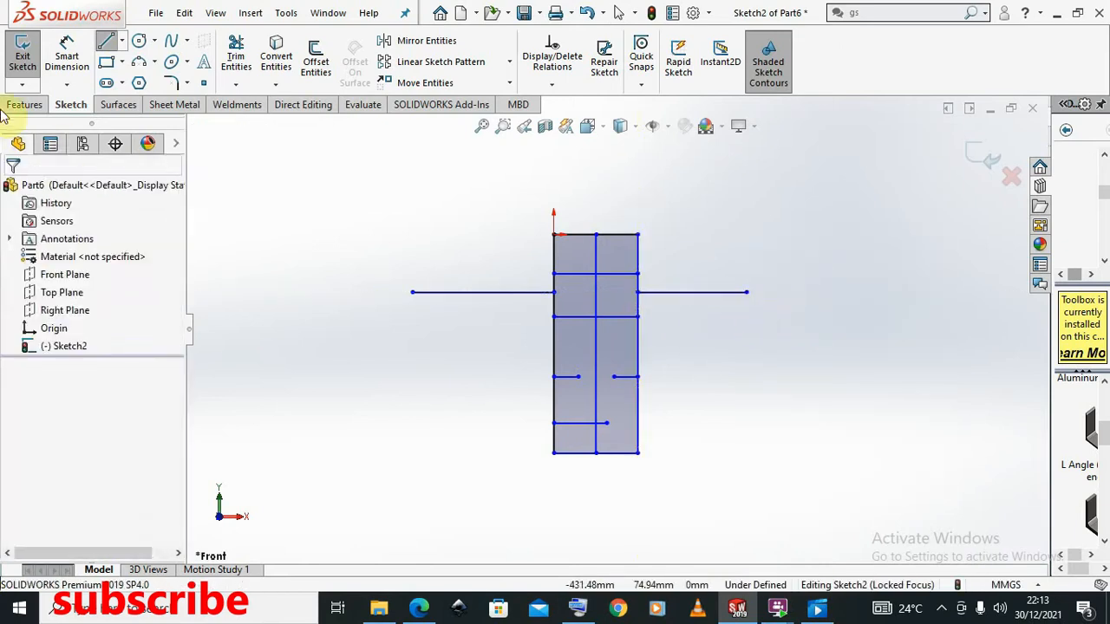
- Sketch a nearly vertical line about 370 mm long just beyond the free end of the outer line left of the rectangle
{"action": "left_click", "coordinate": [67, 54]}
{"action": "left_click", "coordinate": [553, 347]}
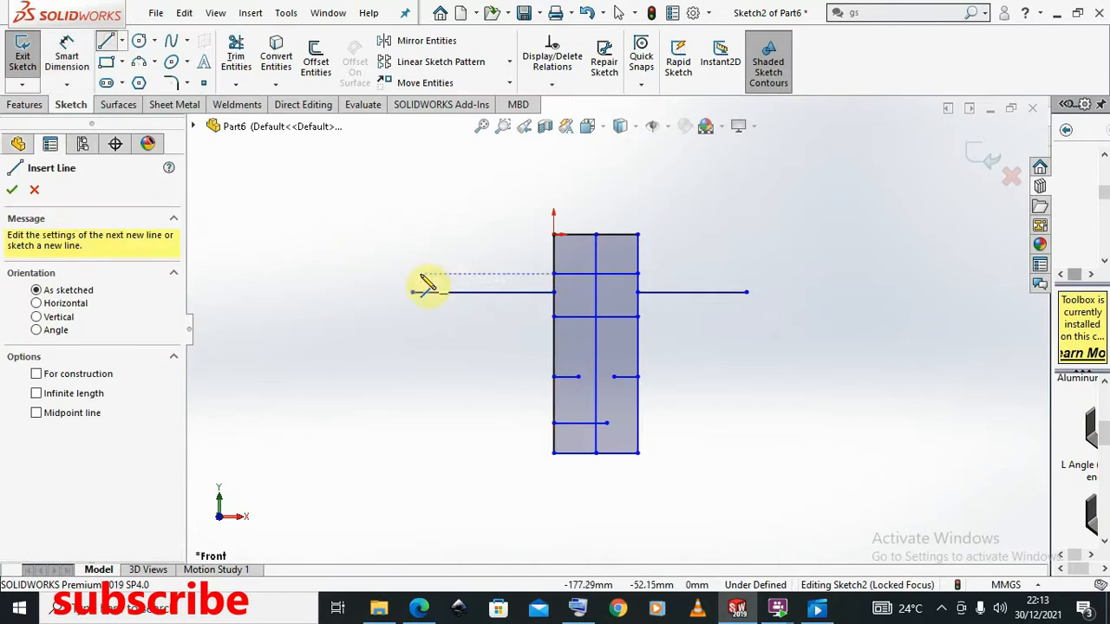
{"action": "left_click", "coordinate": [404, 199]}
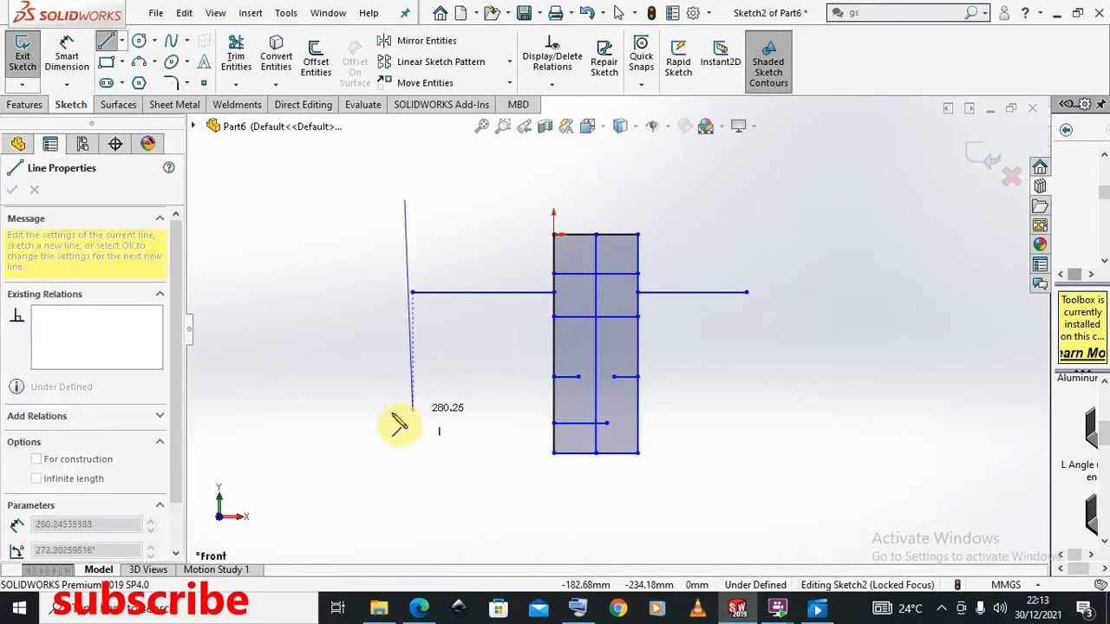
{"action": "left_click", "coordinate": [398, 477]}
{"action": "right_click", "coordinate": [400, 479]}
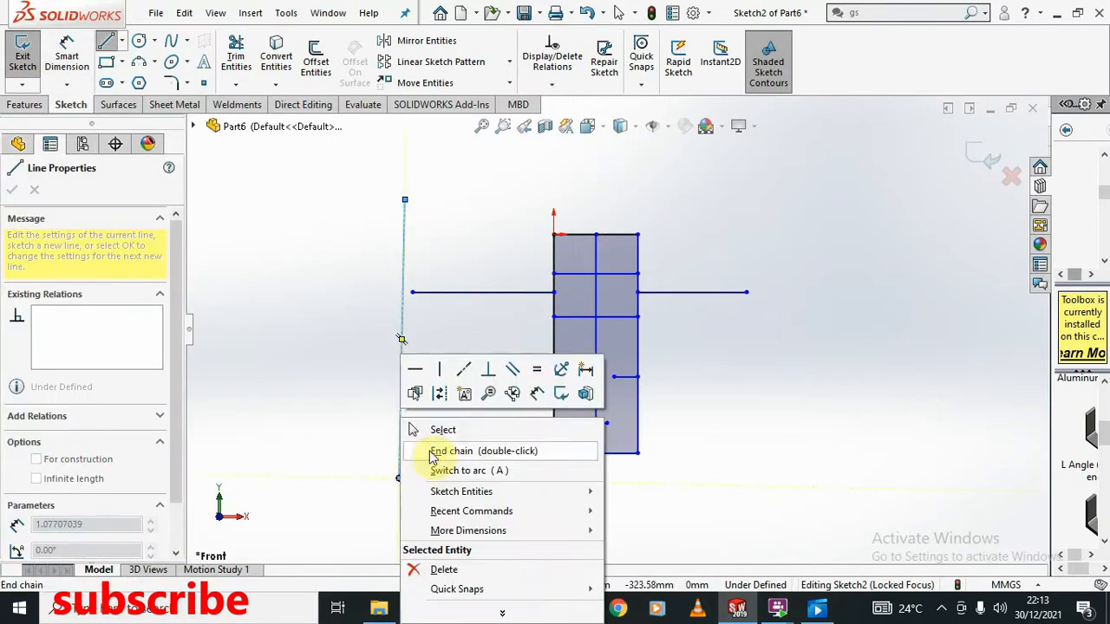
{"action": "left_click", "coordinate": [451, 448]}
{"action": "key", "text": "Escape"}
- Sketch a horizontal line about 13 mm long connecting the left outer line's free end to the tall line
{"action": "left_click", "coordinate": [106, 40]}
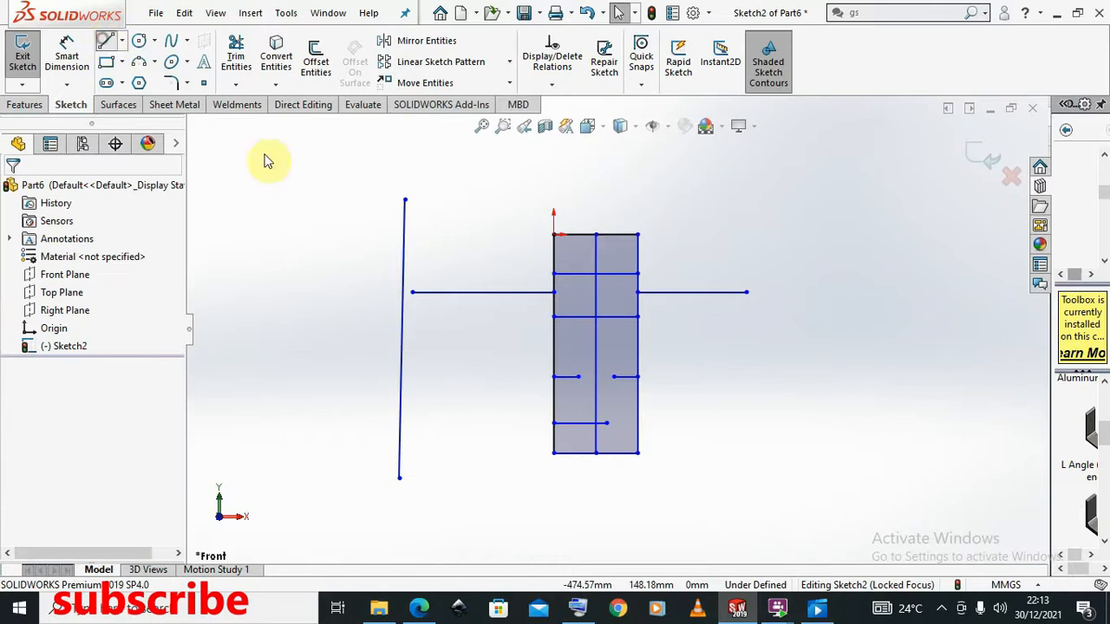
{"action": "left_click", "coordinate": [414, 295]}
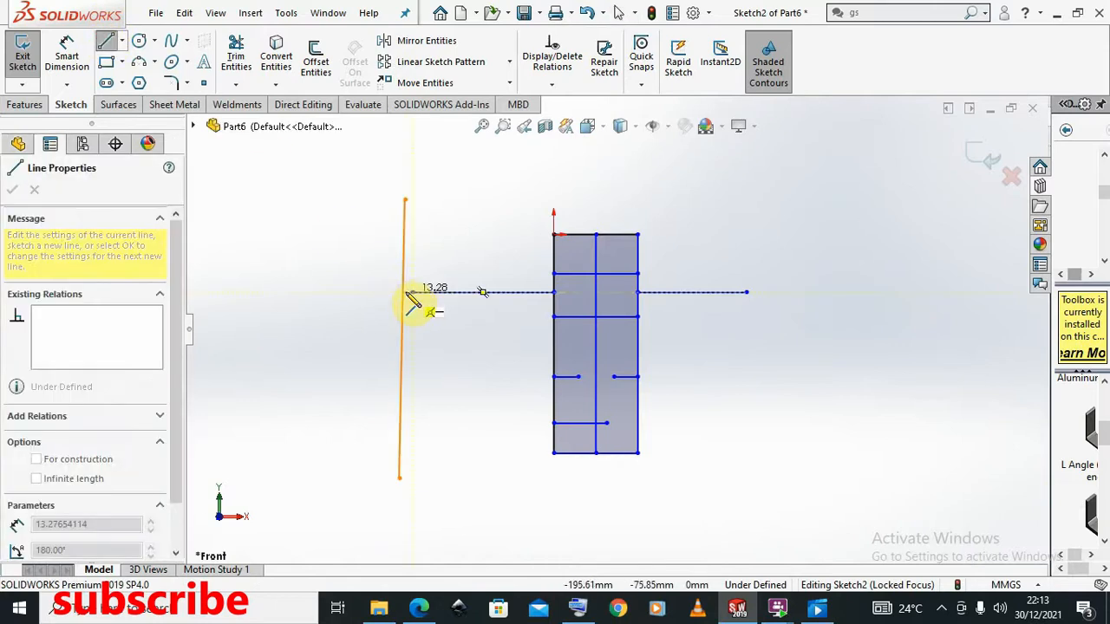
{"action": "left_click", "coordinate": [404, 295]}
{"action": "right_click", "coordinate": [413, 299]}
{"action": "left_click", "coordinate": [438, 306]}
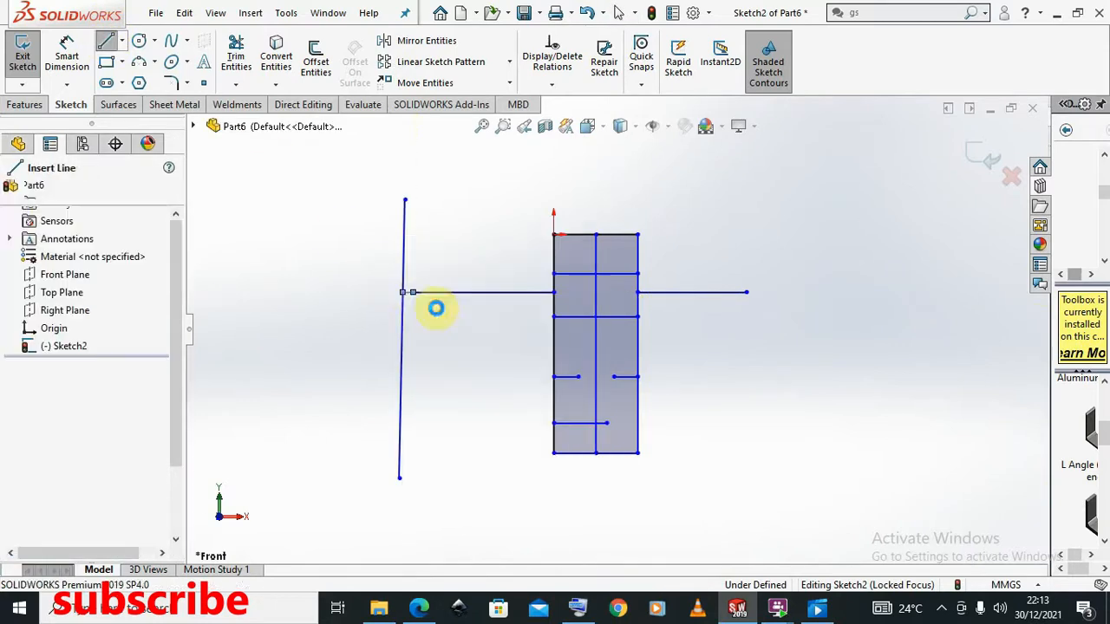
- Sketch a vertical line about 62 mm long above the right outer line's free end and join them with a 70 mm vertical line
{"action": "left_click", "coordinate": [106, 41]}
{"action": "left_click_drag", "start_coordinate": [748, 192], "coordinate": [747, 240]}
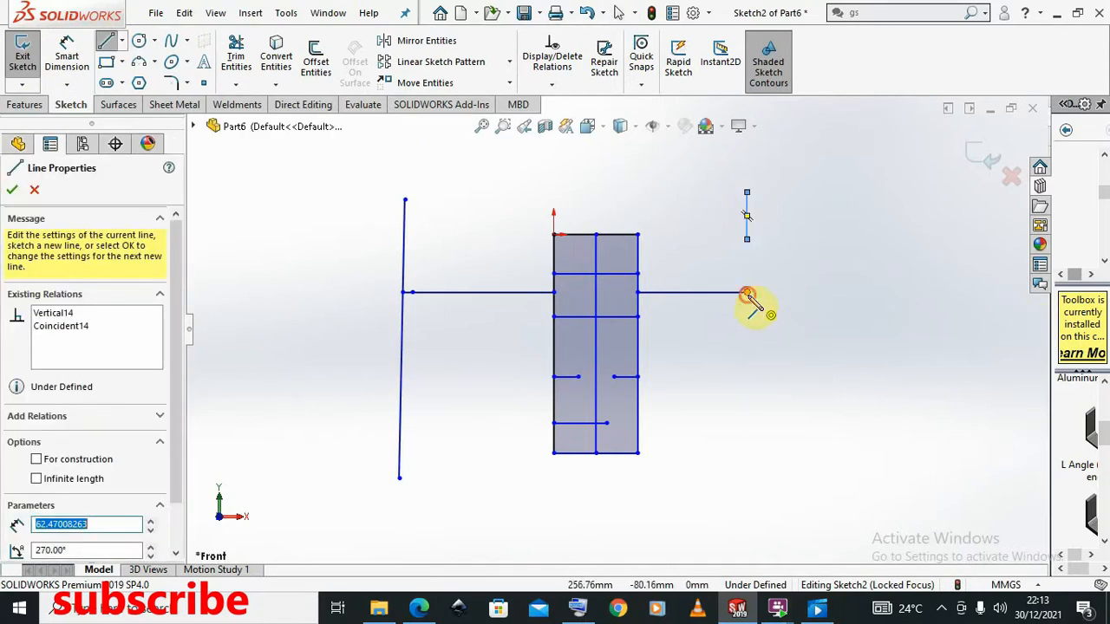
{"action": "left_click_drag", "start_coordinate": [748, 293], "coordinate": [749, 241]}
{"action": "right_click", "coordinate": [749, 240]}
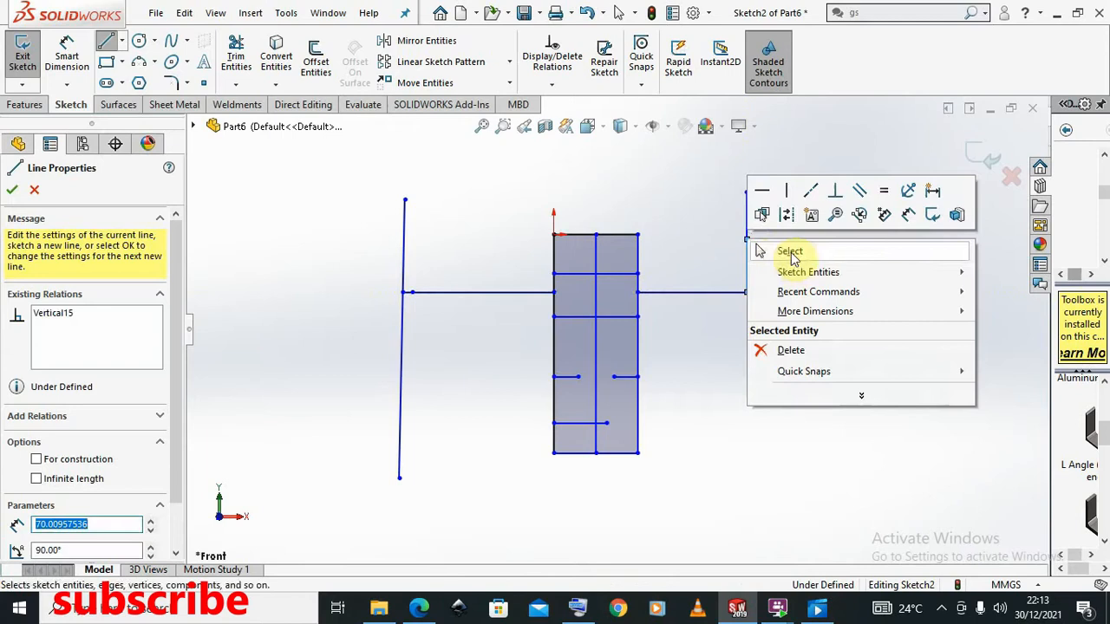
{"action": "left_click", "coordinate": [790, 252]}
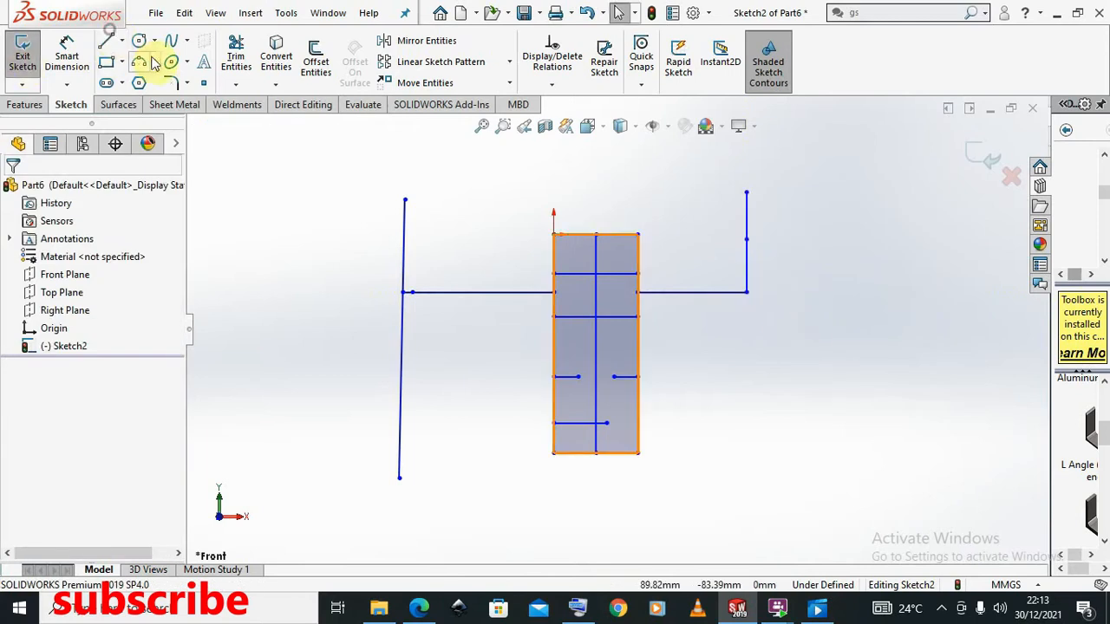
- Sketch a vertical line down from the right outer line's end and a horizontal line about 144 mm long back to the rectangle's lower right corner
{"action": "left_click", "coordinate": [107, 41]}
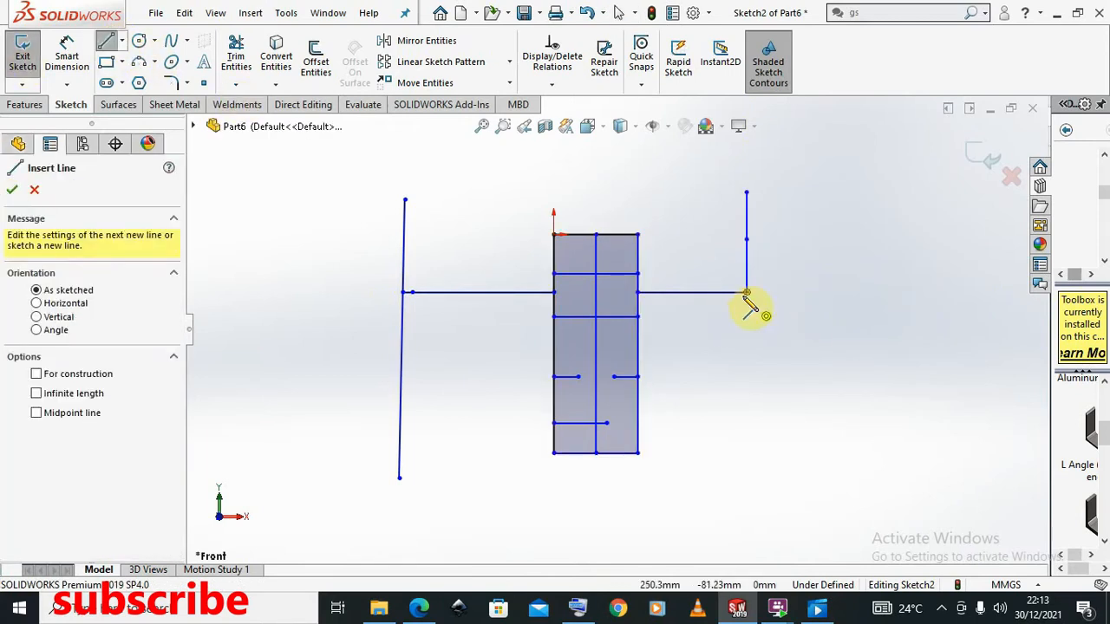
{"action": "left_click_drag", "start_coordinate": [746, 292], "coordinate": [721, 466]}
{"action": "left_click", "coordinate": [747, 453]}
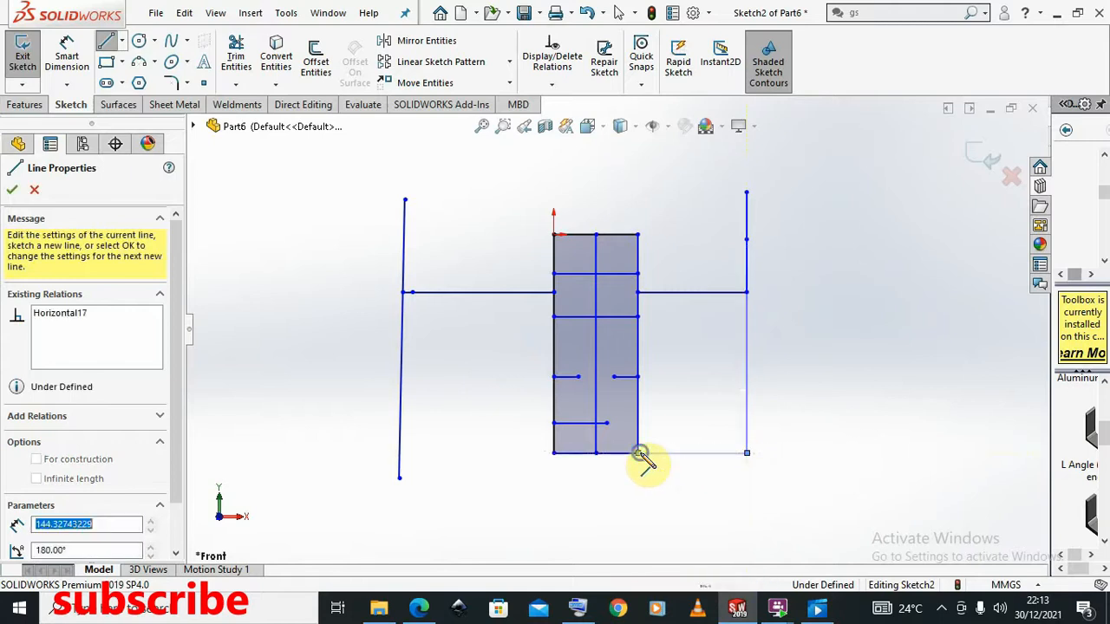
{"action": "right_click", "coordinate": [642, 457]}
{"action": "left_click", "coordinate": [685, 466]}
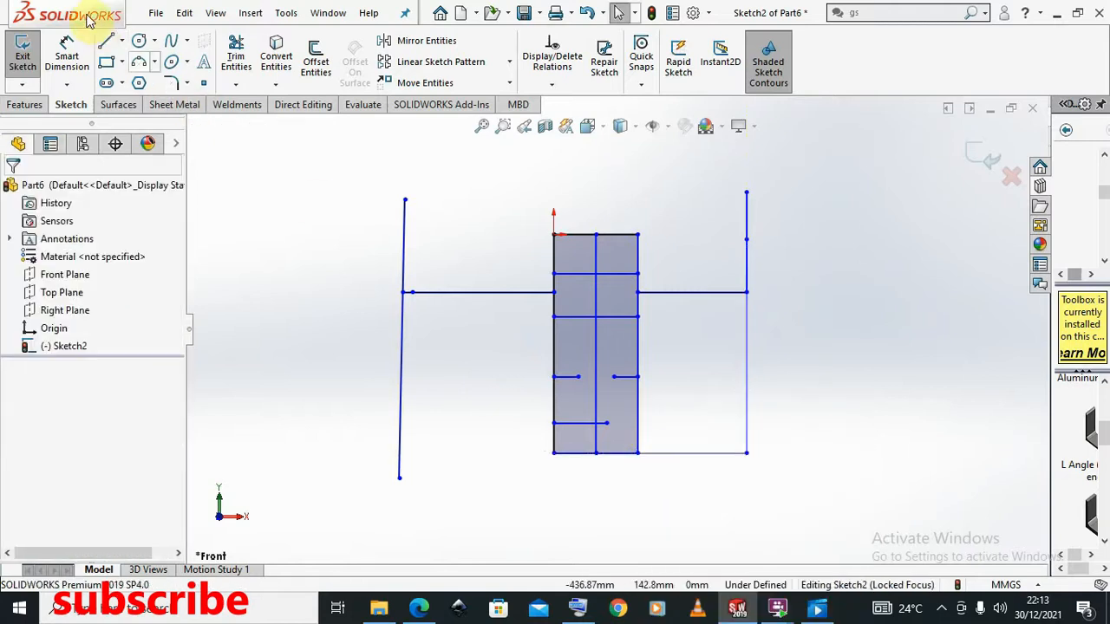
- Sketch a slanted line about 208 mm long from the tall left line's lower end to the rectangle's lower left corner
{"action": "left_click", "coordinate": [106, 42]}
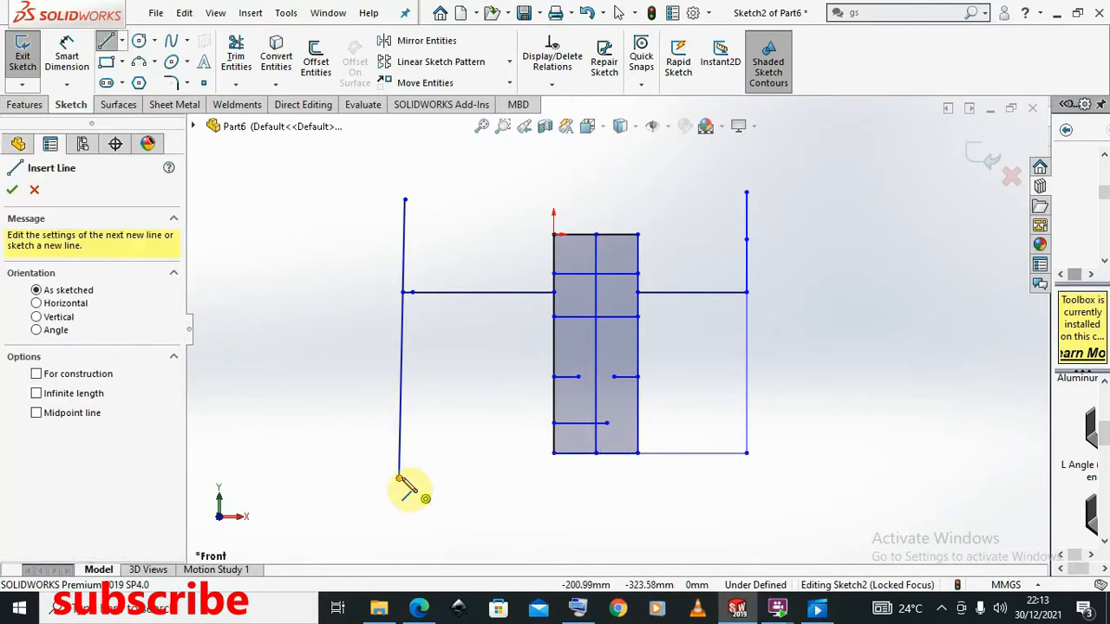
{"action": "left_click", "coordinate": [399, 479]}
{"action": "right_click", "coordinate": [555, 456]}
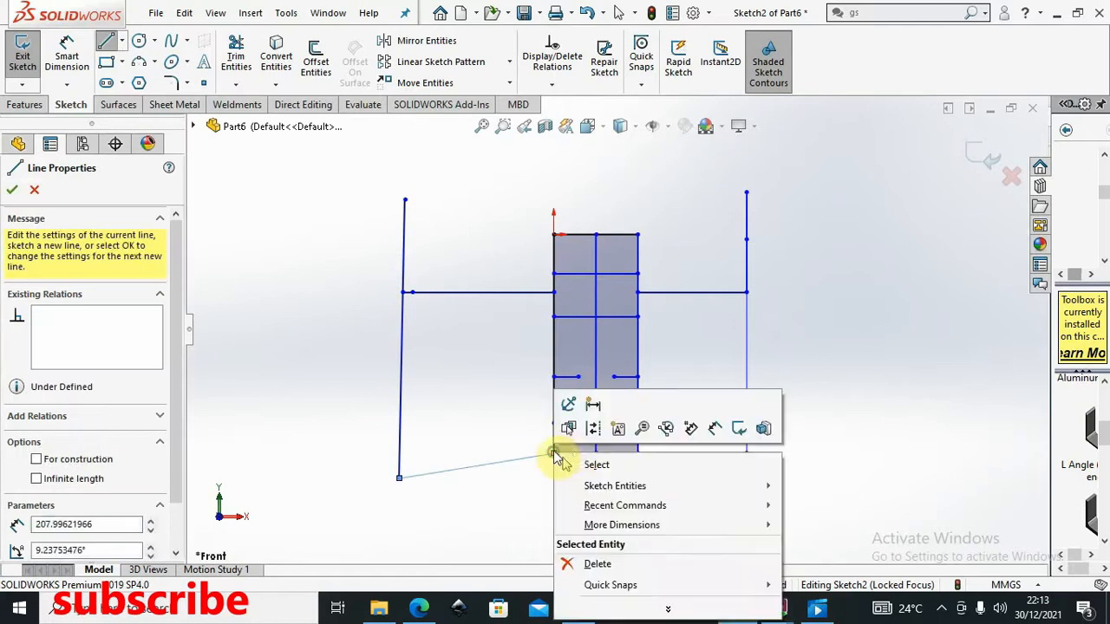
{"action": "left_click", "coordinate": [596, 467]}
- Sketch a slanted line from the tall left line's upper end to the rectangle's upper left corner at the origin
{"action": "left_click", "coordinate": [102, 43]}
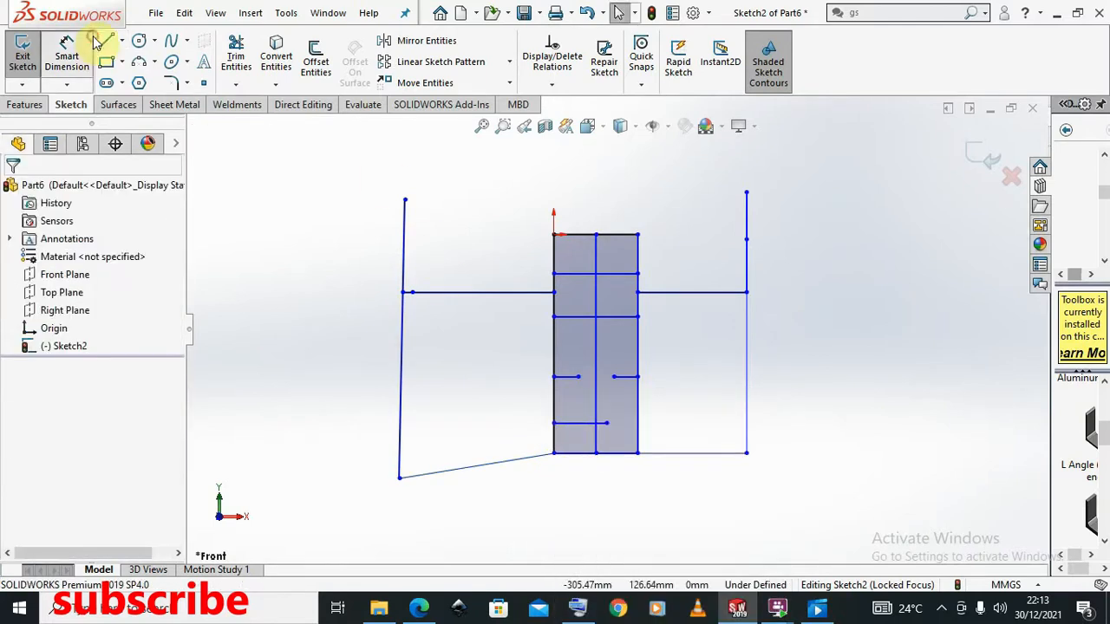
{"action": "left_click", "coordinate": [106, 42]}
{"action": "left_click", "coordinate": [404, 200]}
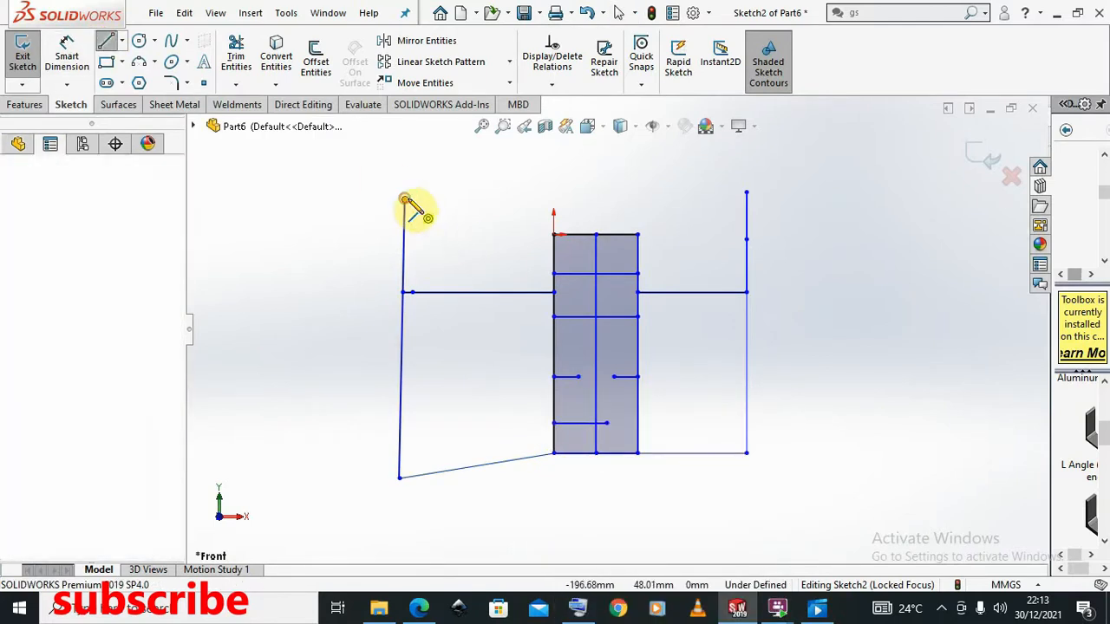
{"action": "left_click", "coordinate": [553, 234]}
{"action": "right_click", "coordinate": [555, 240]}
{"action": "left_click", "coordinate": [578, 245]}
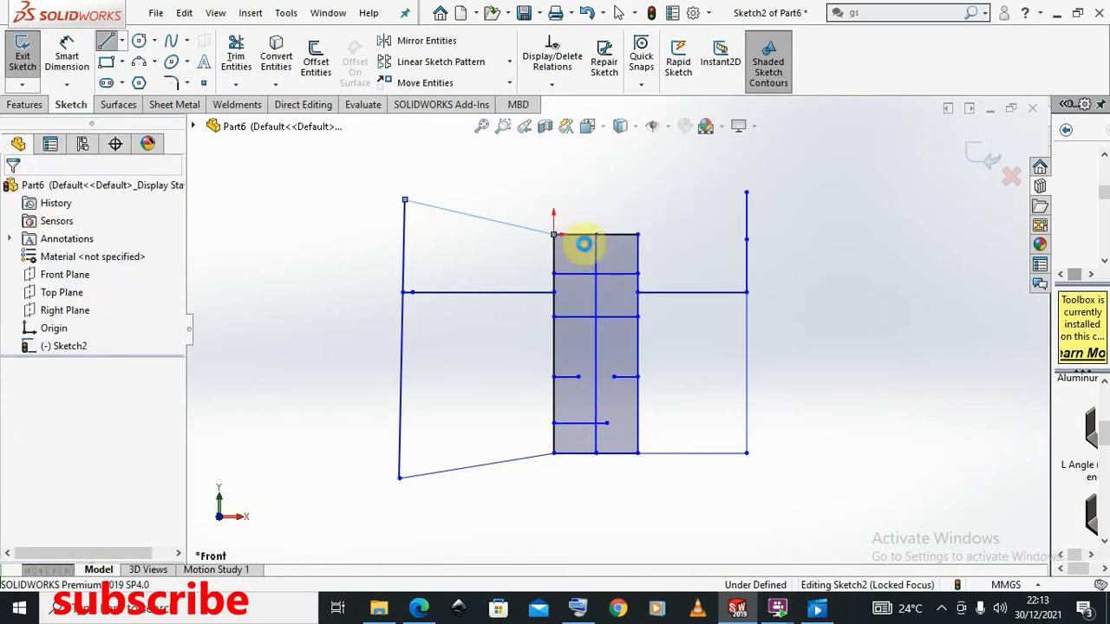
- Try Trim away inside on both outer horizontal lines, bounded by the tall left line and the lower vertical line on the right
{"action": "left_click", "coordinate": [238, 87]}
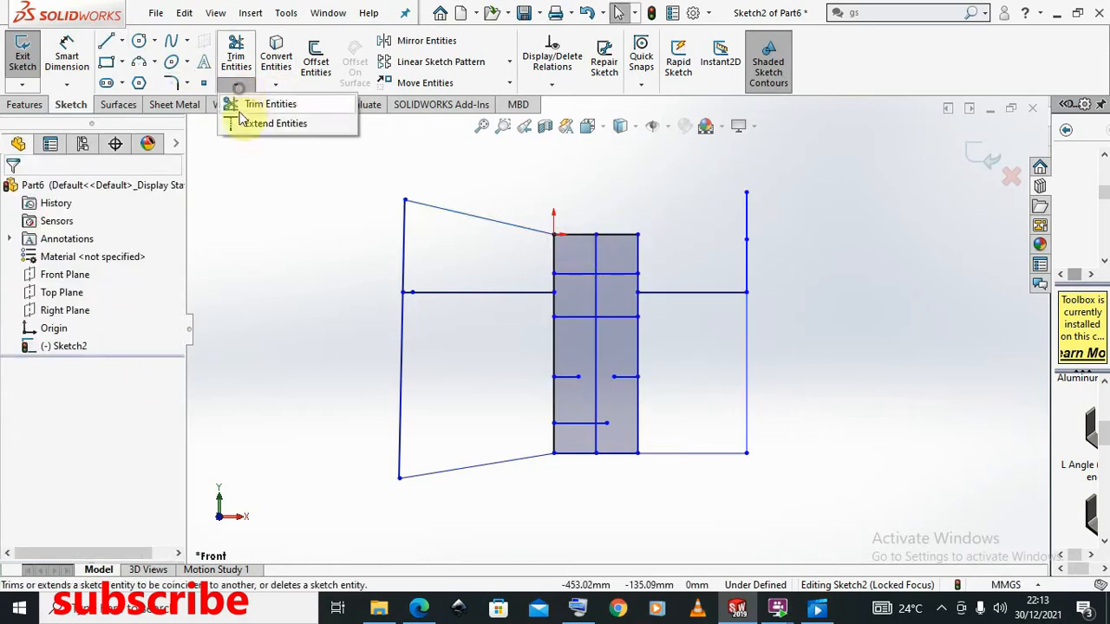
{"action": "left_click", "coordinate": [246, 106]}
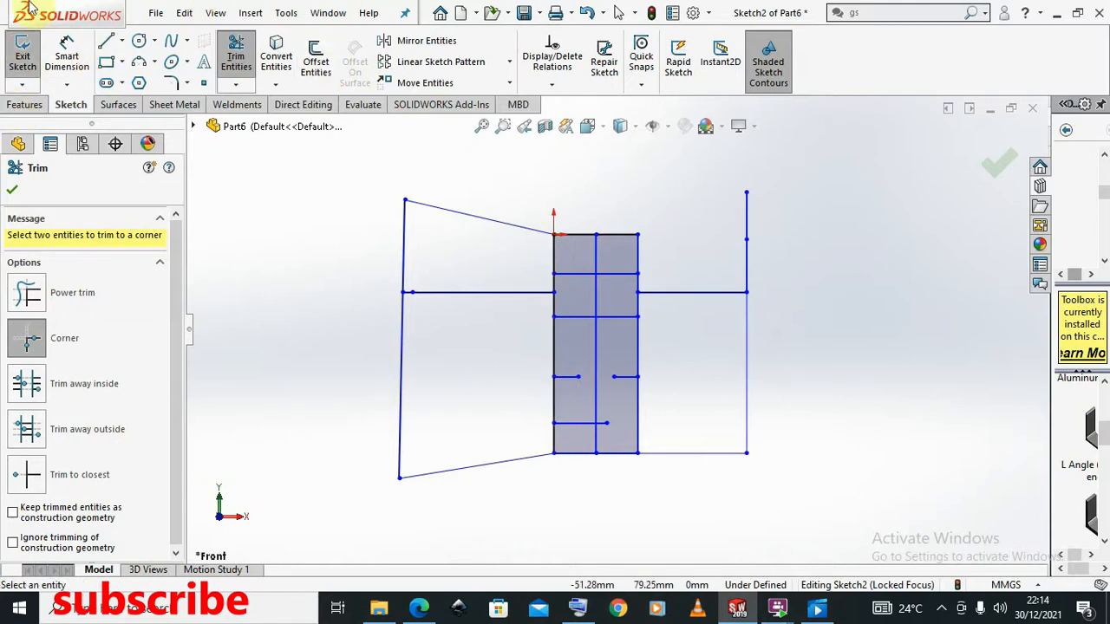
{"action": "scroll", "coordinate": [714, 364], "scroll_direction": "up", "scroll_amount": 3}
{"action": "scroll", "coordinate": [648, 317], "scroll_direction": "down", "scroll_amount": 3}
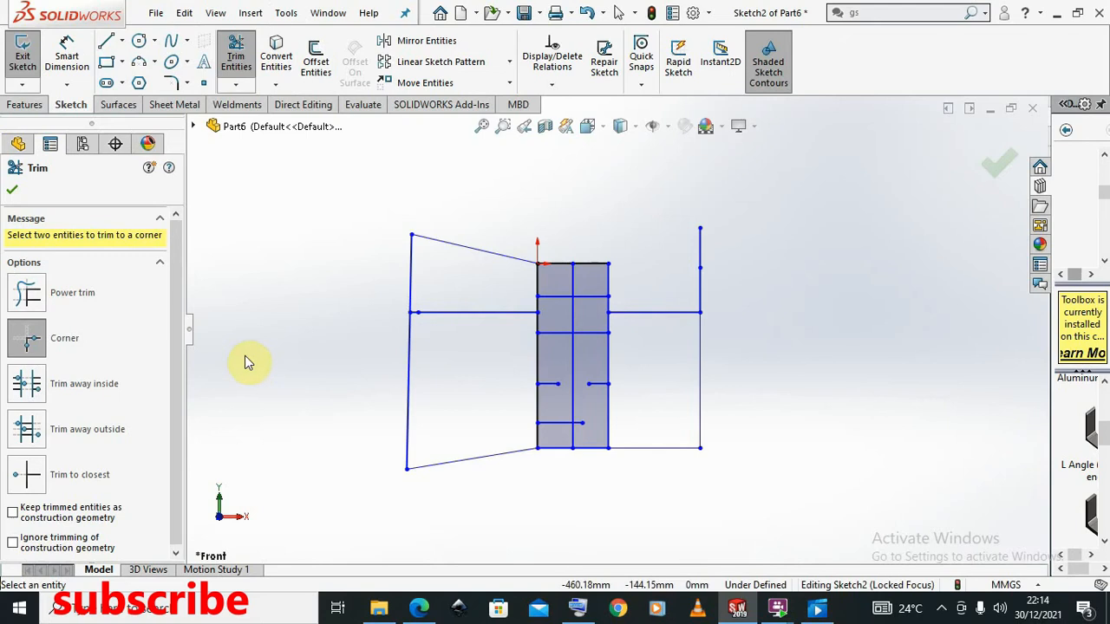
{"action": "left_click", "coordinate": [24, 388]}
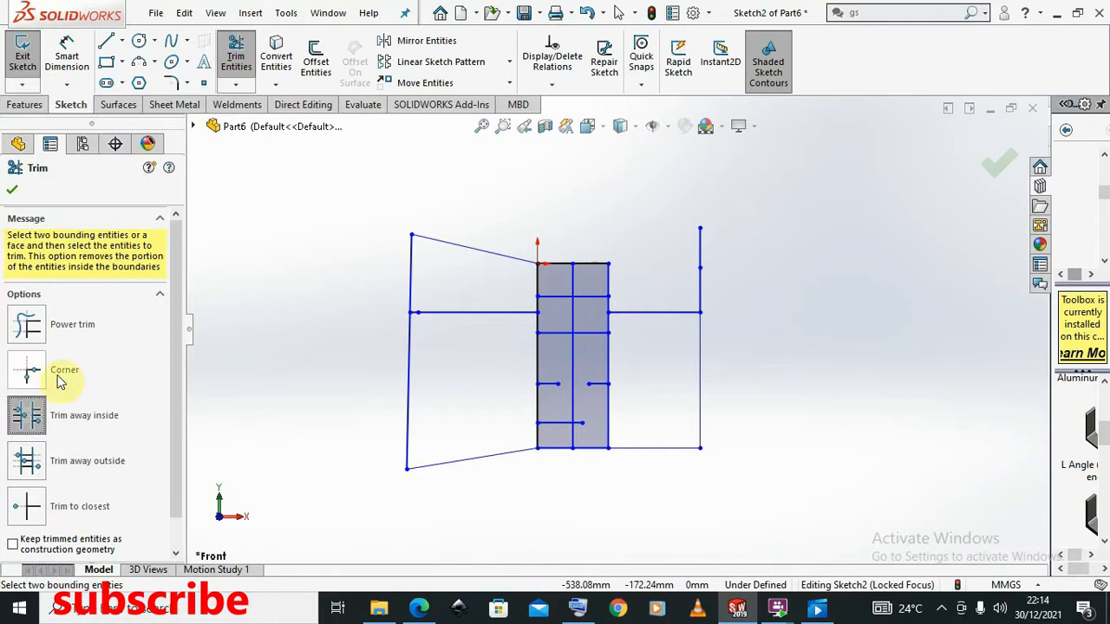
{"action": "left_click", "coordinate": [409, 355]}
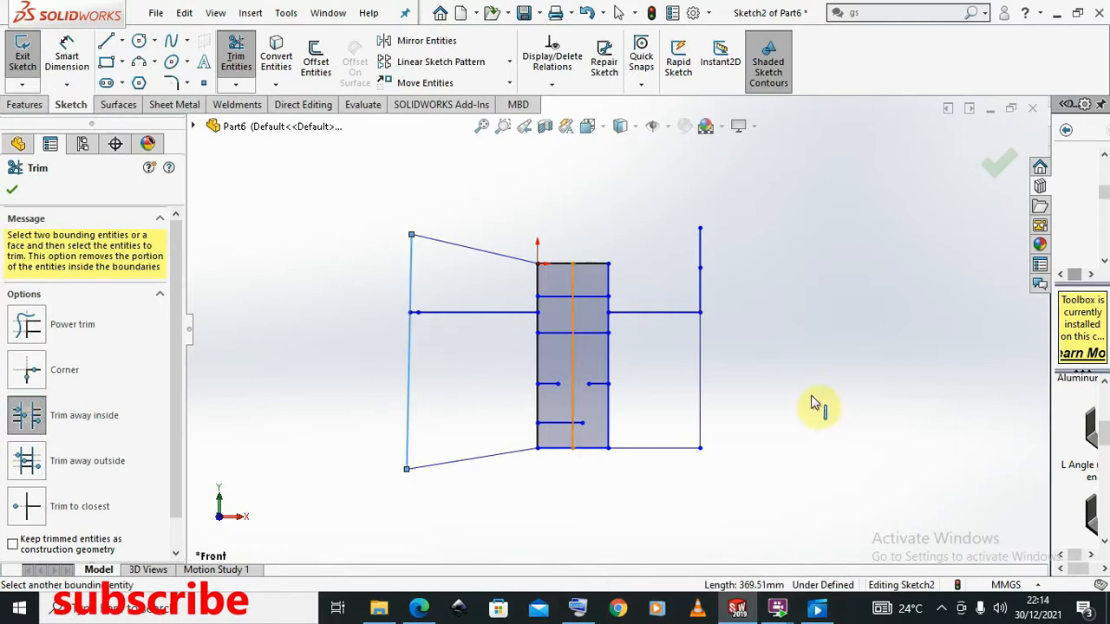
{"action": "left_click", "coordinate": [702, 371]}
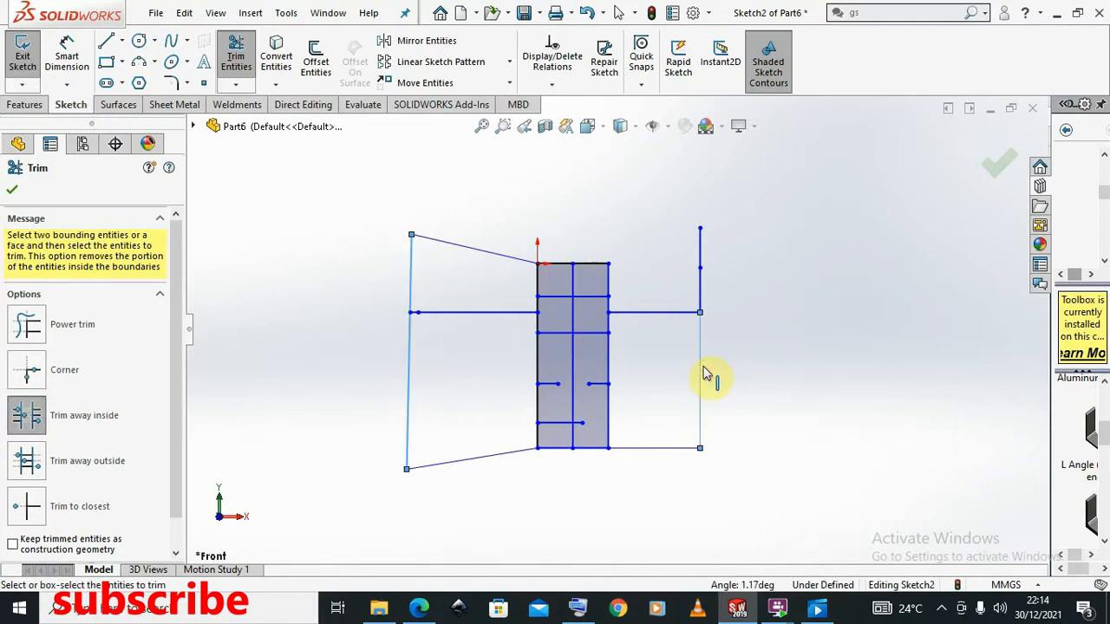
{"action": "left_click", "coordinate": [462, 314]}
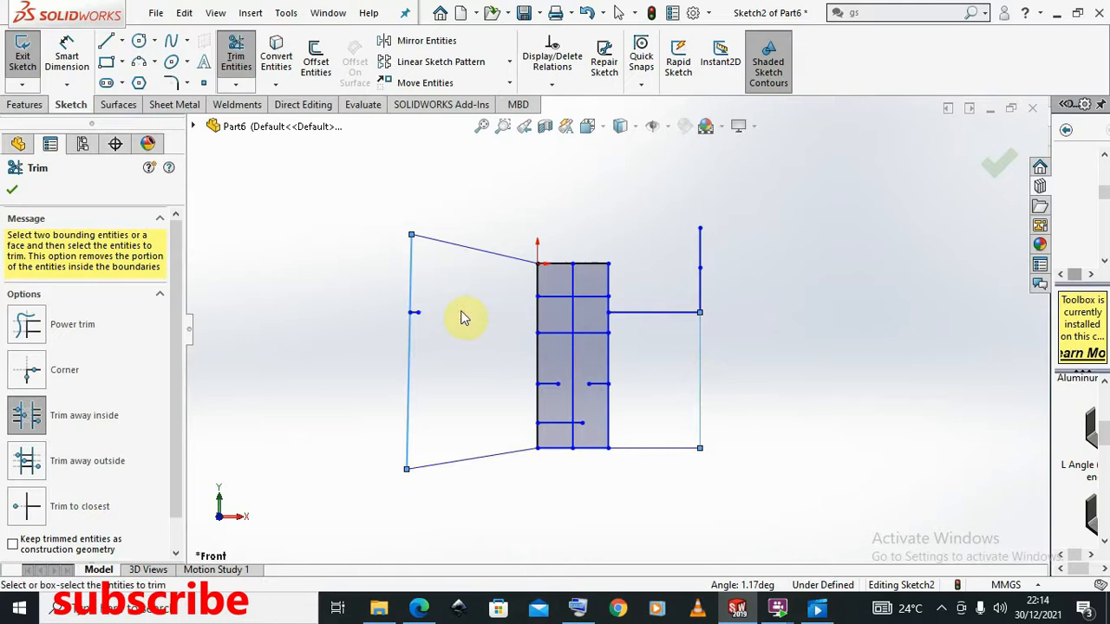
{"action": "left_click", "coordinate": [652, 312]}
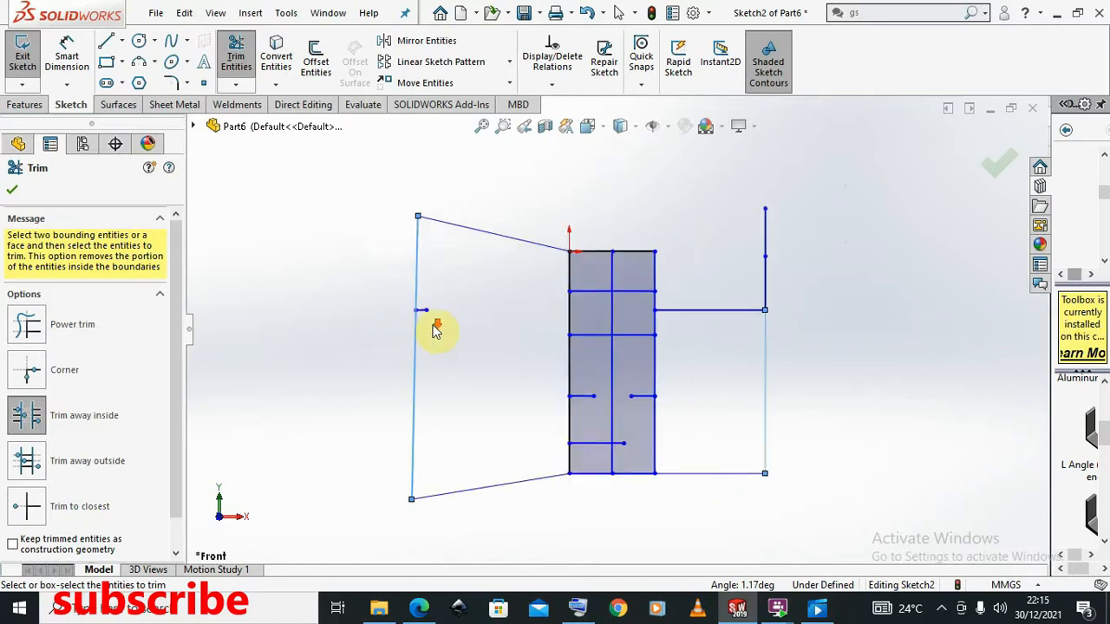
- Try to trim the short stub at the tall left line, and undo the trim of the left outer line
{"action": "scroll", "coordinate": [438, 314], "scroll_direction": "down", "scroll_amount": 5}
{"action": "left_click", "coordinate": [475, 295]}
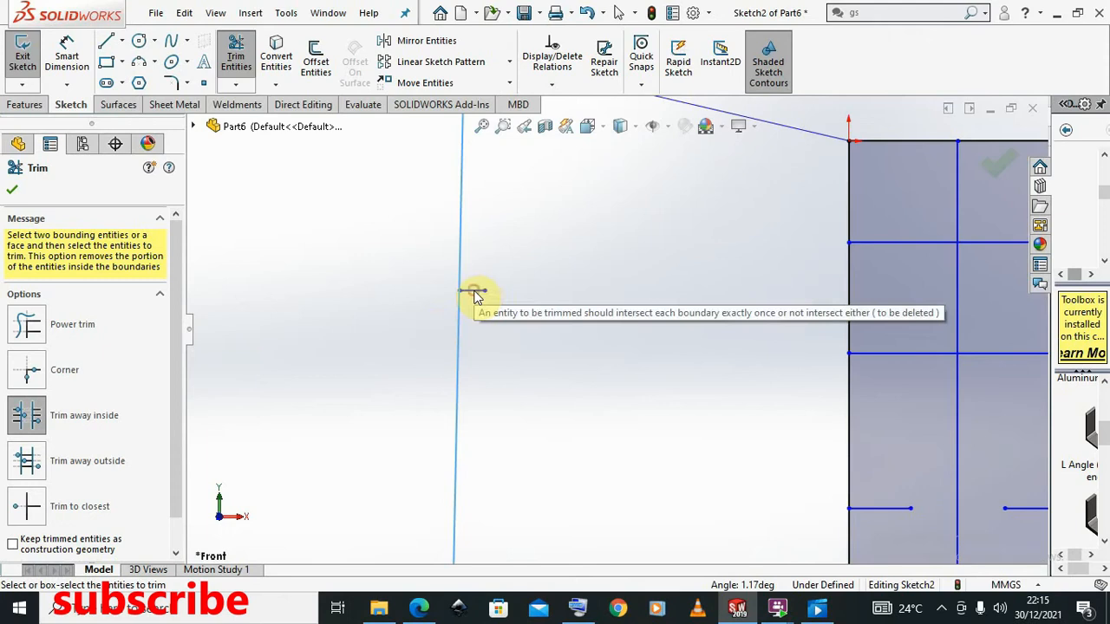
{"action": "scroll", "coordinate": [666, 368], "scroll_direction": "up", "scroll_amount": 1}
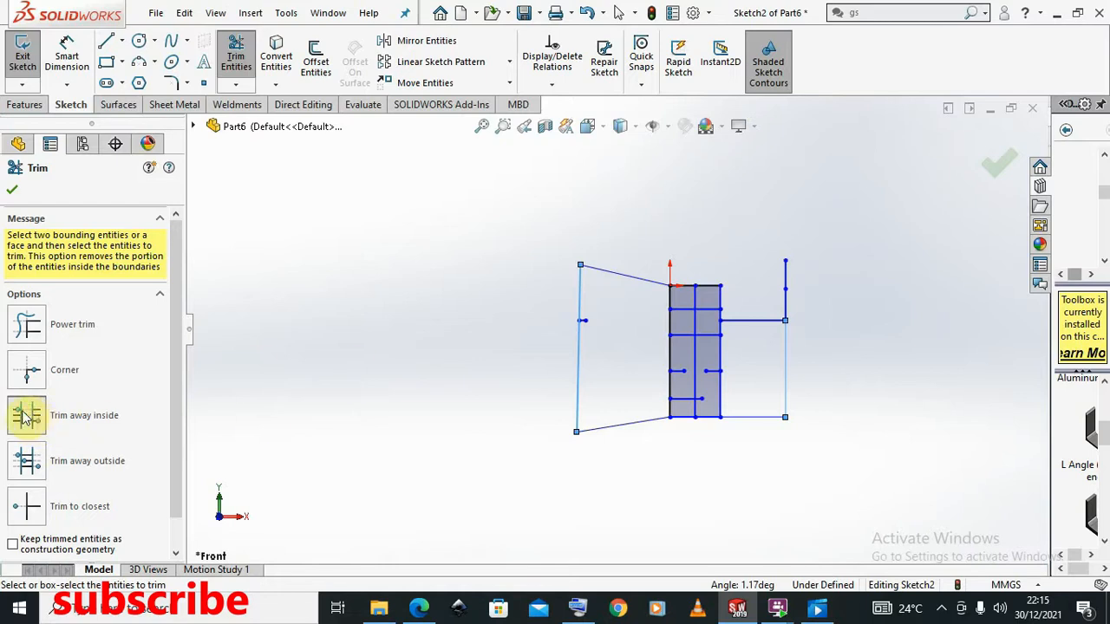
{"action": "left_click", "coordinate": [587, 12]}
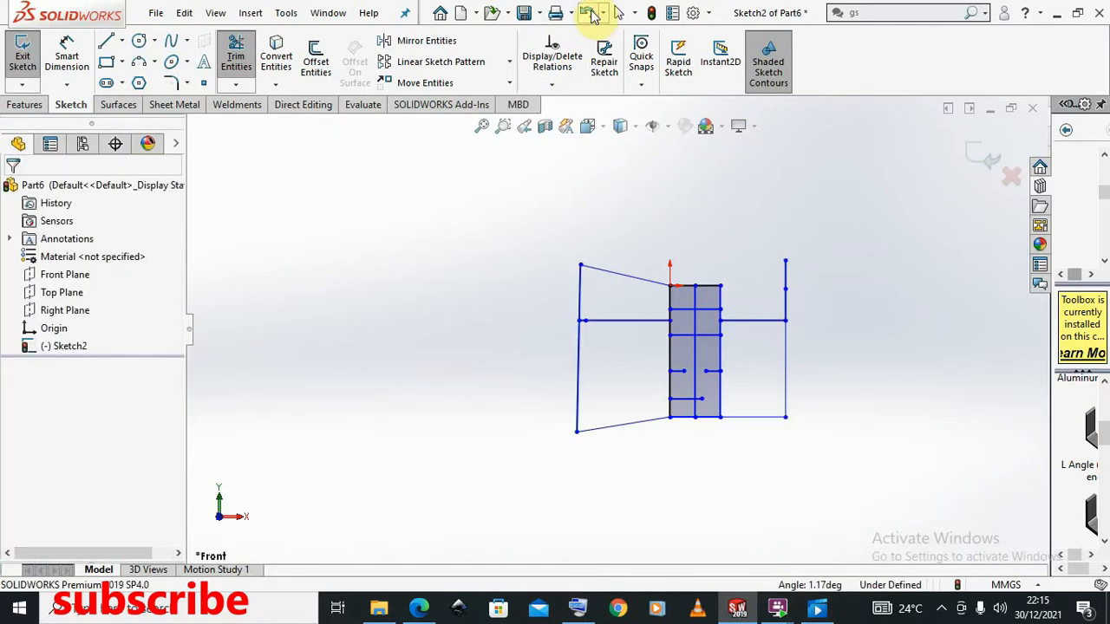
- Trim away inside both full-width horizontals, the vertical centre line and the rectangle's bottom and top edges, bounded by the rectangle's two long sides
{"action": "scroll", "coordinate": [811, 343], "scroll_direction": "down", "scroll_amount": 1}
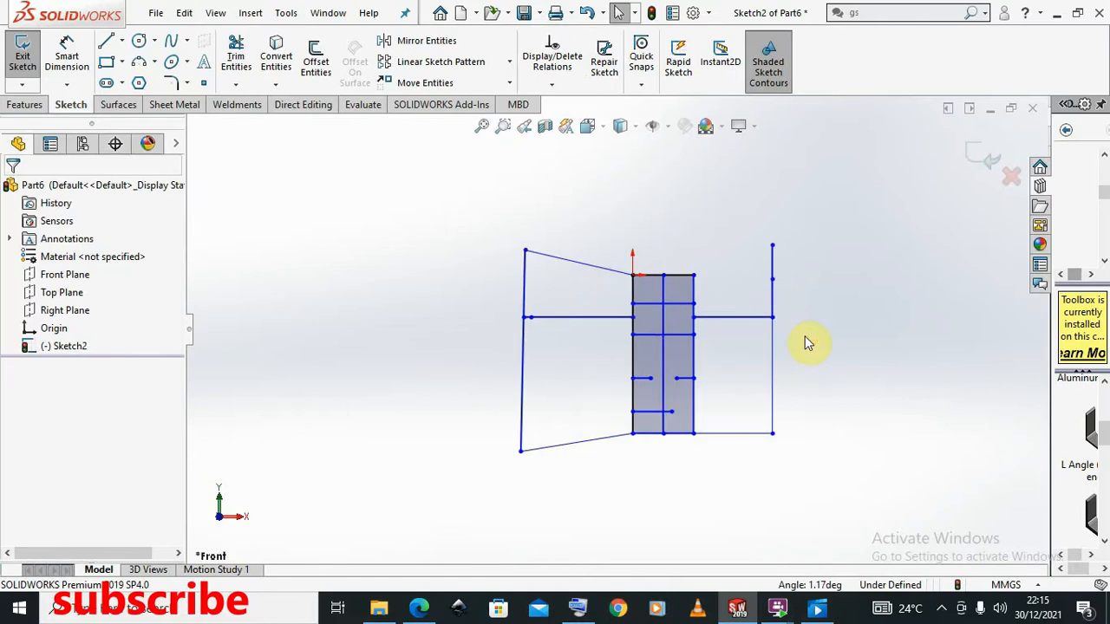
{"action": "left_click", "coordinate": [235, 84]}
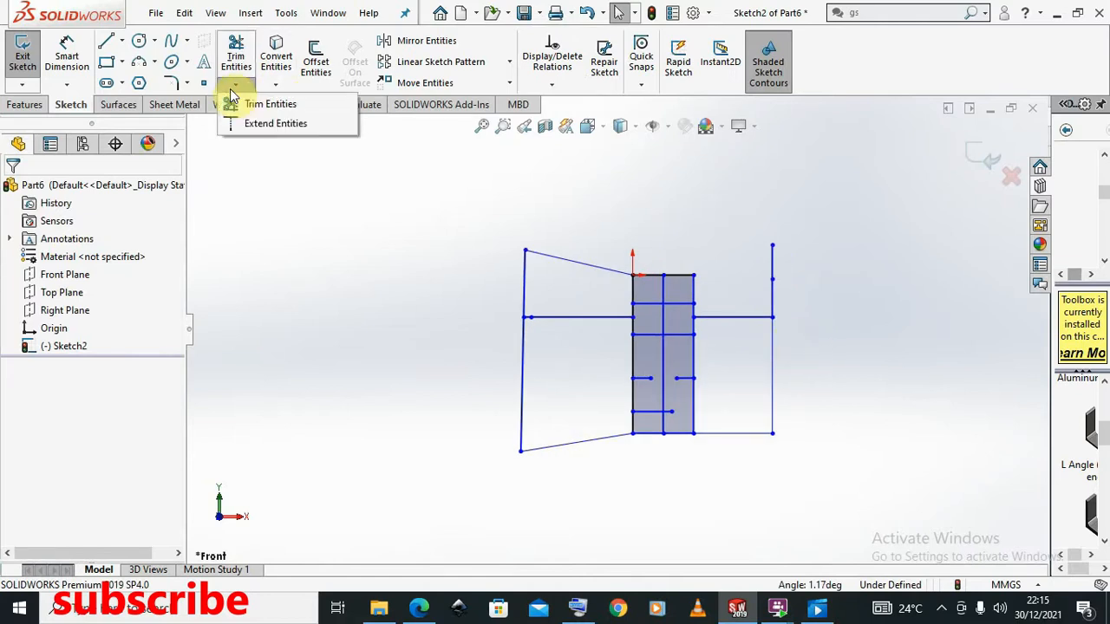
{"action": "left_click", "coordinate": [258, 105]}
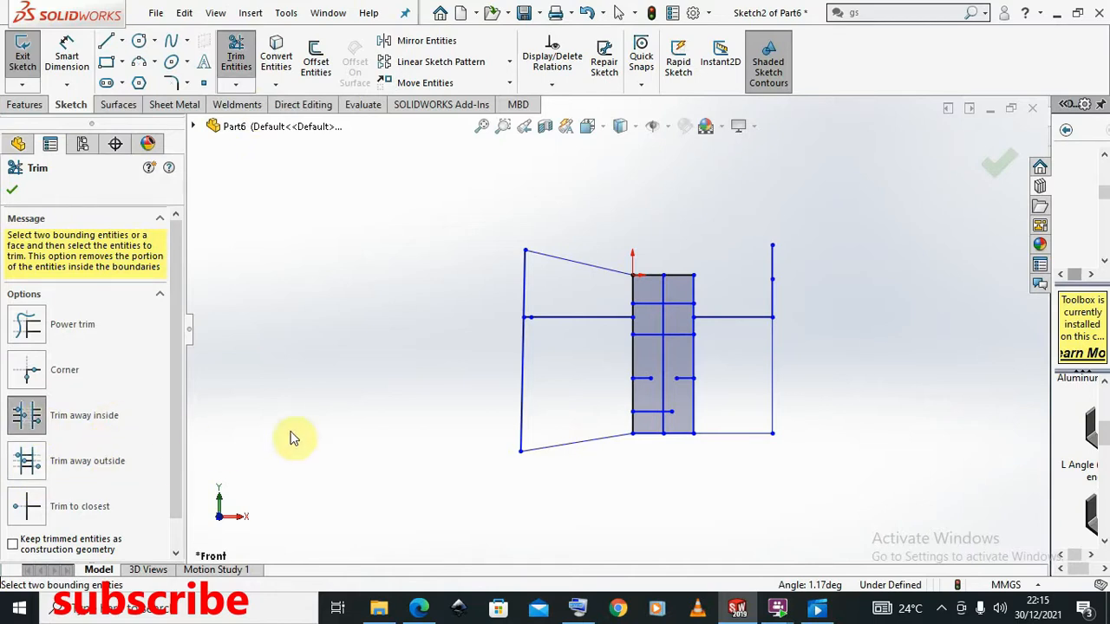
{"action": "scroll", "coordinate": [734, 337], "scroll_direction": "down", "scroll_amount": 3}
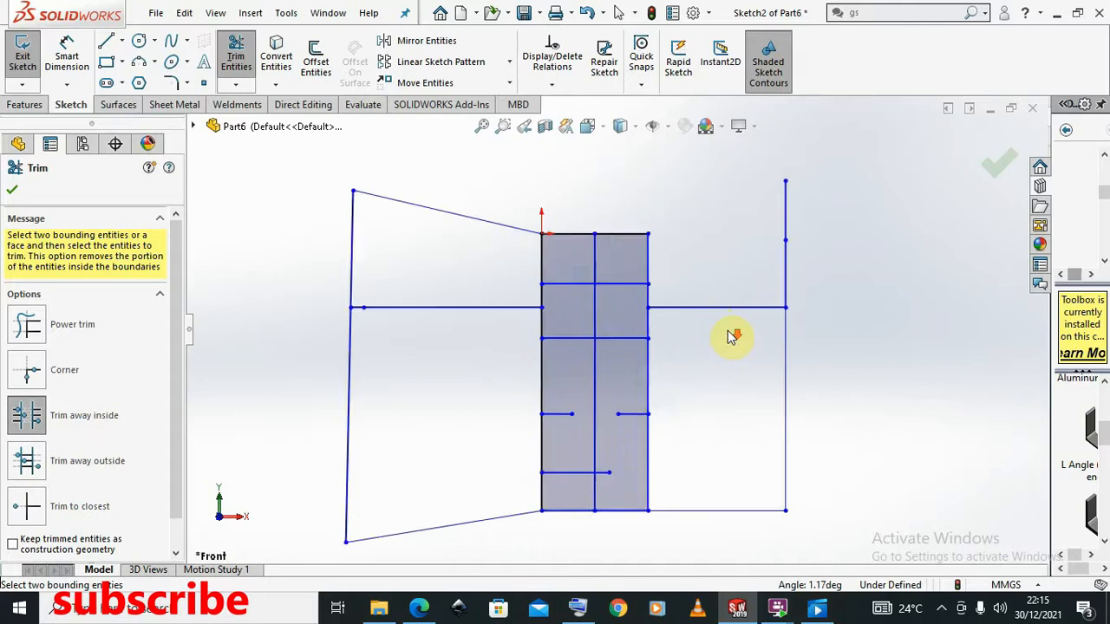
{"action": "scroll", "coordinate": [718, 392], "scroll_direction": "up", "scroll_amount": 2}
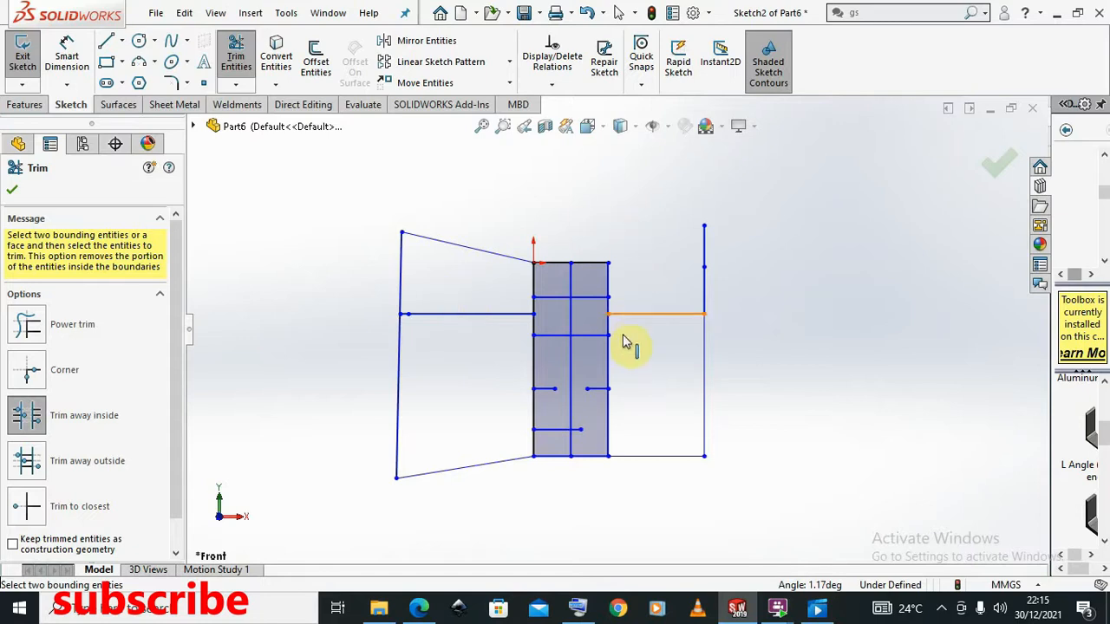
{"action": "left_click", "coordinate": [610, 375]}
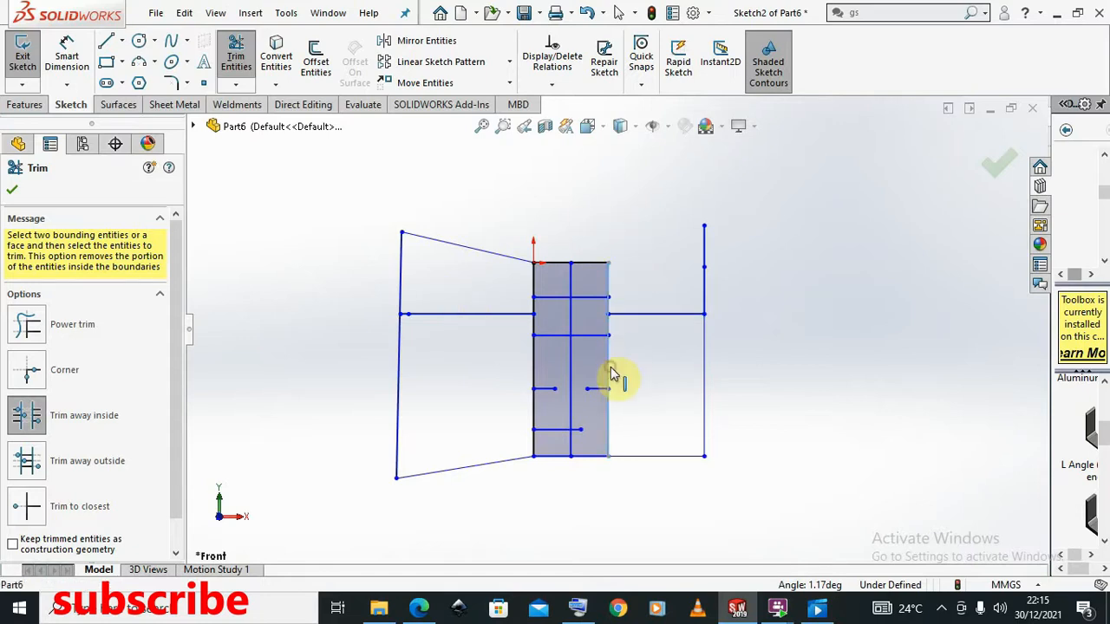
{"action": "left_click", "coordinate": [532, 357]}
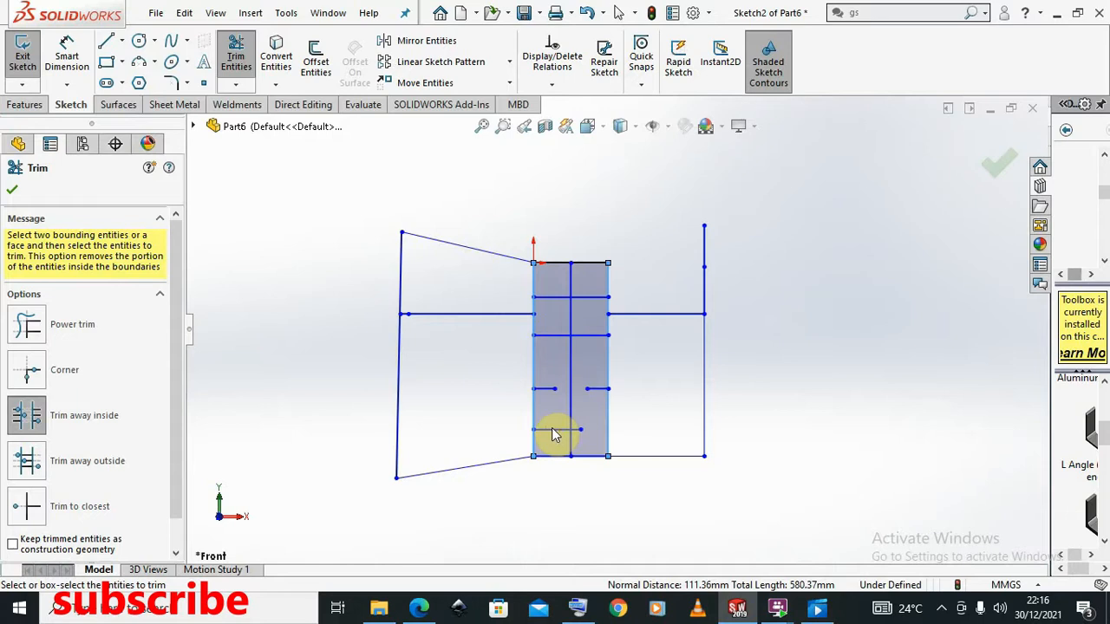
{"action": "left_click", "coordinate": [557, 297]}
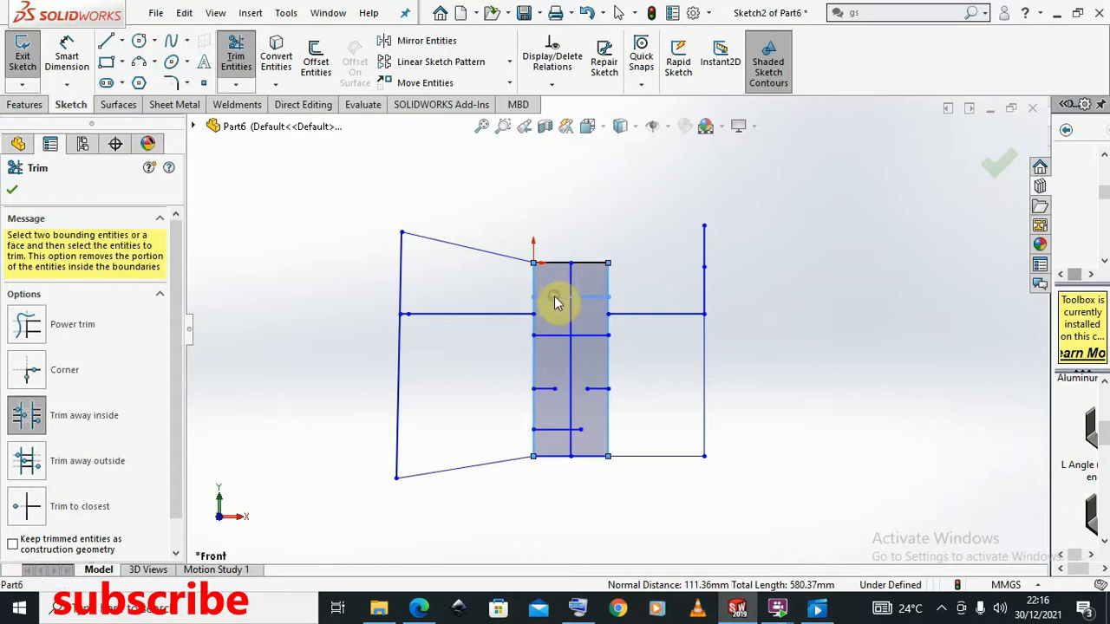
{"action": "left_click", "coordinate": [553, 336]}
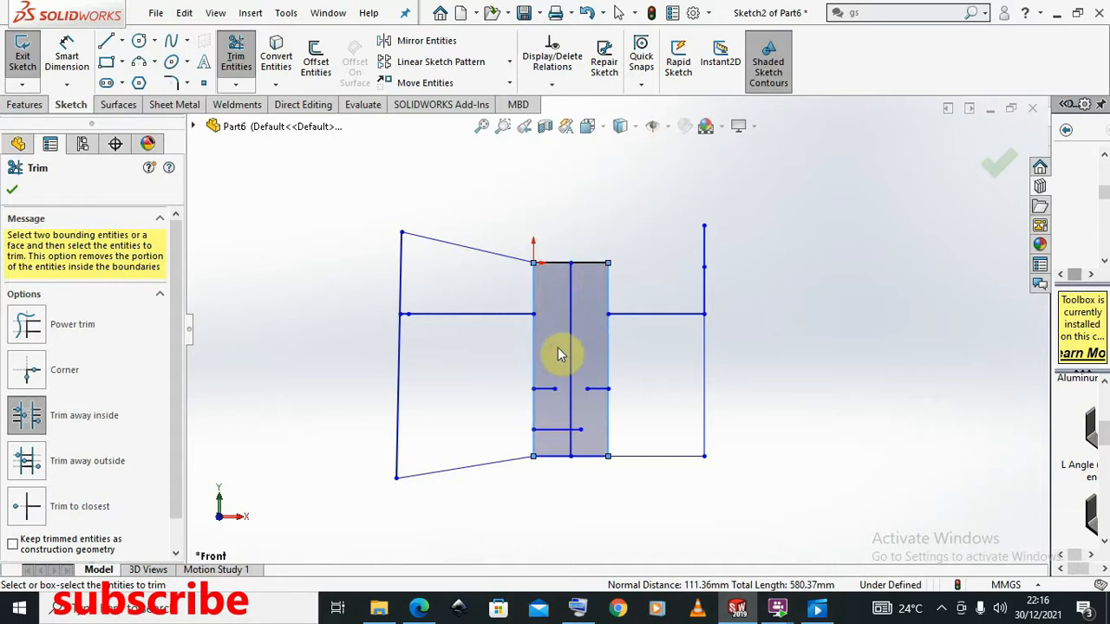
{"action": "left_click", "coordinate": [570, 377]}
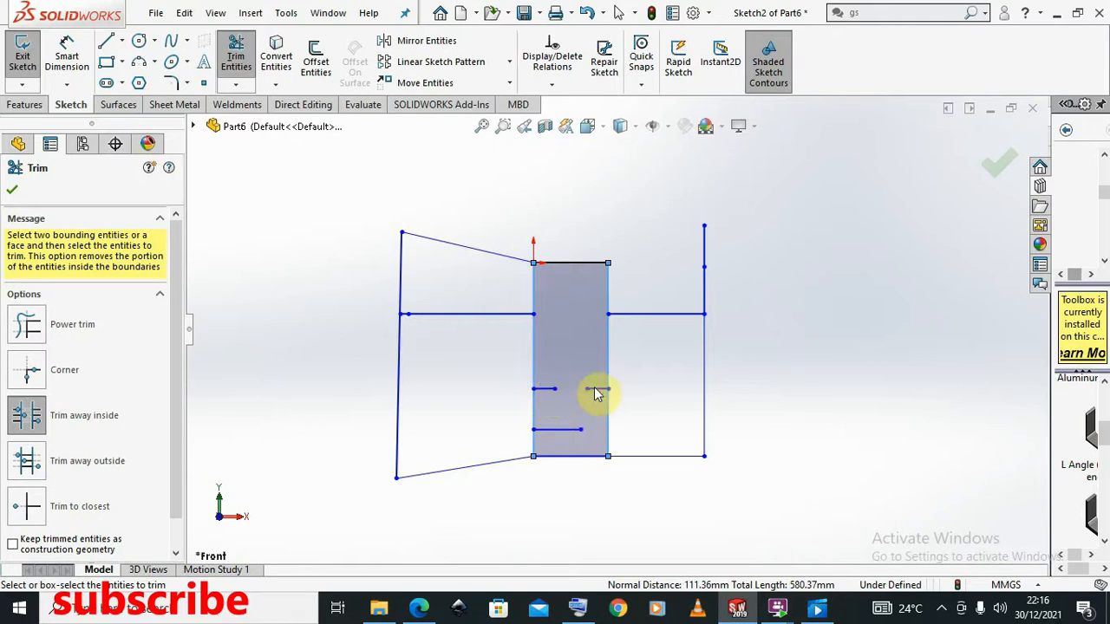
{"action": "left_click", "coordinate": [575, 456]}
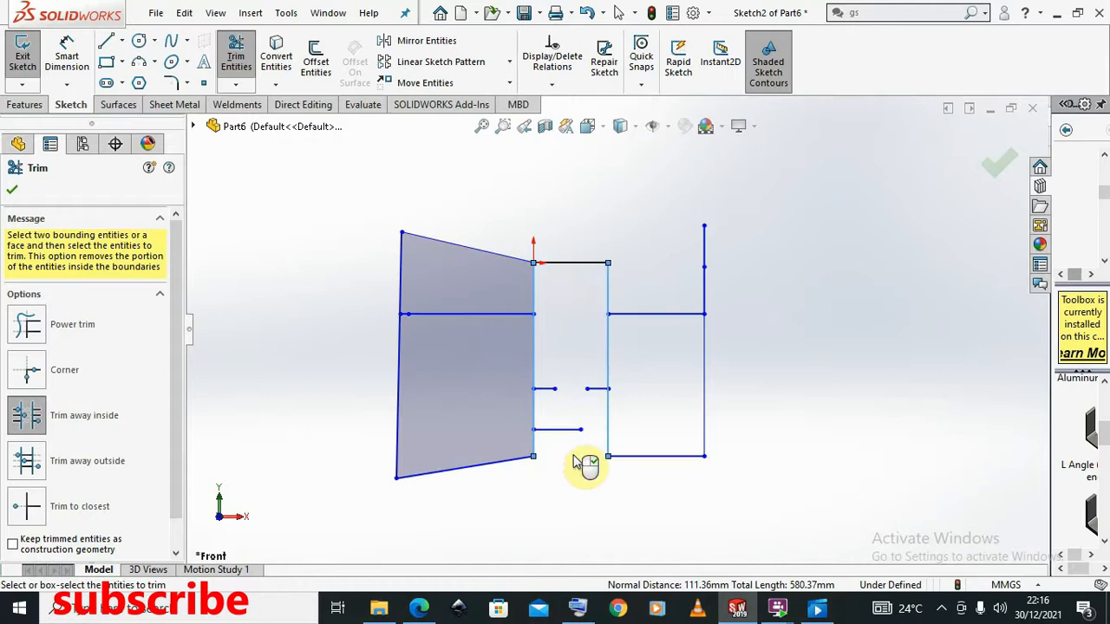
{"action": "left_click", "coordinate": [567, 262]}
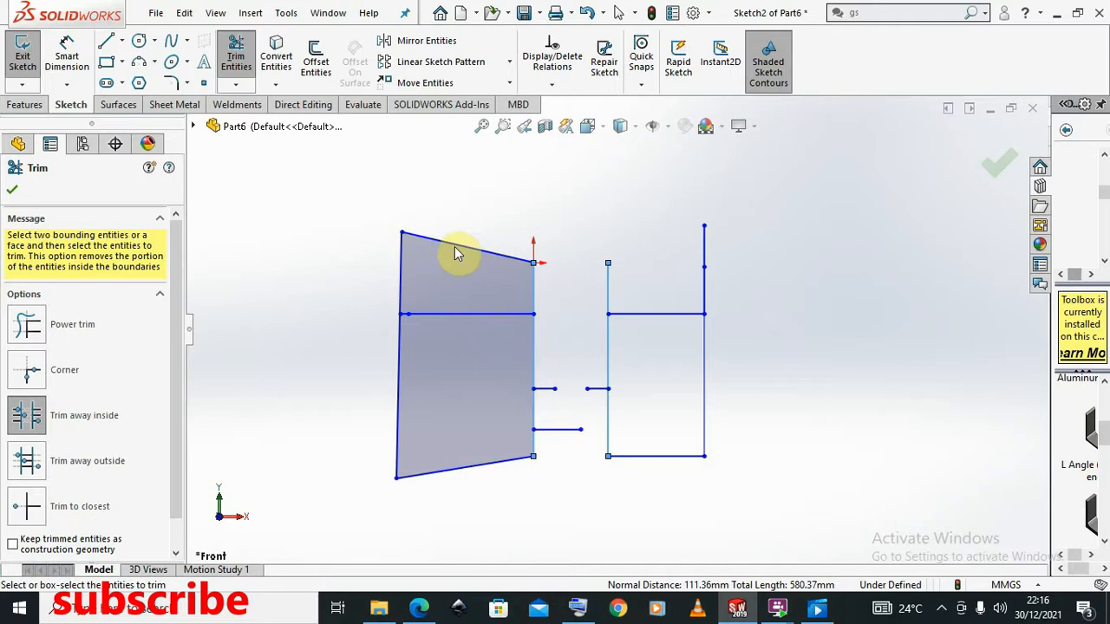
- Trim away outside both outer horizontal lines, the lower line on the right and the two slanted lines, keeping the same boundaries
{"action": "left_click", "coordinate": [26, 461]}
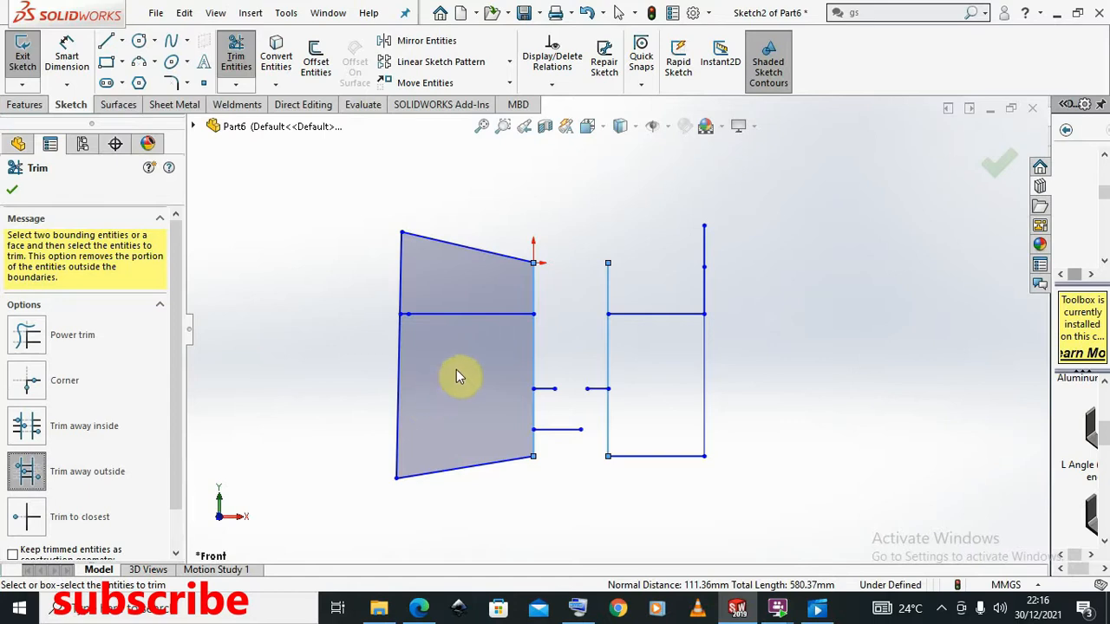
{"action": "left_click", "coordinate": [490, 313]}
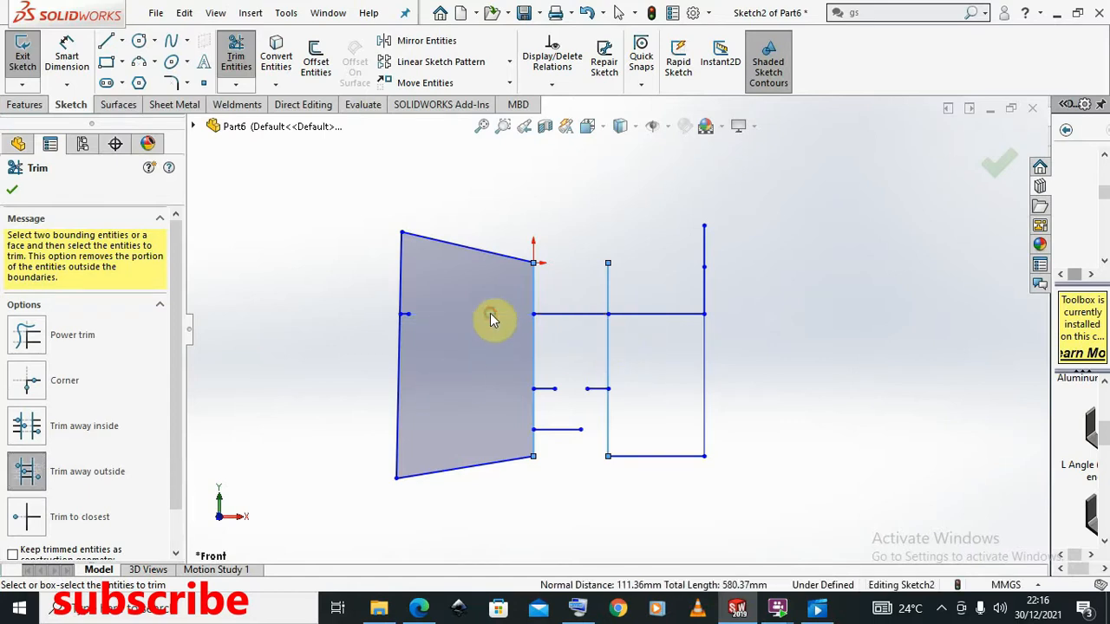
{"action": "left_click", "coordinate": [637, 313]}
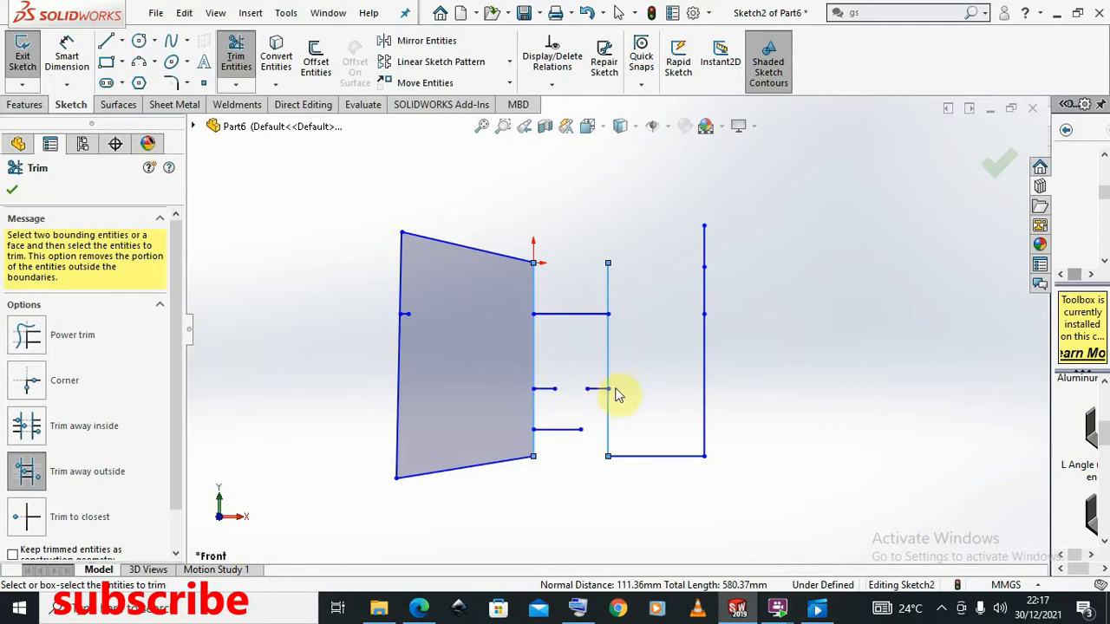
{"action": "left_click", "coordinate": [639, 457]}
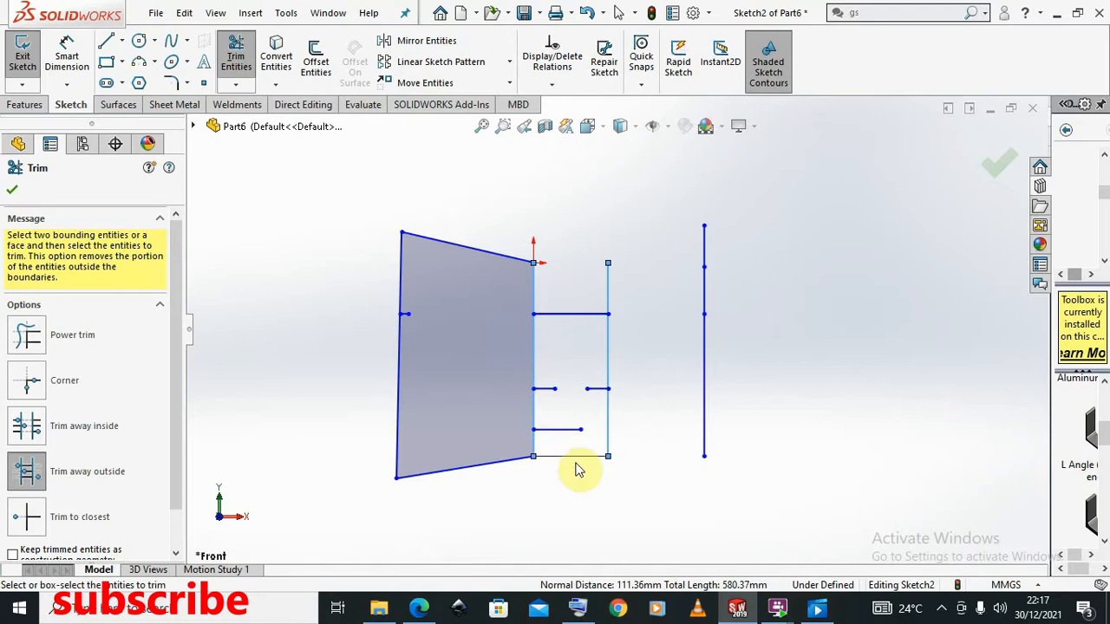
{"action": "left_click", "coordinate": [499, 469]}
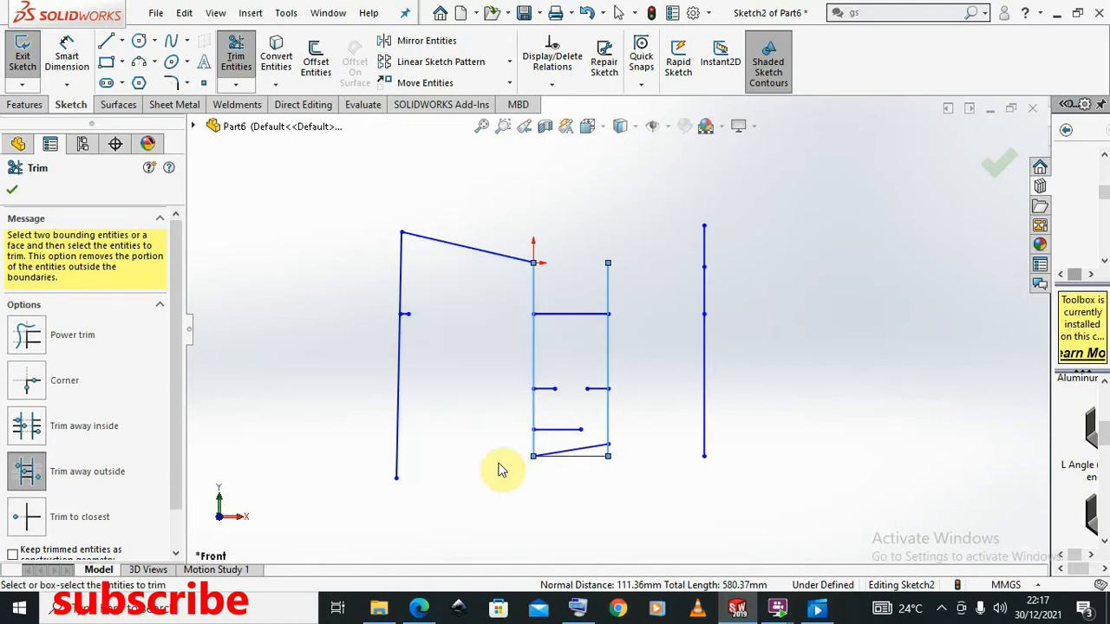
{"action": "left_click", "coordinate": [488, 257]}
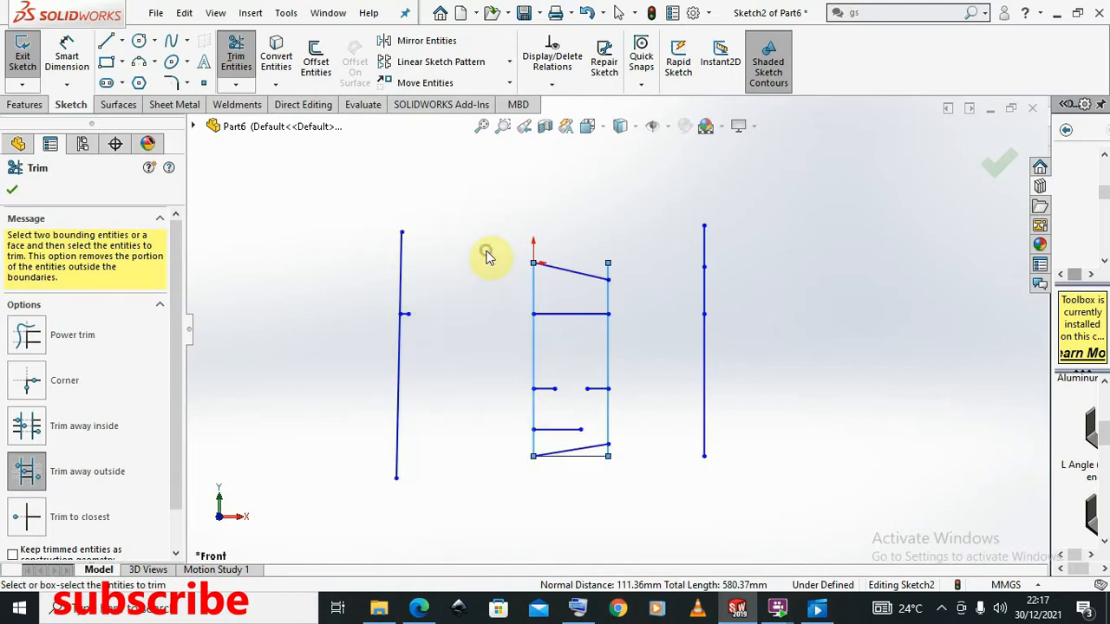
- Trim away the outlying tall left line, all segments of the outer right vertical line and the small leftover stub on the left
{"action": "left_click", "coordinate": [399, 287]}
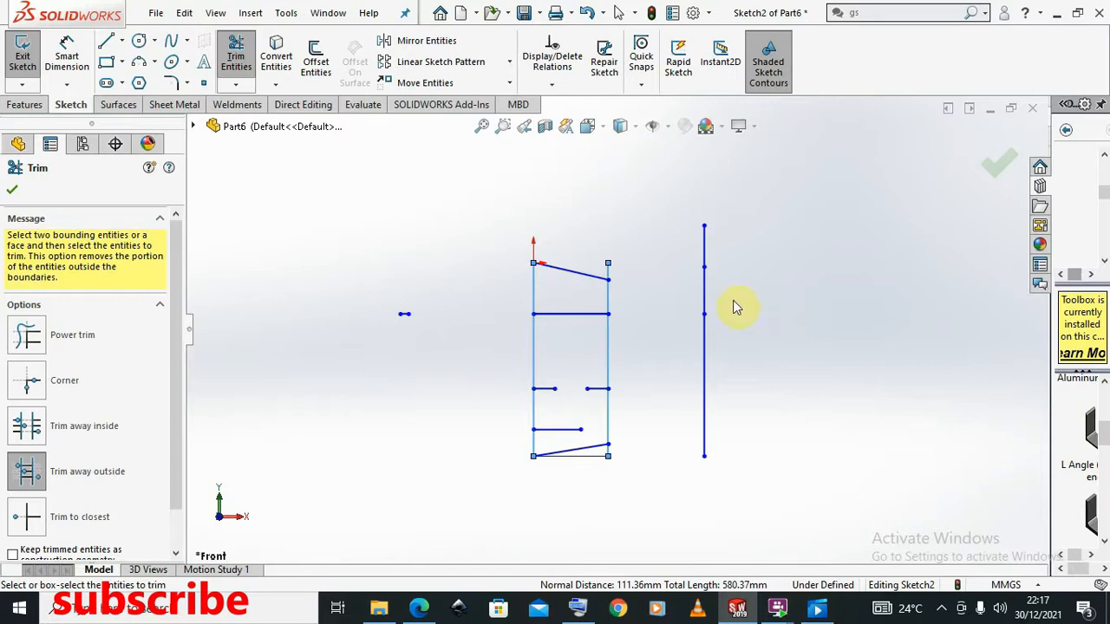
{"action": "left_click", "coordinate": [704, 368]}
{"action": "left_click", "coordinate": [705, 294]}
{"action": "left_click", "coordinate": [704, 243]}
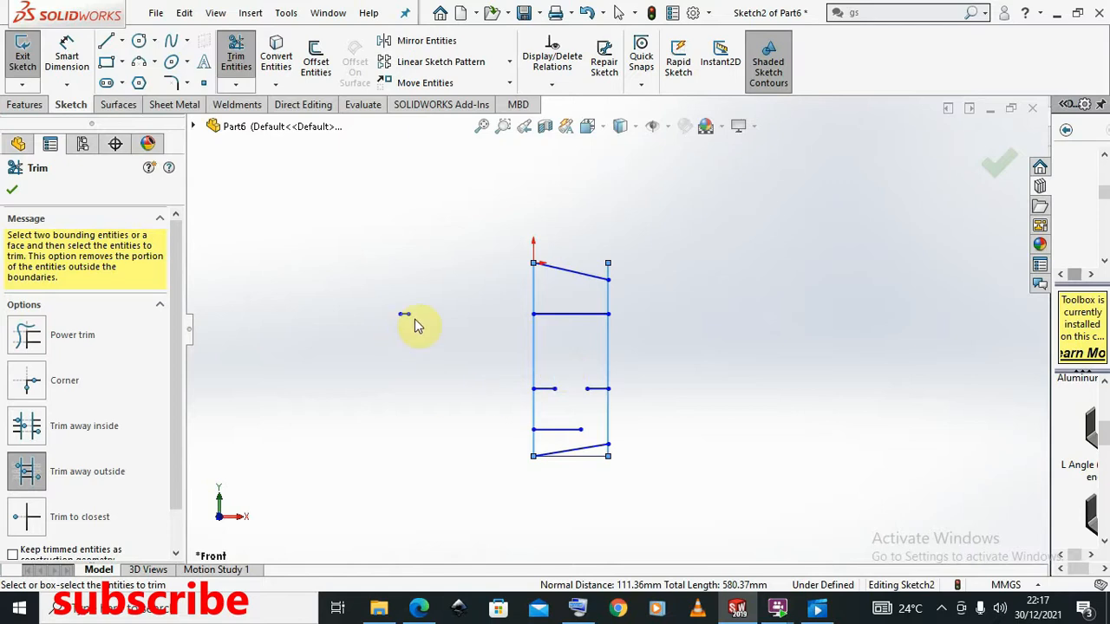
{"action": "scroll", "coordinate": [411, 317], "scroll_direction": "down", "scroll_amount": 5}
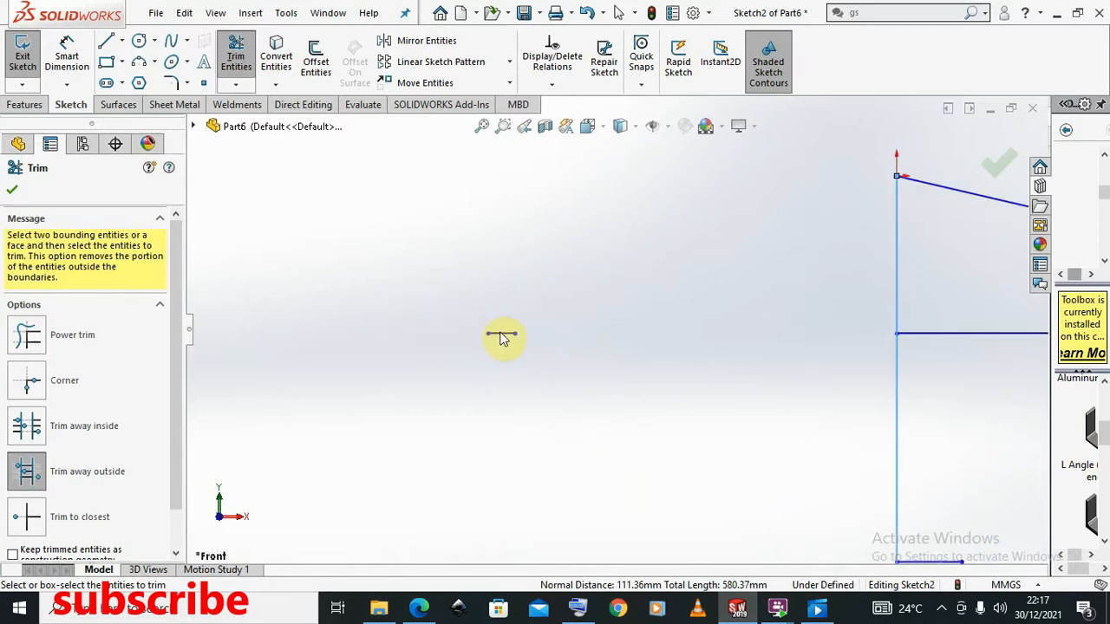
{"action": "scroll", "coordinate": [663, 394], "scroll_direction": "up", "scroll_amount": 5}
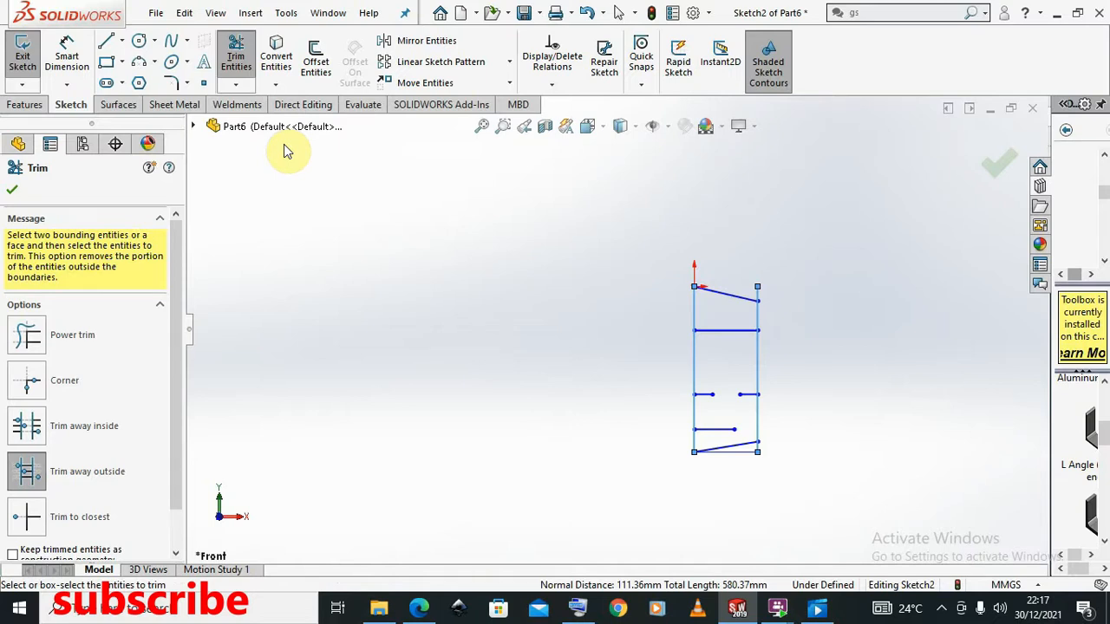
- Trim away inside the upper full-width horizontal, both slanted lines and the bottom edge between the two vertical boundaries
{"action": "scroll", "coordinate": [793, 407], "scroll_direction": "up", "scroll_amount": 2}
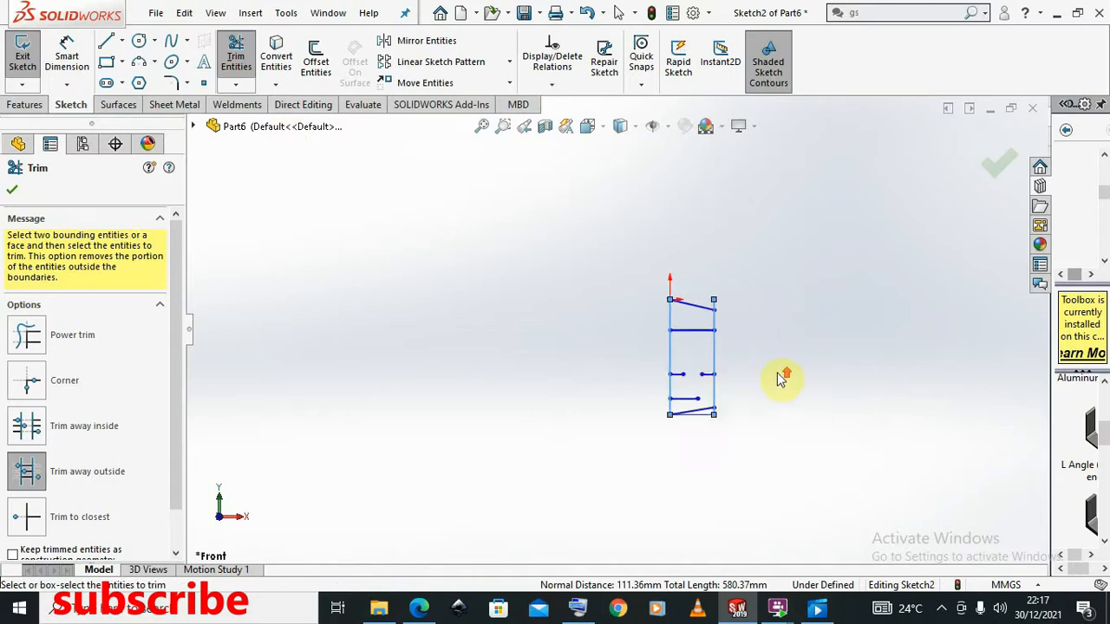
{"action": "scroll", "coordinate": [679, 382], "scroll_direction": "down", "scroll_amount": 4}
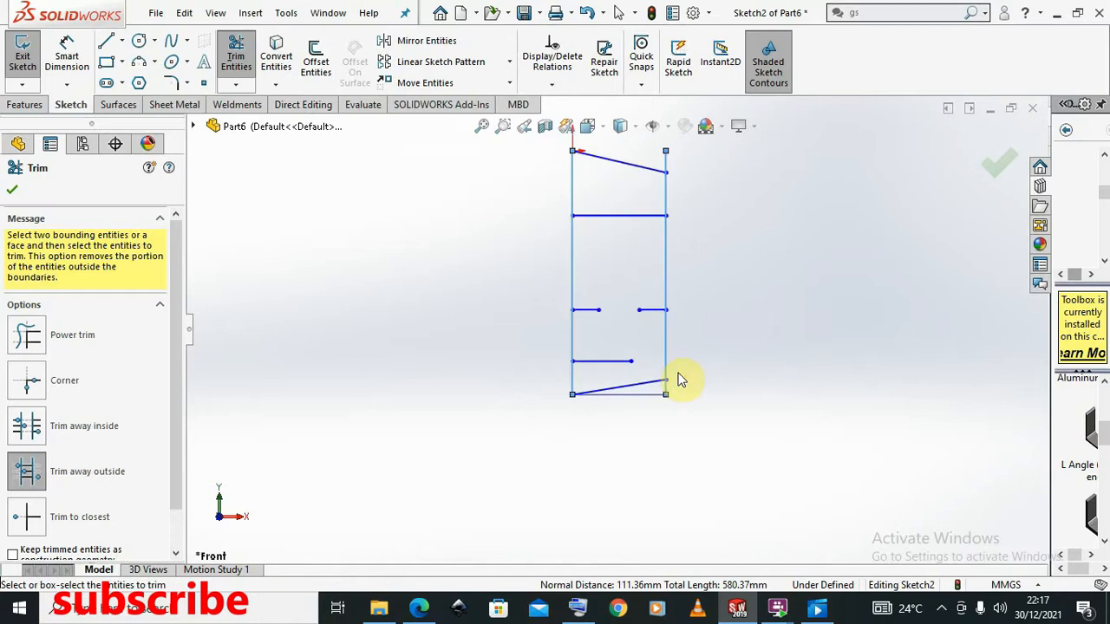
{"action": "scroll", "coordinate": [671, 223], "scroll_direction": "up", "scroll_amount": 3}
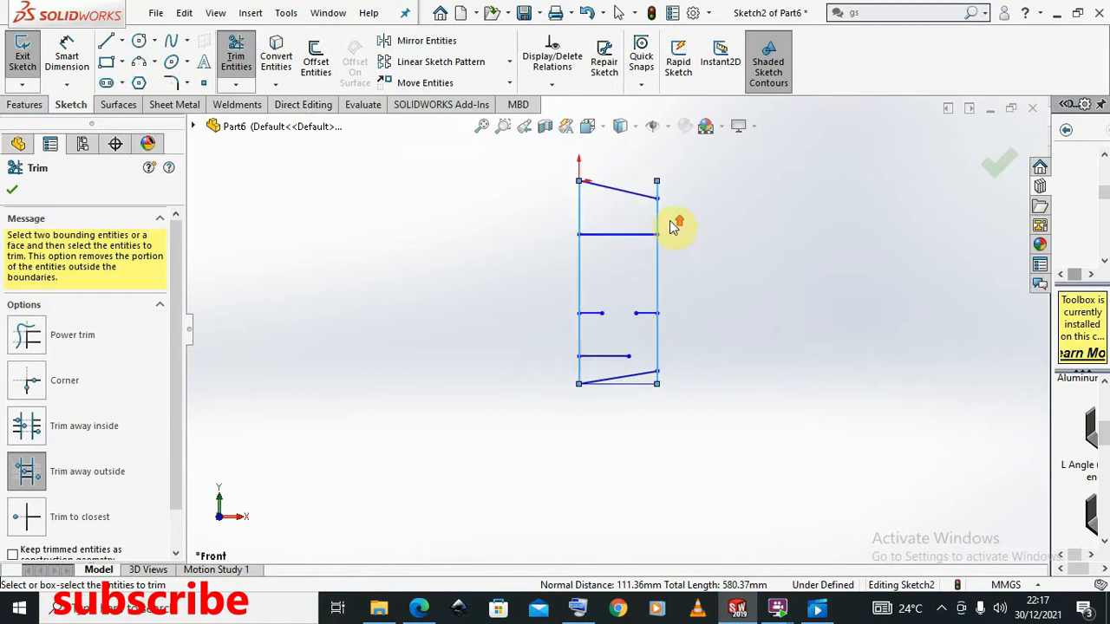
{"action": "left_click", "coordinate": [26, 427]}
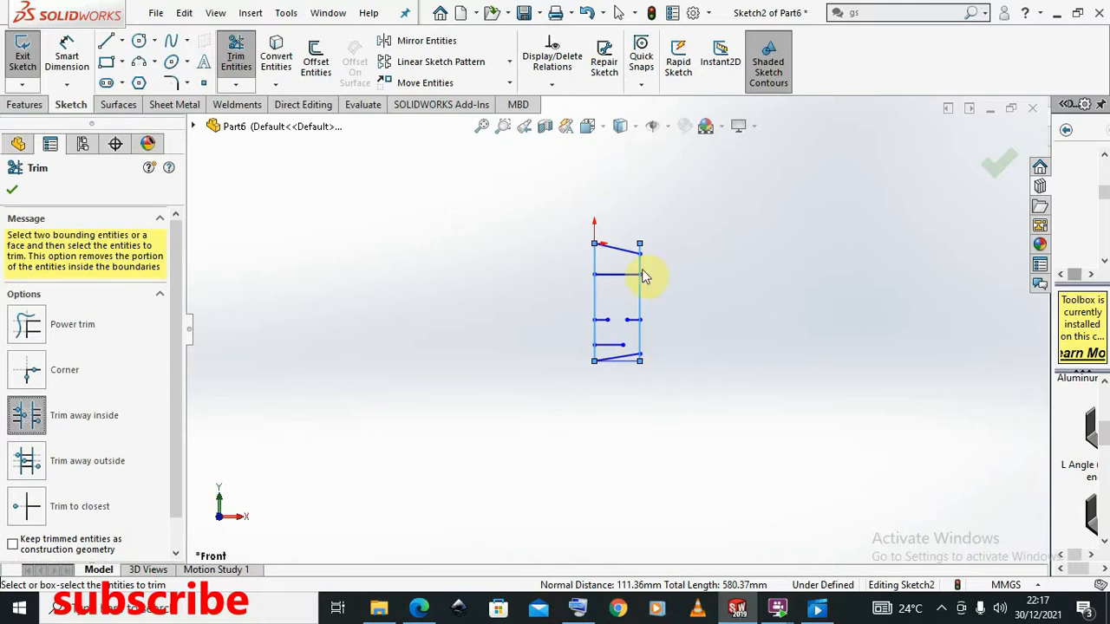
{"action": "scroll", "coordinate": [642, 275], "scroll_direction": "down", "scroll_amount": 5}
{"action": "left_click", "coordinate": [560, 307]}
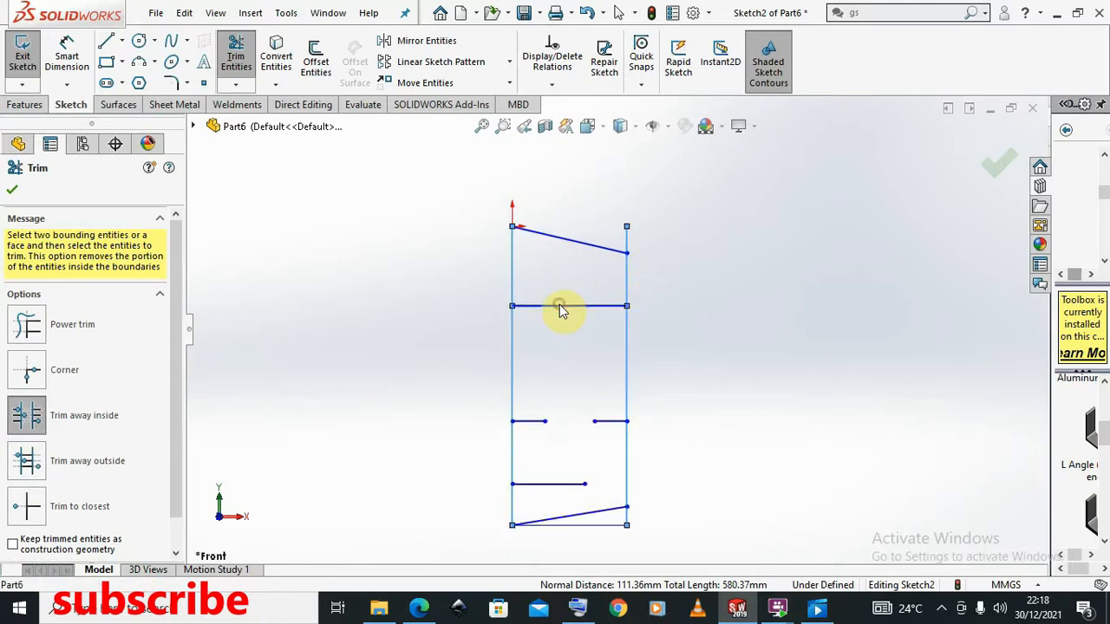
{"action": "left_click", "coordinate": [561, 307]}
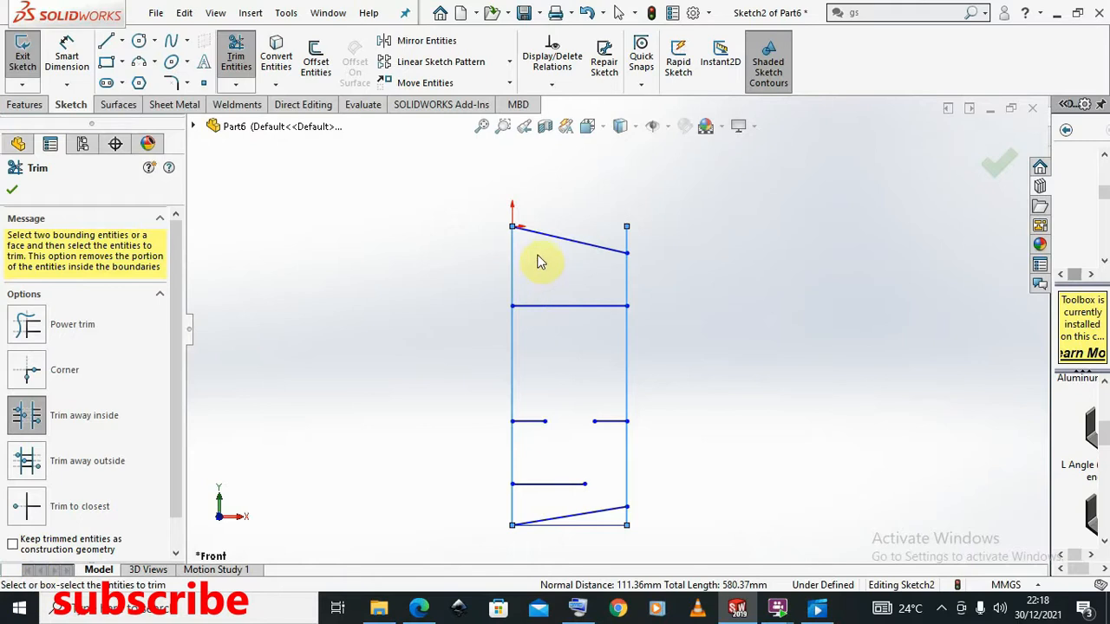
{"action": "left_click", "coordinate": [540, 306]}
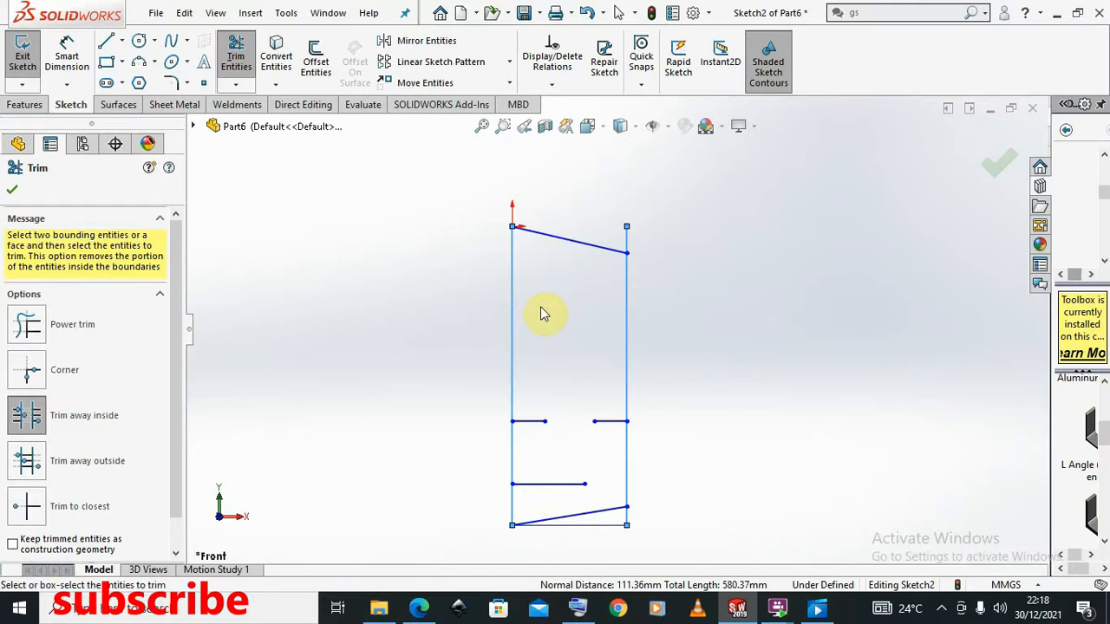
{"action": "left_click", "coordinate": [586, 244]}
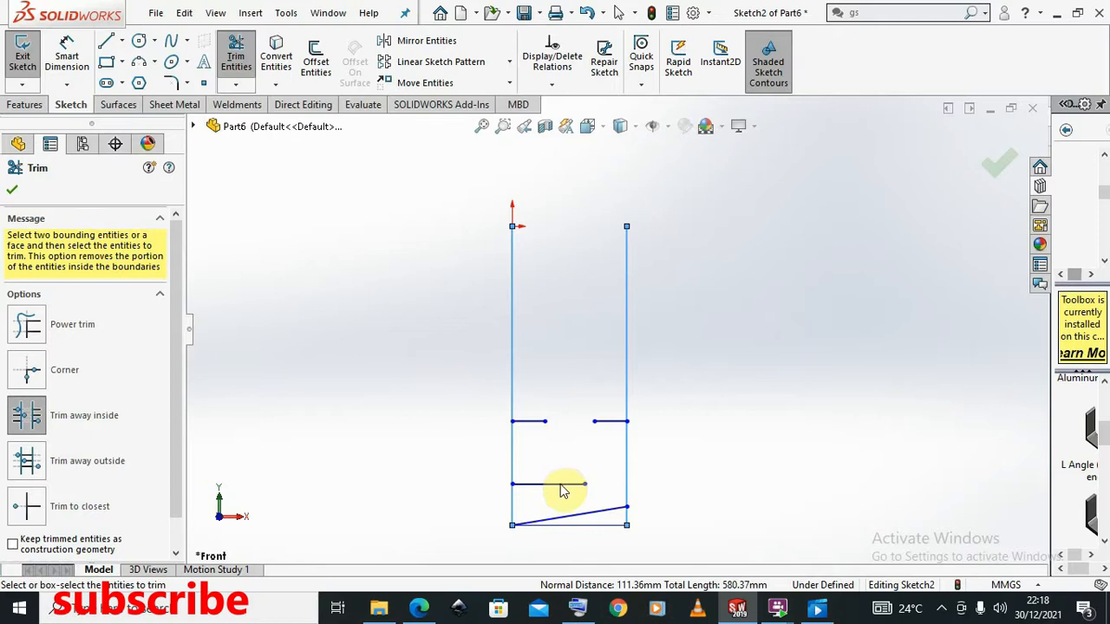
{"action": "left_click", "coordinate": [595, 519]}
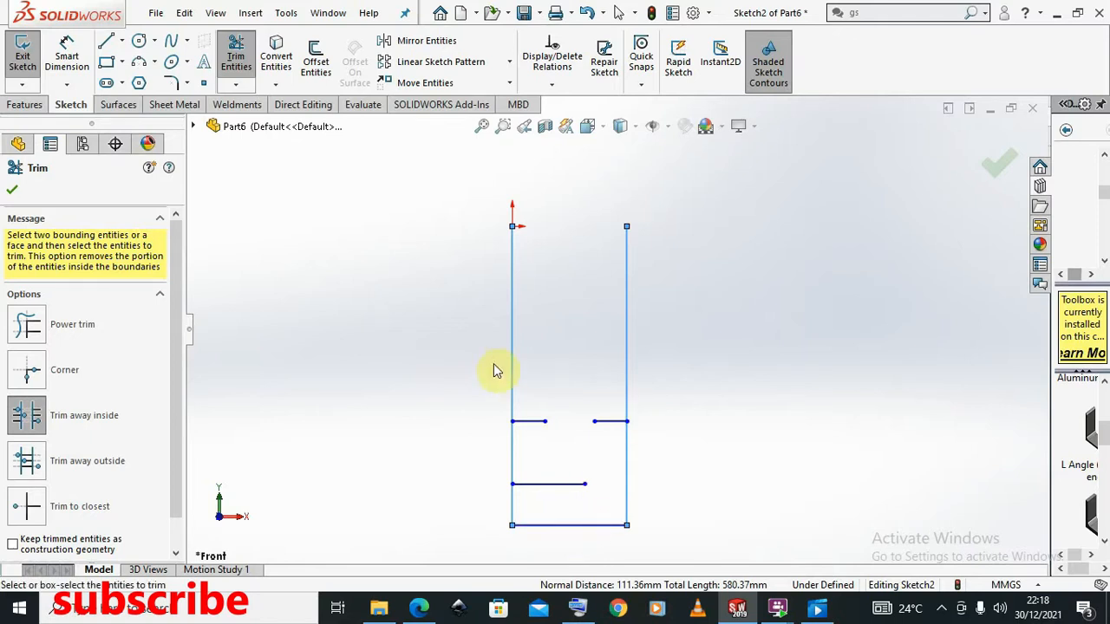
{"action": "left_click", "coordinate": [590, 526]}
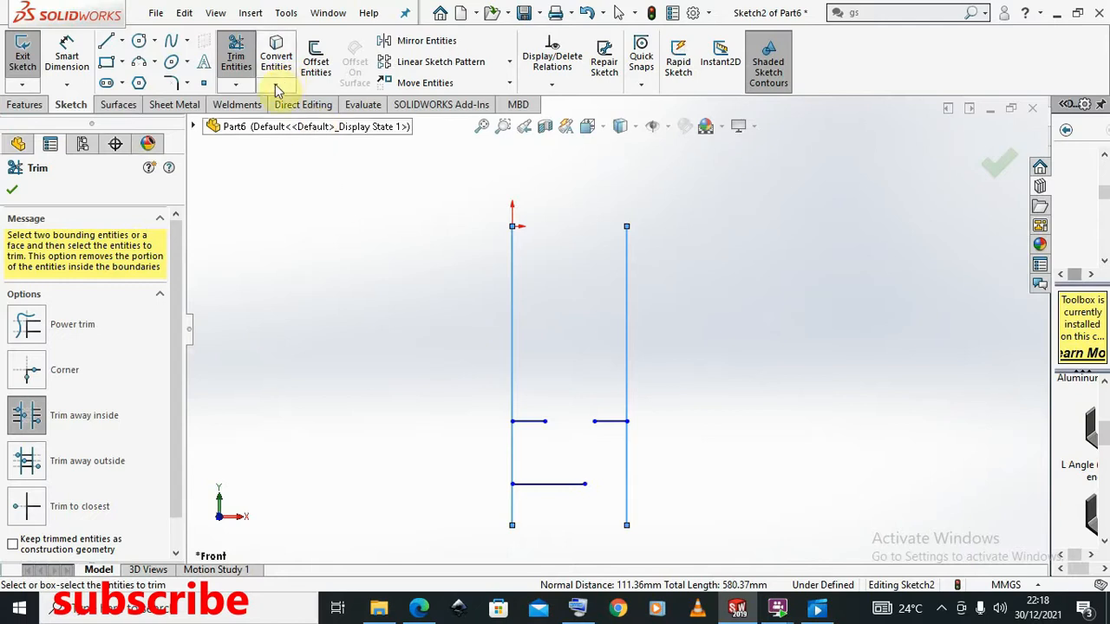
- Extend the short horizontal line on the left vertical towards the short line opposite it using Extend Entities
{"action": "mouse_move", "coordinate": [245, 88]}
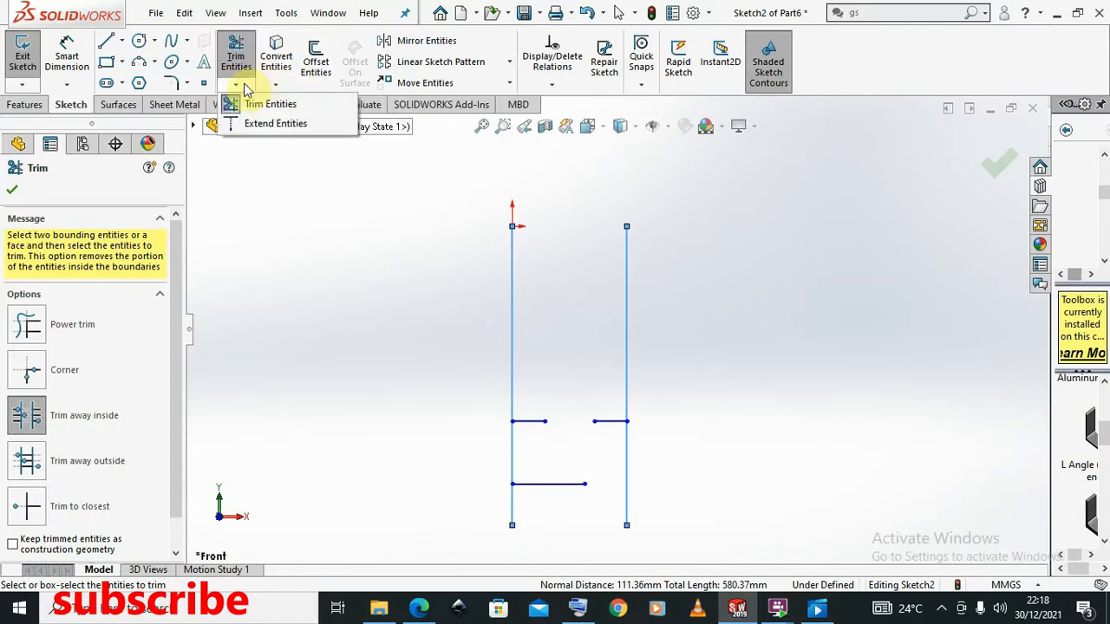
{"action": "left_click", "coordinate": [257, 126]}
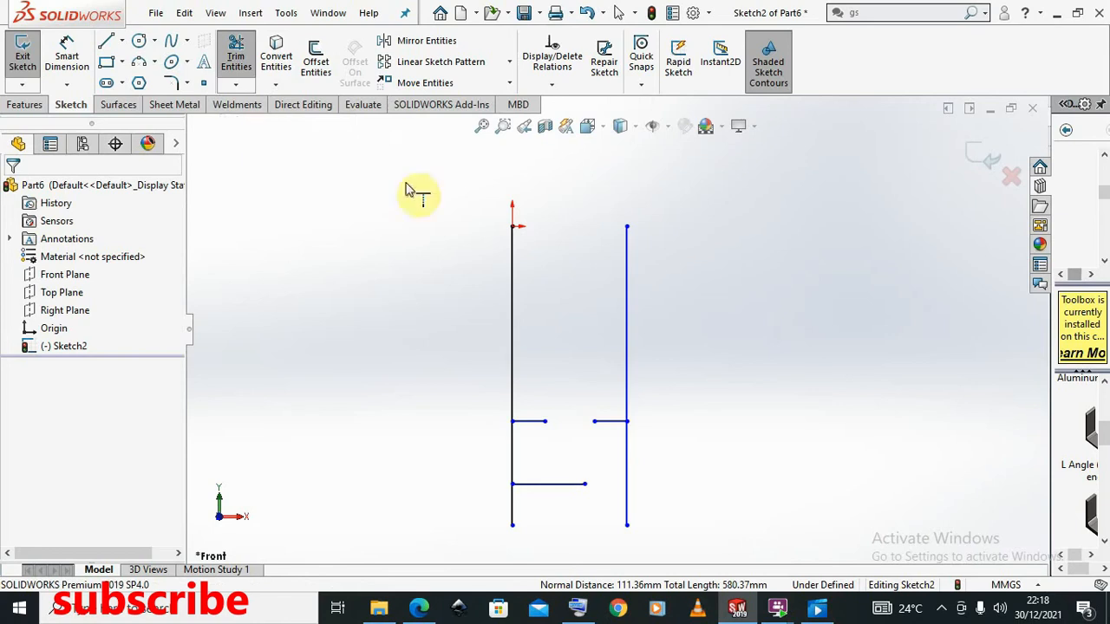
{"action": "left_click", "coordinate": [529, 426]}
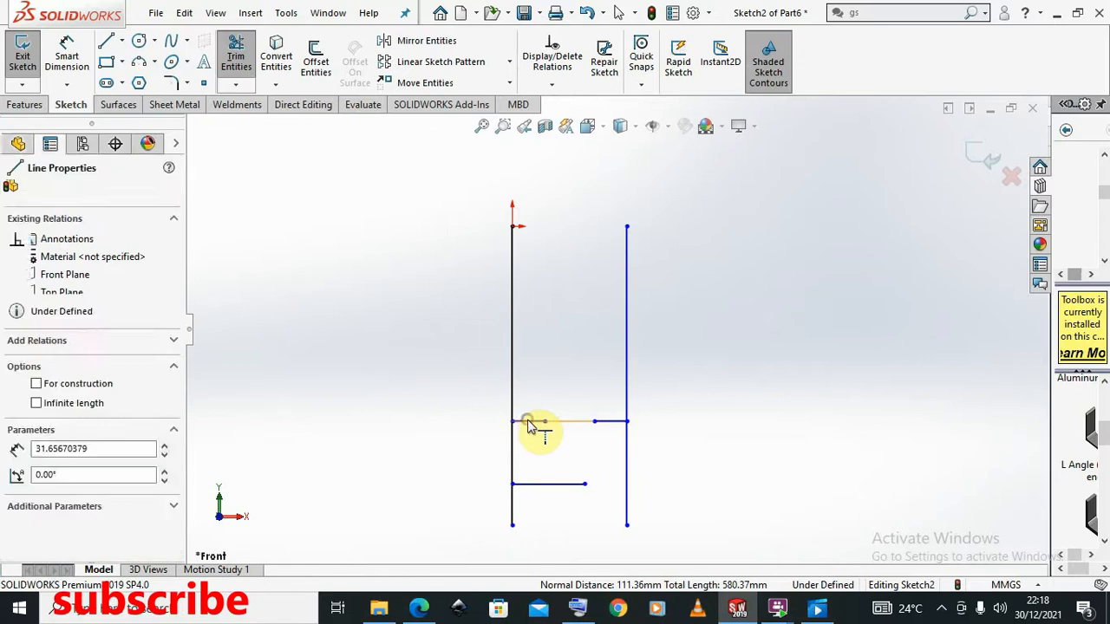
- Extend the lower horizontal line to the right vertical line, and sketch a horizontal line about 67 mm long from the origin towards it
{"action": "left_click", "coordinate": [565, 489]}
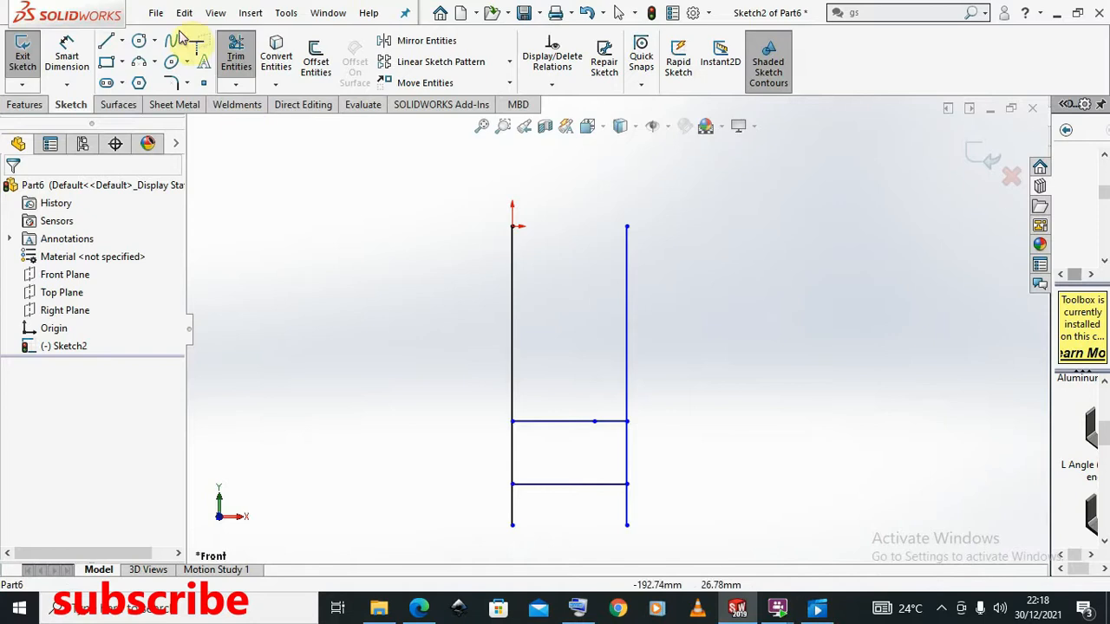
{"action": "left_click", "coordinate": [107, 43]}
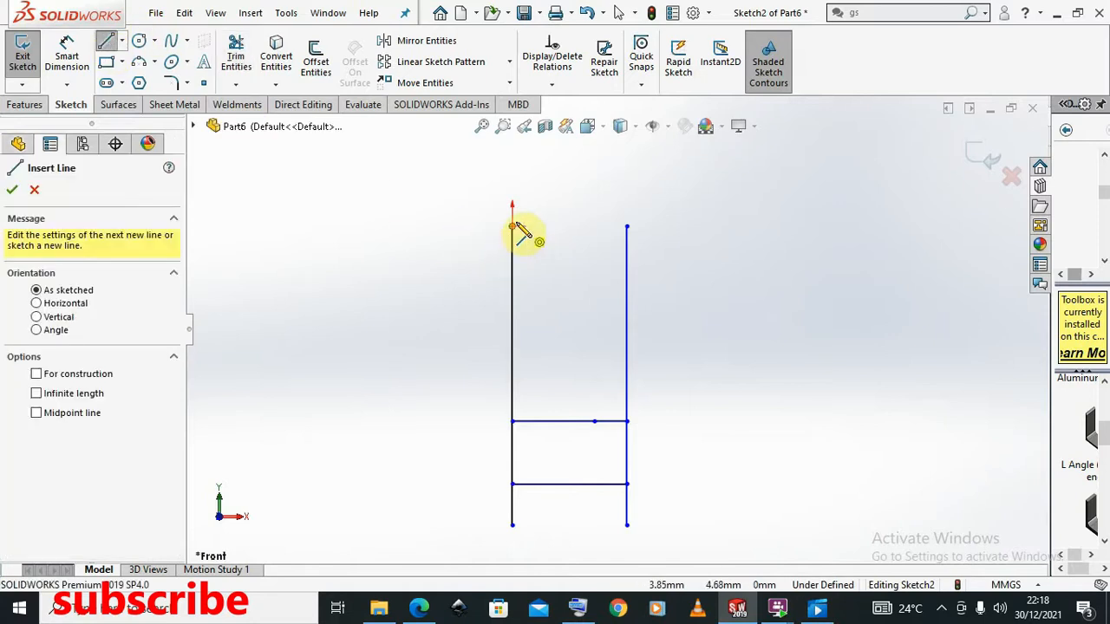
{"action": "left_click", "coordinate": [512, 226]}
{"action": "left_click", "coordinate": [582, 227]}
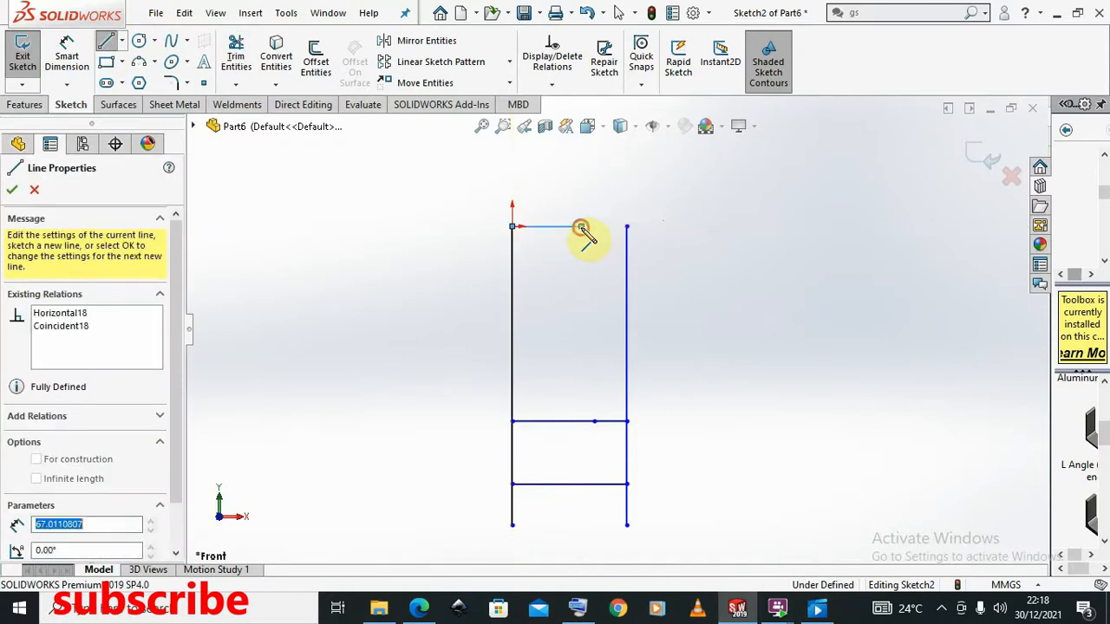
{"action": "right_click", "coordinate": [584, 228]}
{"action": "left_click", "coordinate": [624, 239]}
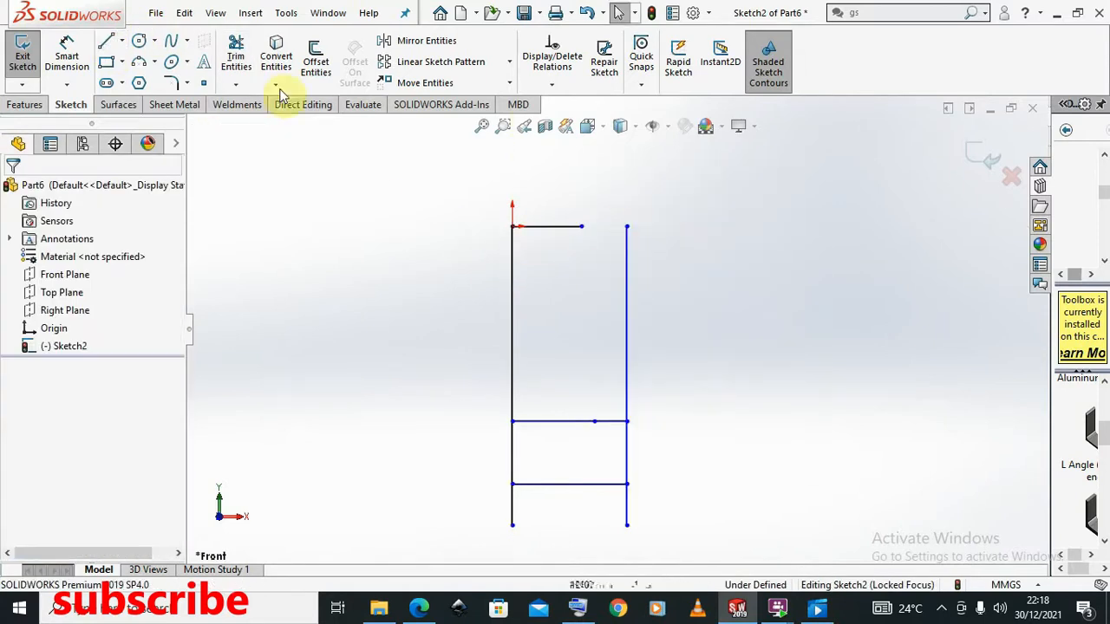
- Extend the short horizontal line at the origin to the opposite vertical line using Extend Entities
{"action": "left_click", "coordinate": [235, 84]}
{"action": "left_click", "coordinate": [260, 124]}
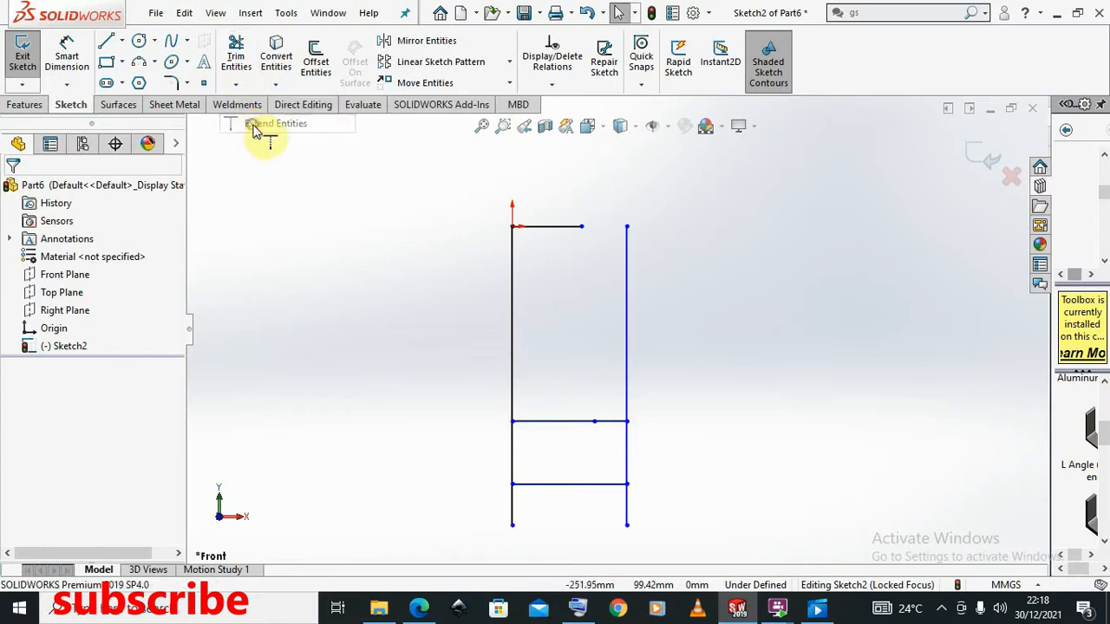
{"action": "left_click", "coordinate": [563, 229]}
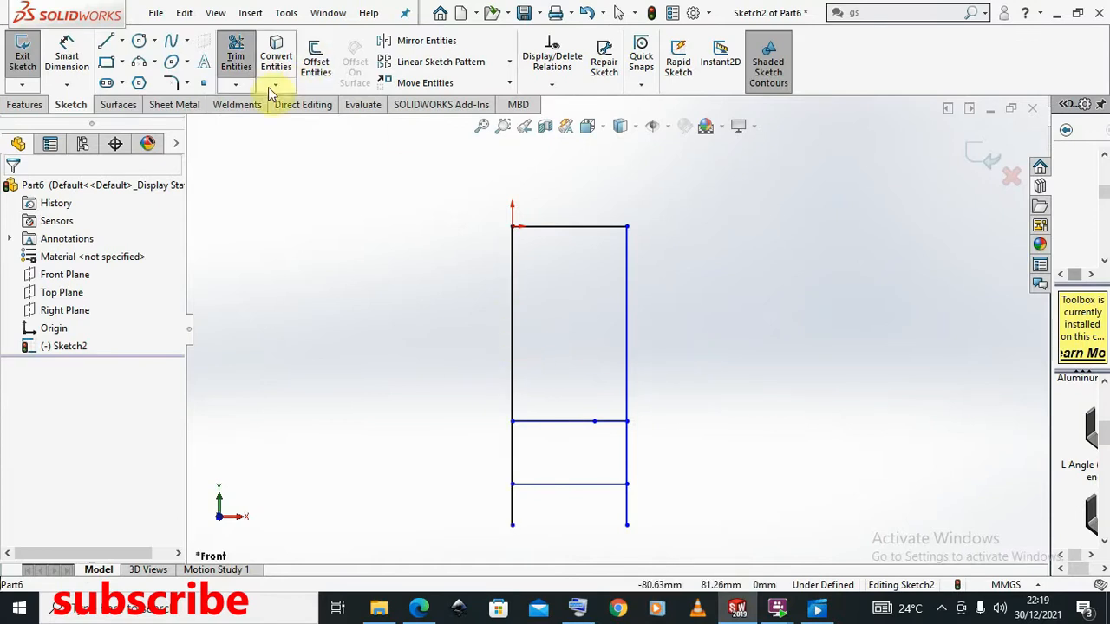
- Trim away inside the lowest and uppermost horizontal lines, using the two vertical lines as boundaries
{"action": "left_click", "coordinate": [236, 85]}
{"action": "left_click", "coordinate": [234, 104]}
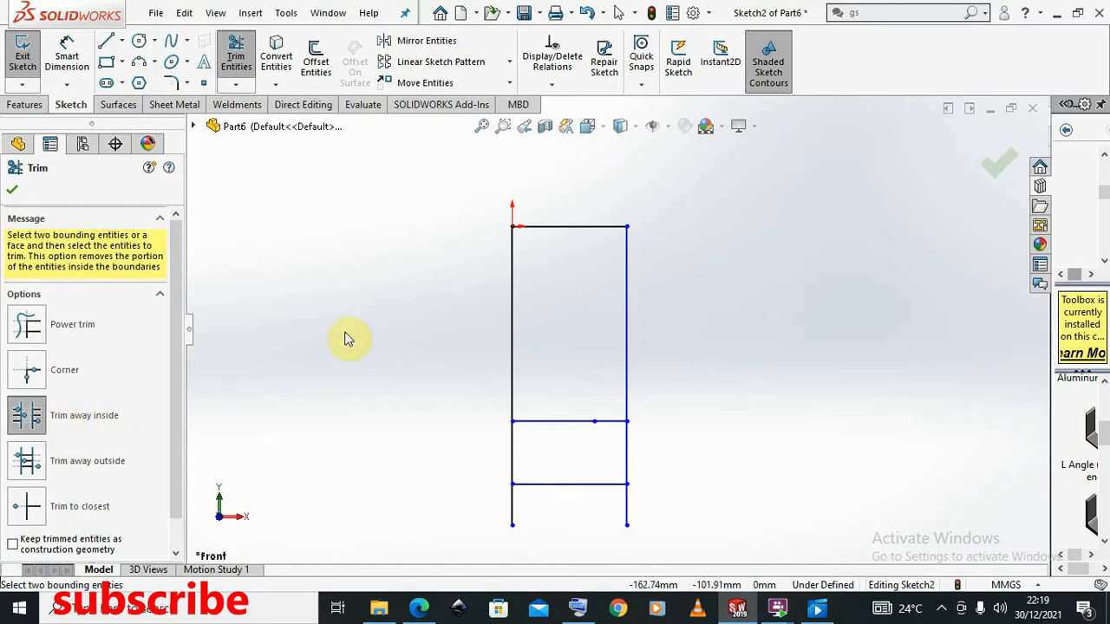
{"action": "left_click", "coordinate": [513, 310]}
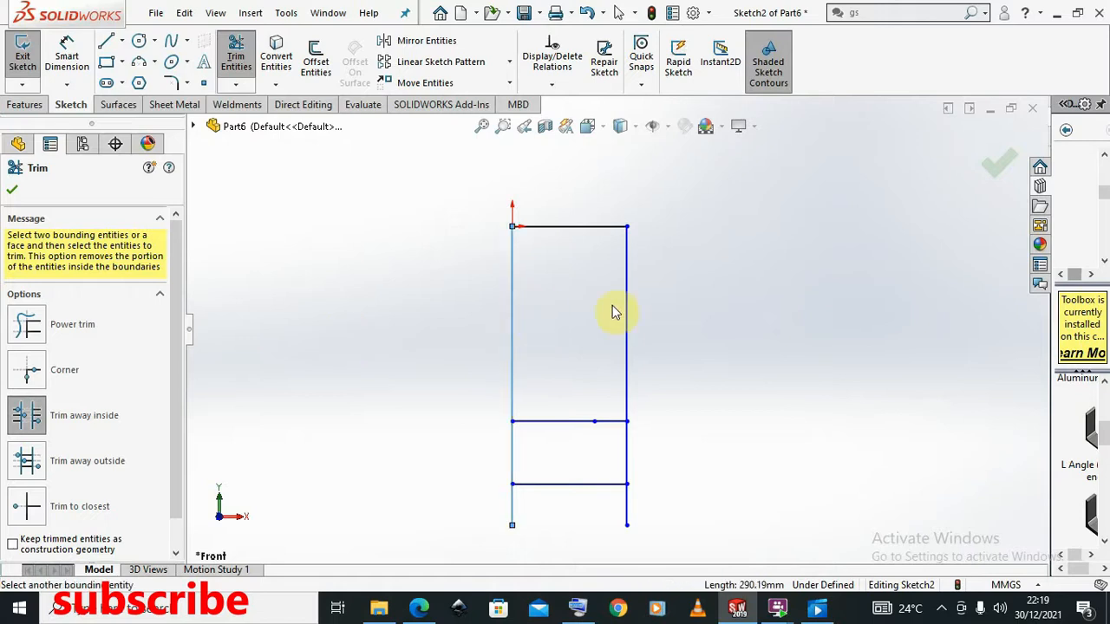
{"action": "left_click", "coordinate": [630, 306]}
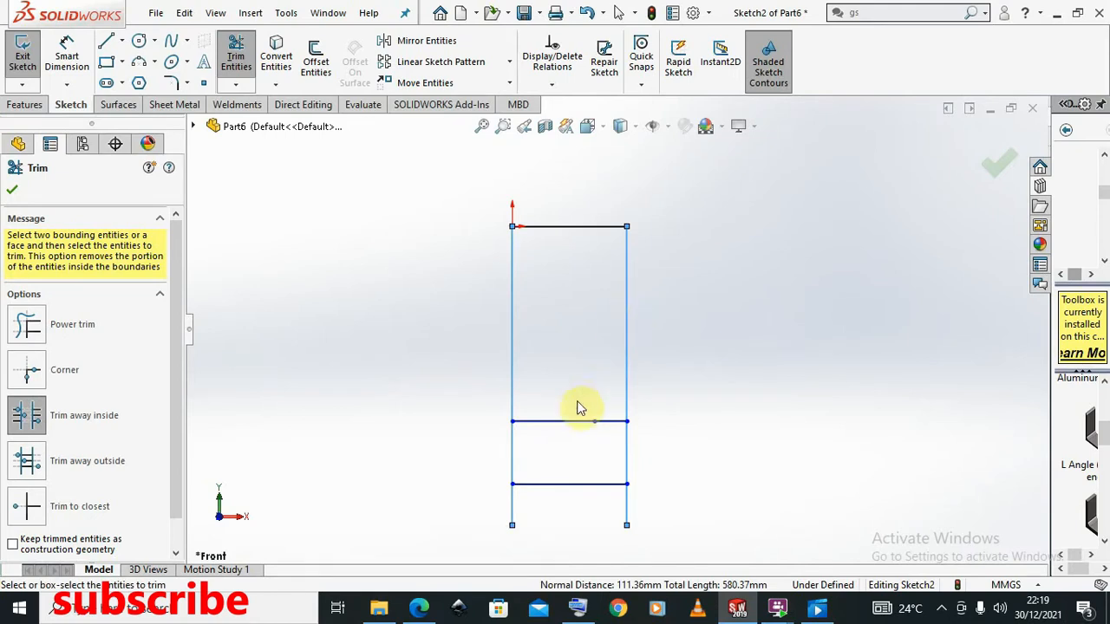
{"action": "left_click", "coordinate": [559, 483]}
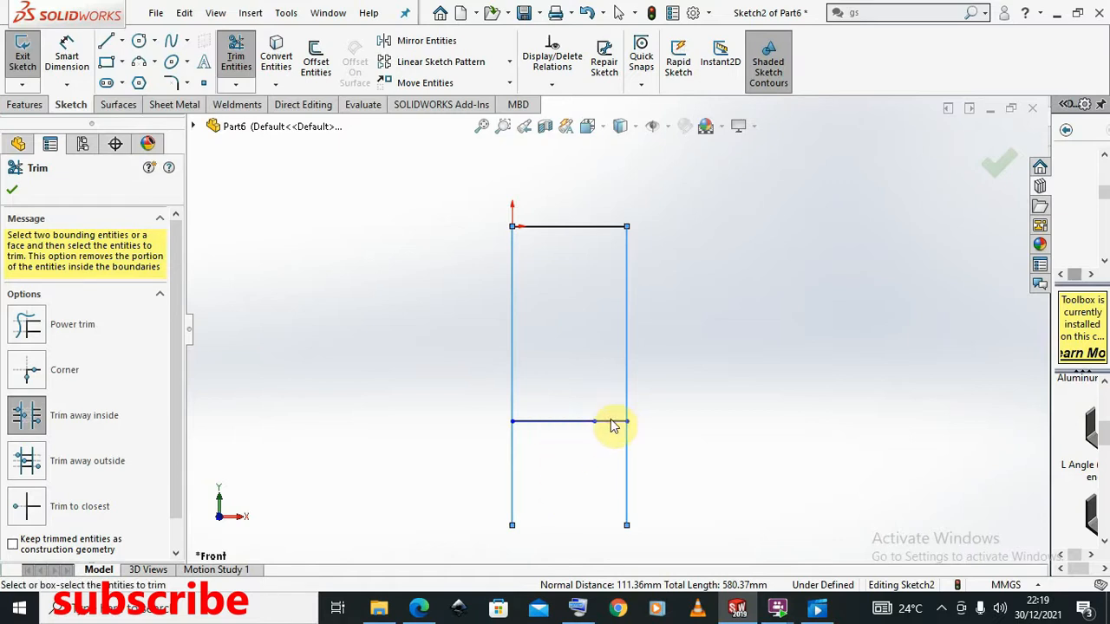
{"action": "left_click", "coordinate": [561, 228]}
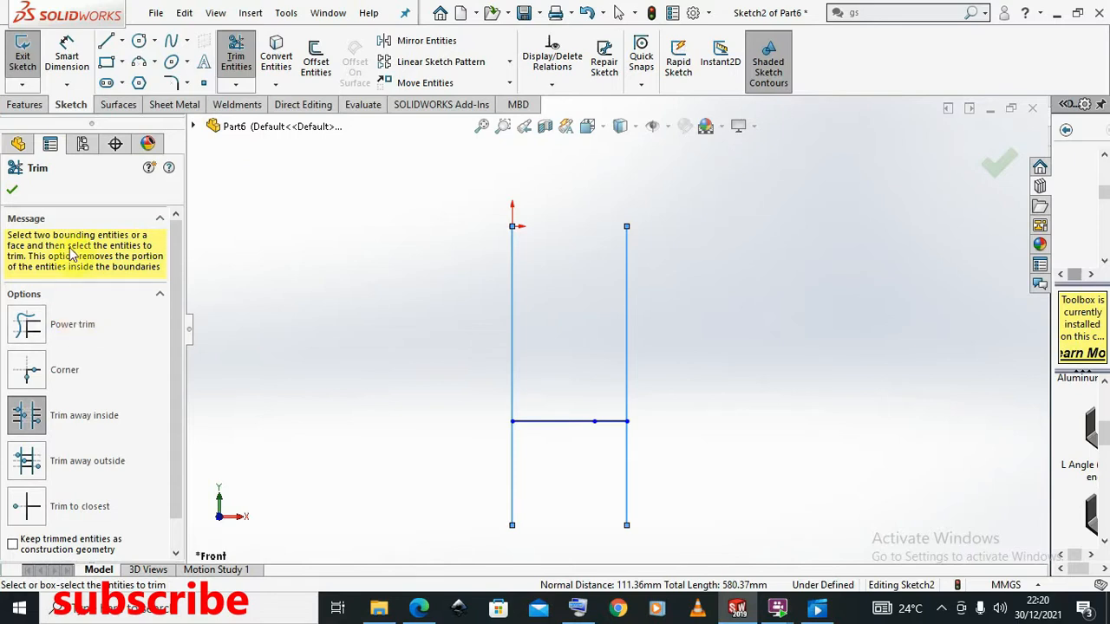
- Remove both segments of the remaining horizontal line and the two vertical lines using Trim to closest
{"action": "left_click", "coordinate": [26, 507]}
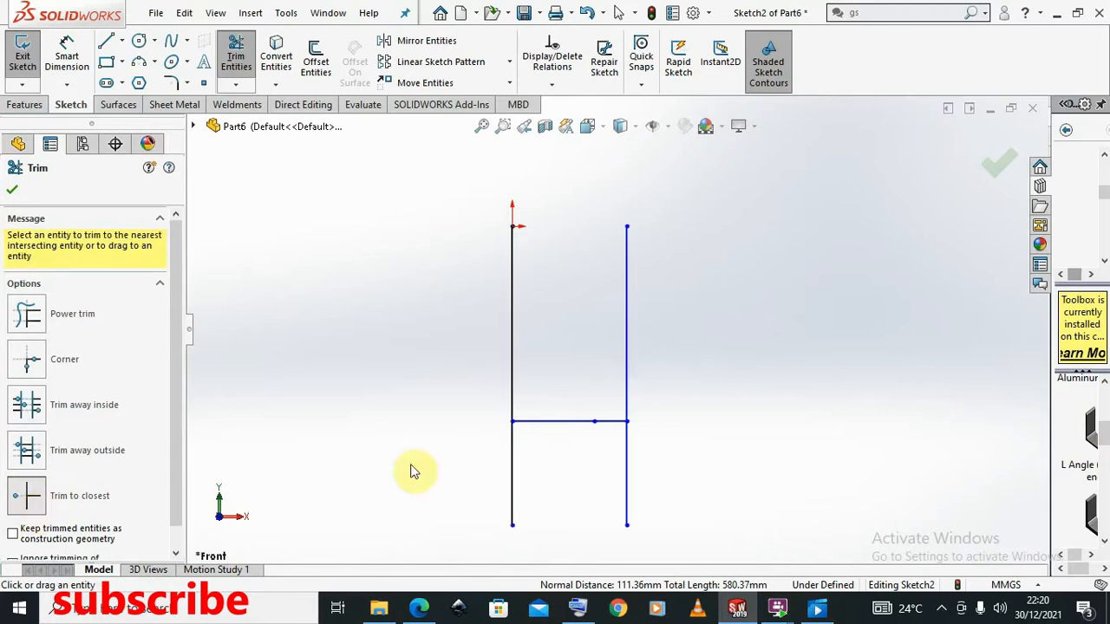
{"action": "left_click", "coordinate": [564, 423]}
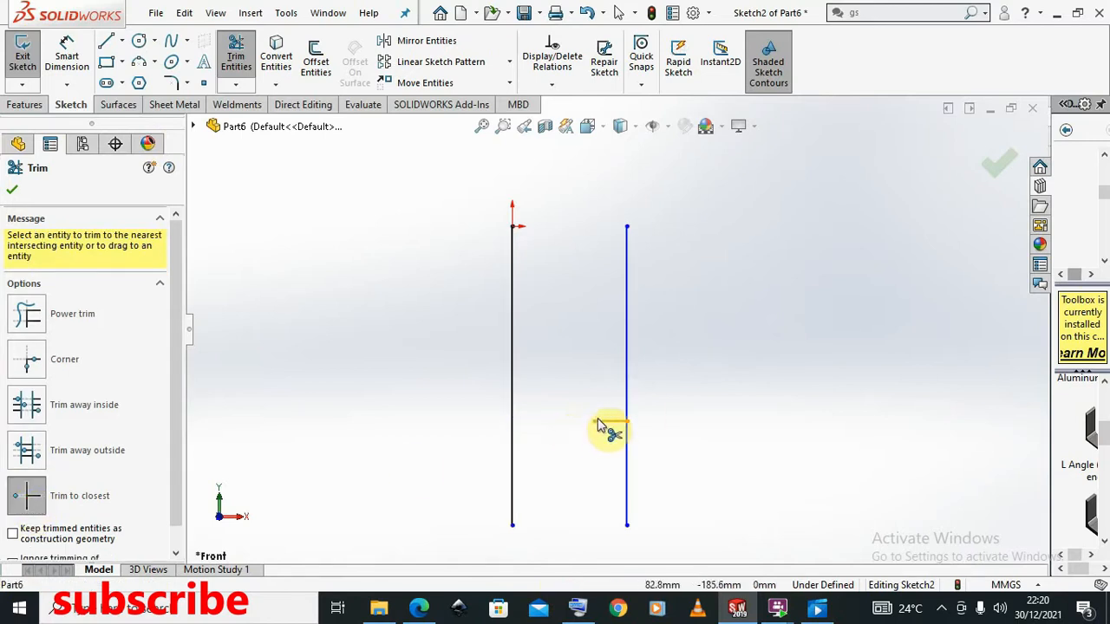
{"action": "left_click", "coordinate": [598, 423]}
{"action": "left_click", "coordinate": [628, 395]}
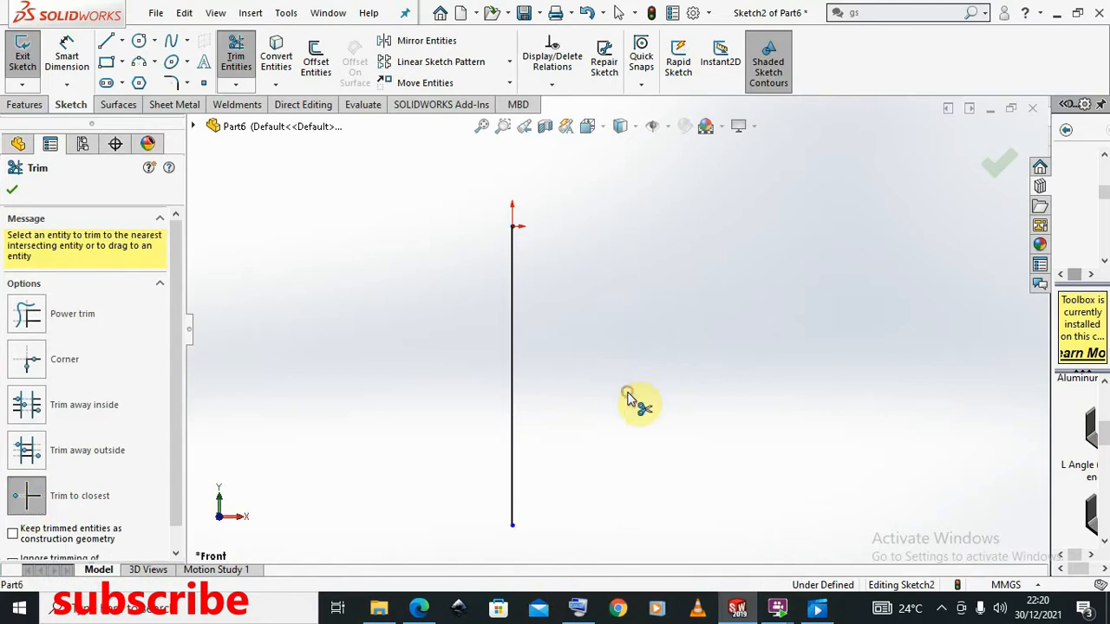
{"action": "left_click", "coordinate": [512, 371]}
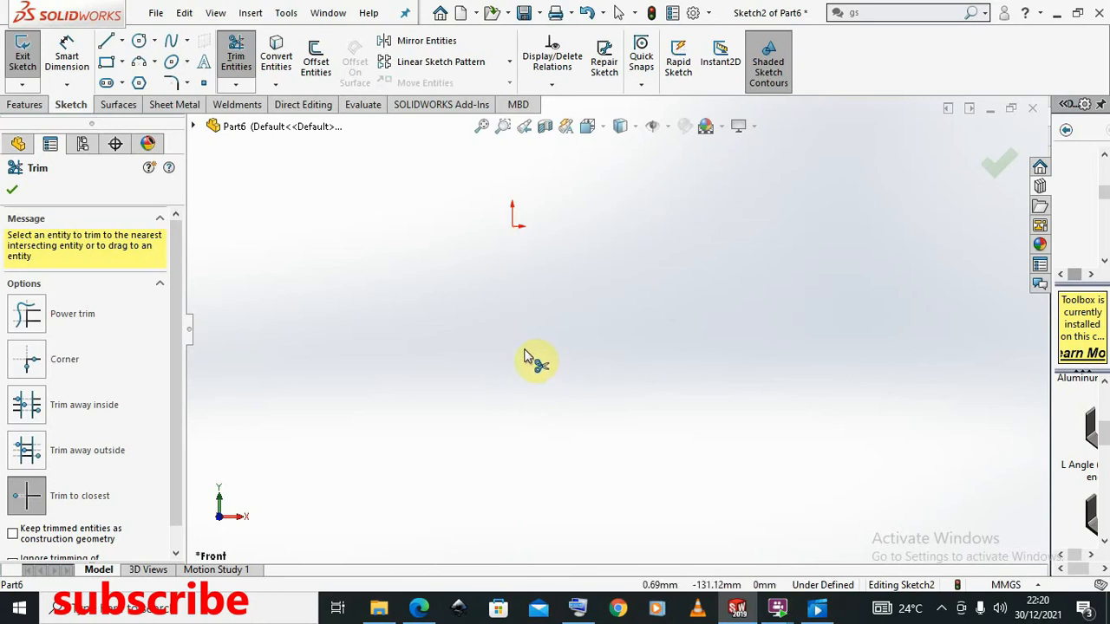
- Sketch a vertical line about 172 mm long downward from the origin
{"action": "left_click", "coordinate": [106, 41]}
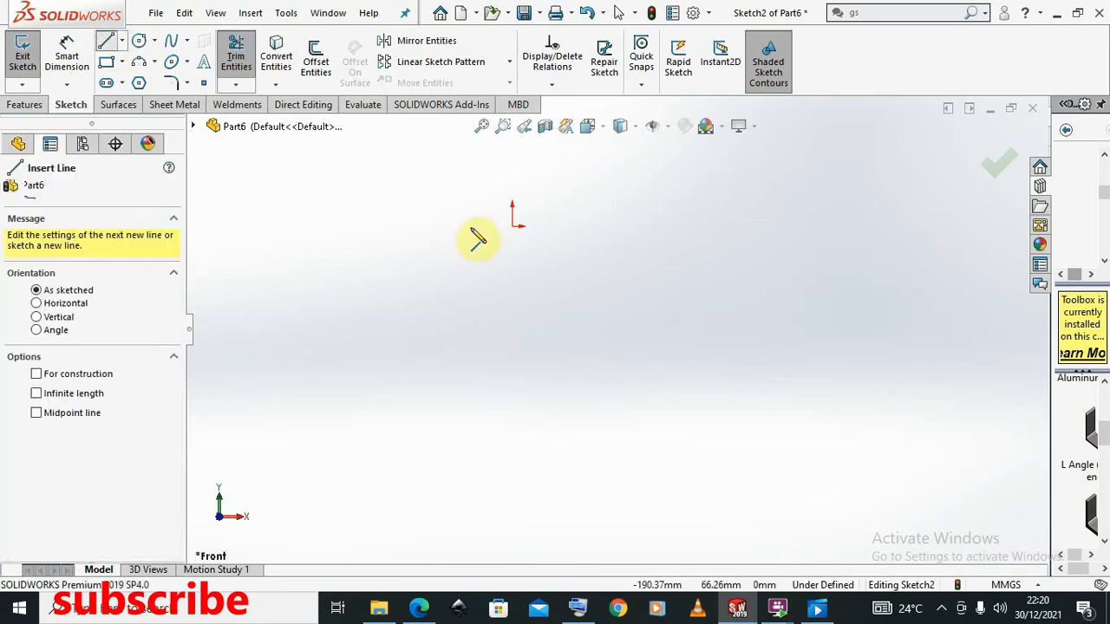
{"action": "left_click", "coordinate": [515, 232]}
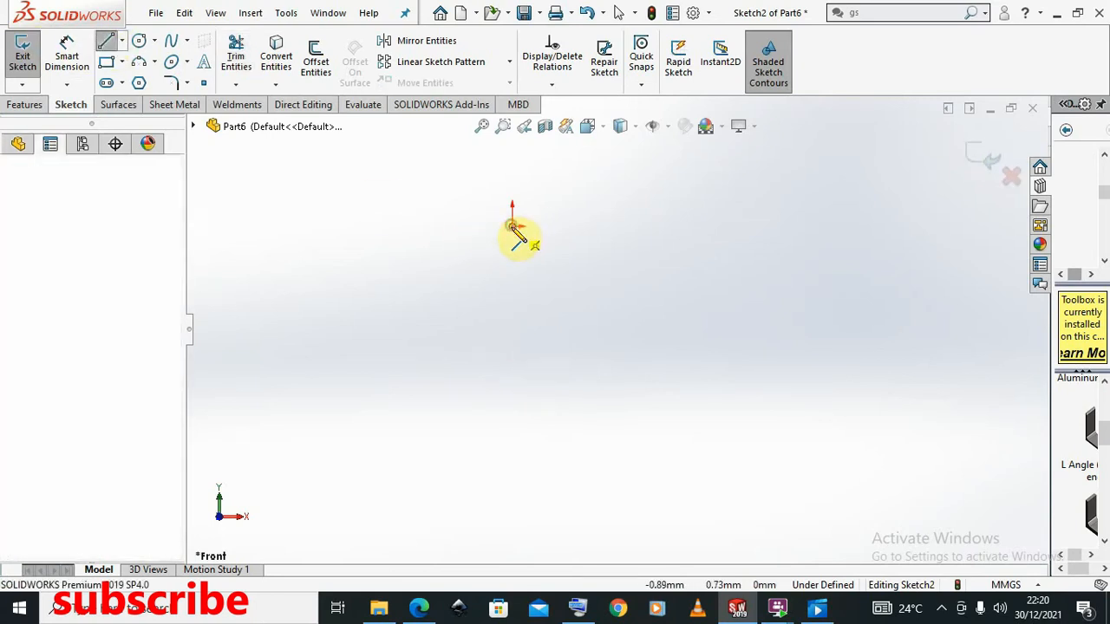
{"action": "left_click", "coordinate": [512, 403]}
{"action": "right_click", "coordinate": [513, 404]}
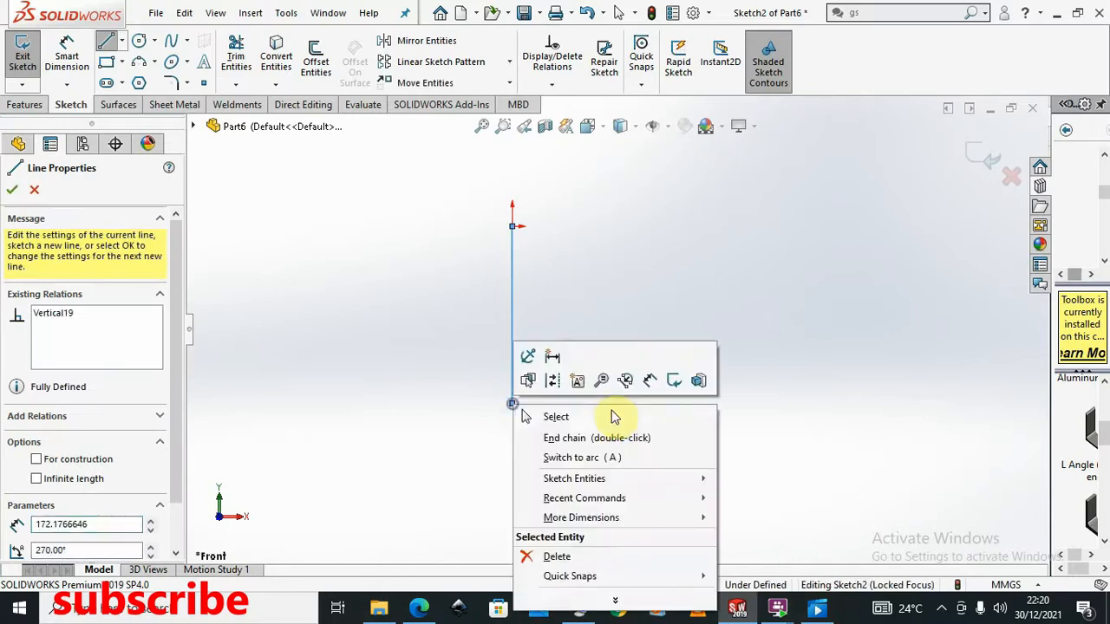
{"action": "left_click", "coordinate": [612, 416]}
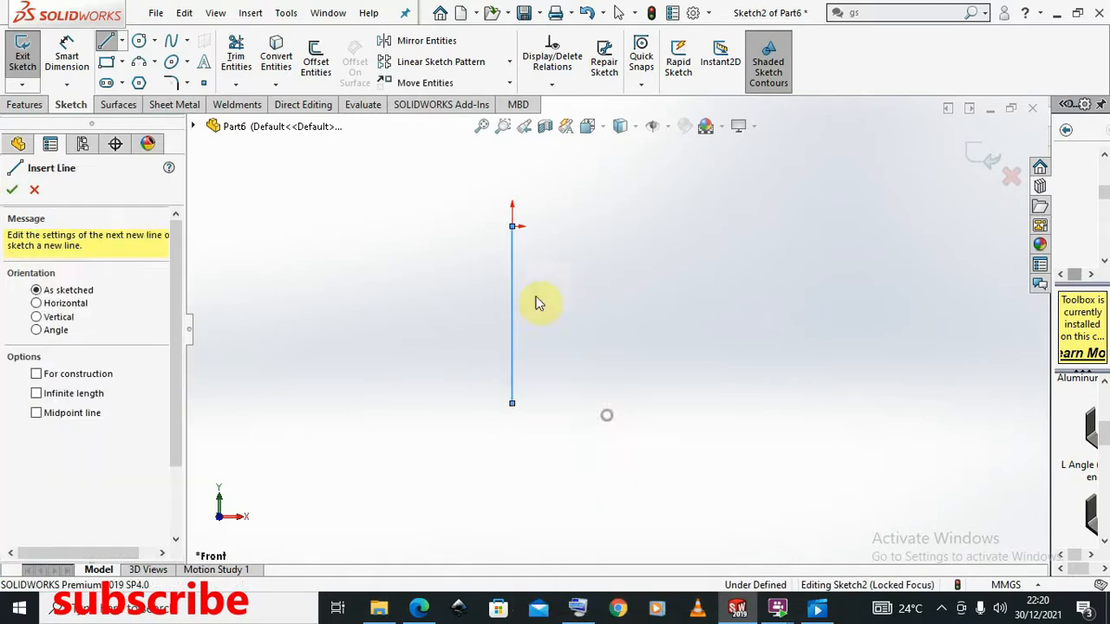
- Sketch a horizontal line about 166 mm long to the right, starting on the upper part of the vertical line
{"action": "left_click", "coordinate": [106, 41]}
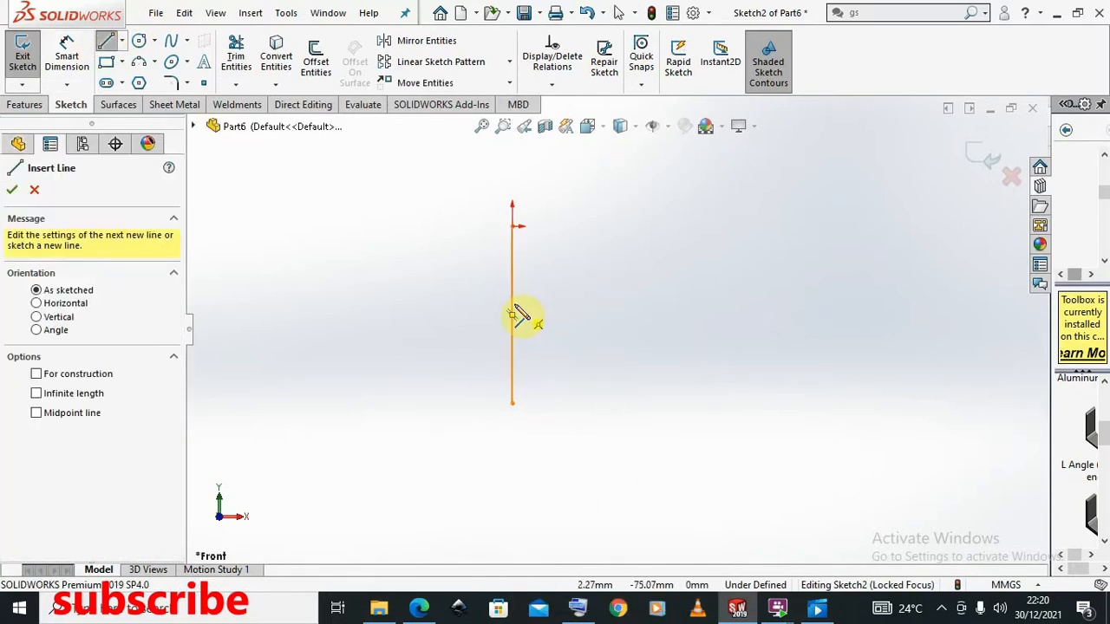
{"action": "left_click", "coordinate": [512, 292]}
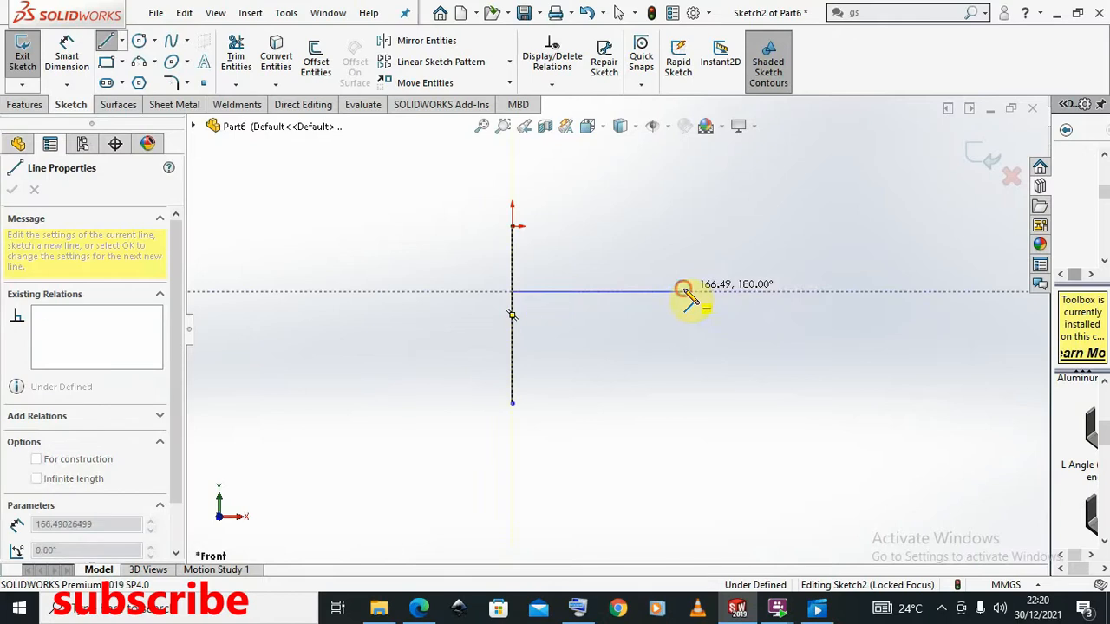
{"action": "left_click", "coordinate": [684, 292]}
{"action": "right_click", "coordinate": [685, 292]}
{"action": "left_click", "coordinate": [723, 300]}
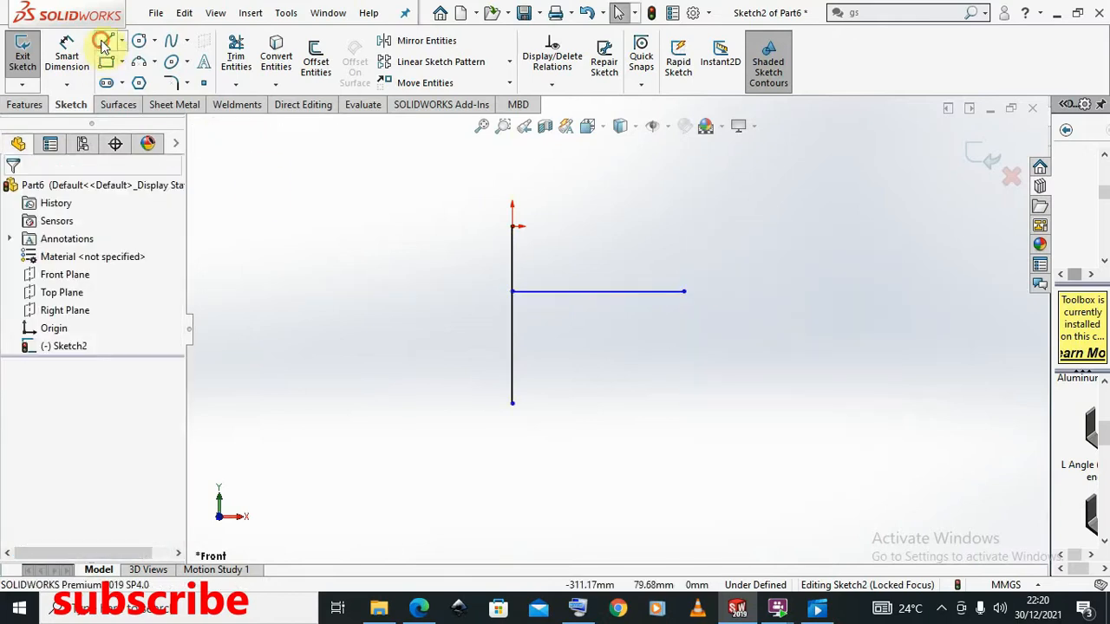
- Sketch a vertical line about 195 mm long downward from a point just right of the horizontal line's midpoint
{"action": "left_click", "coordinate": [105, 41]}
{"action": "left_click", "coordinate": [597, 292]}
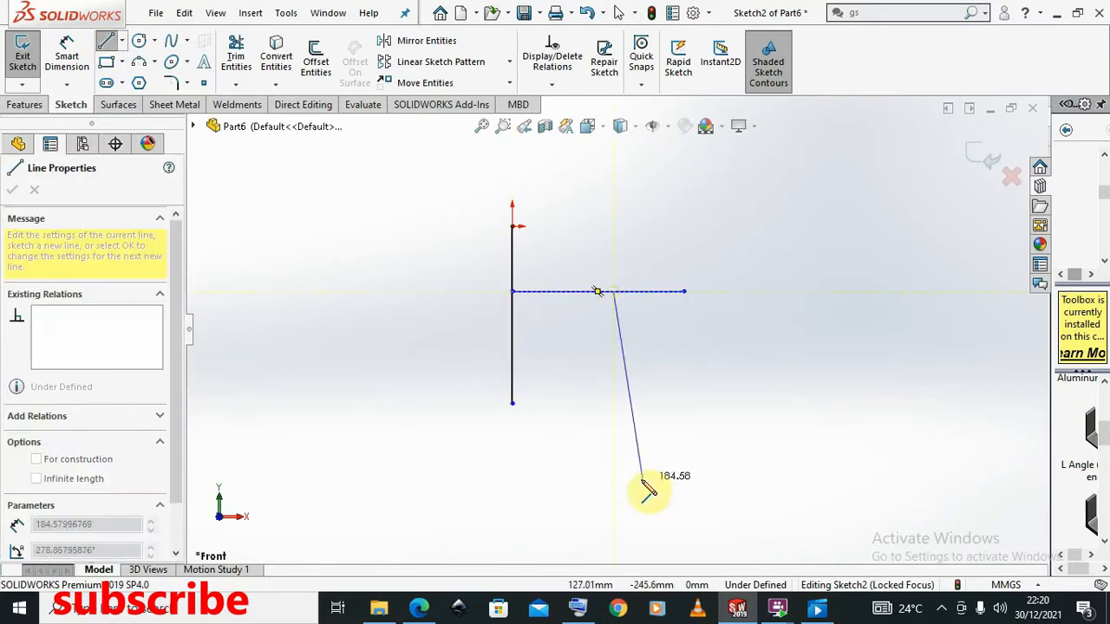
{"action": "left_click", "coordinate": [613, 491]}
{"action": "right_click", "coordinate": [616, 494]}
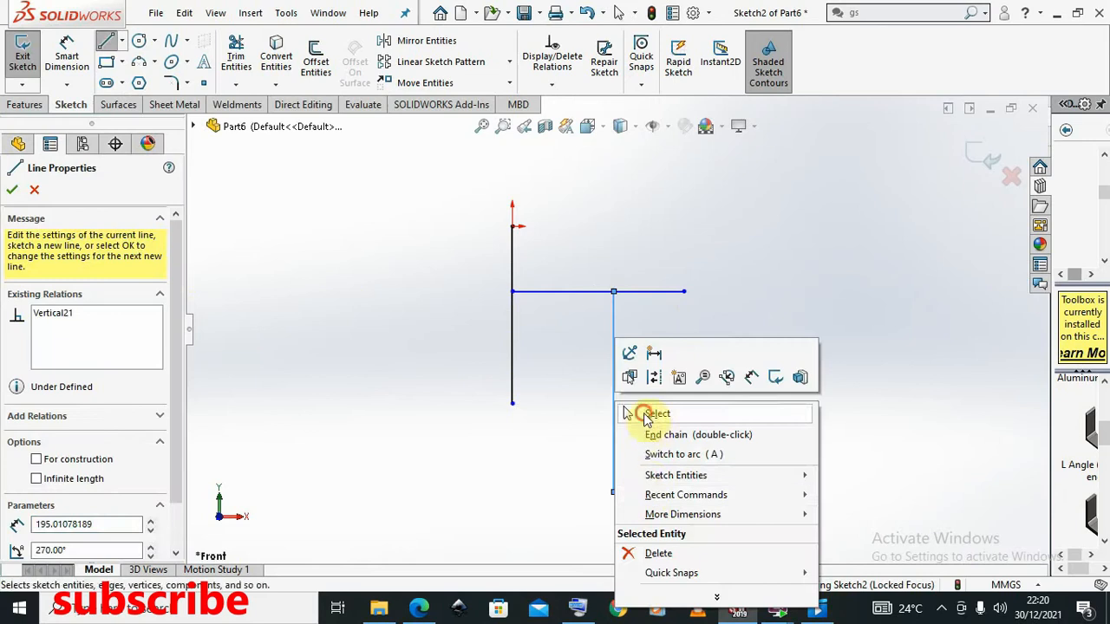
{"action": "left_click", "coordinate": [642, 414]}
- Sketch a horizontal line about 99 mm long from the left vertical's lower end to the second vertical line
{"action": "left_click", "coordinate": [110, 41]}
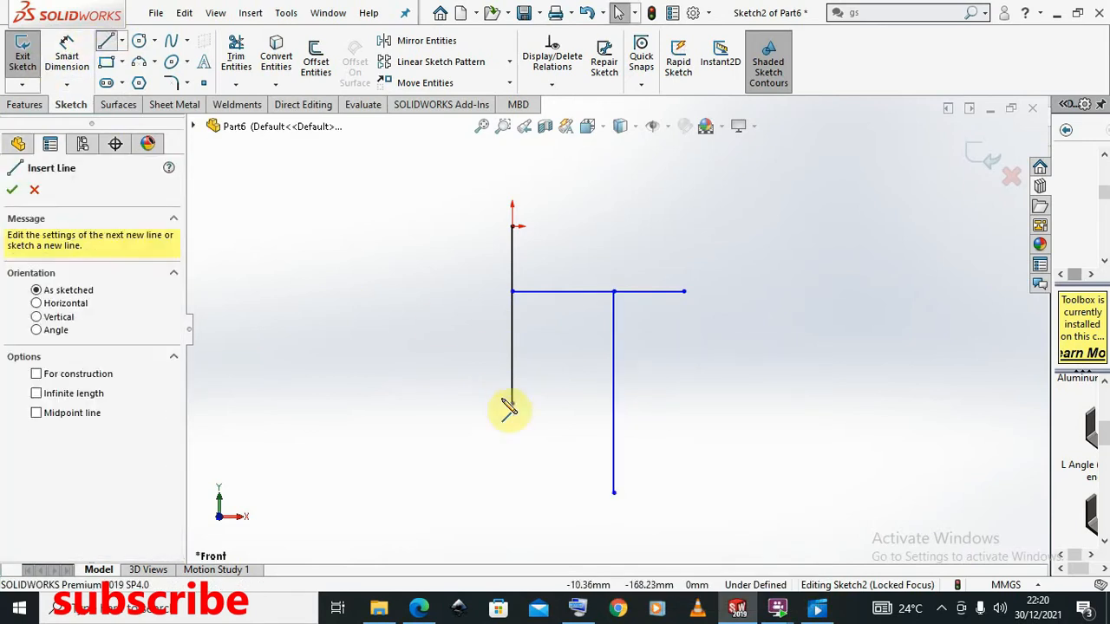
{"action": "left_click", "coordinate": [512, 403]}
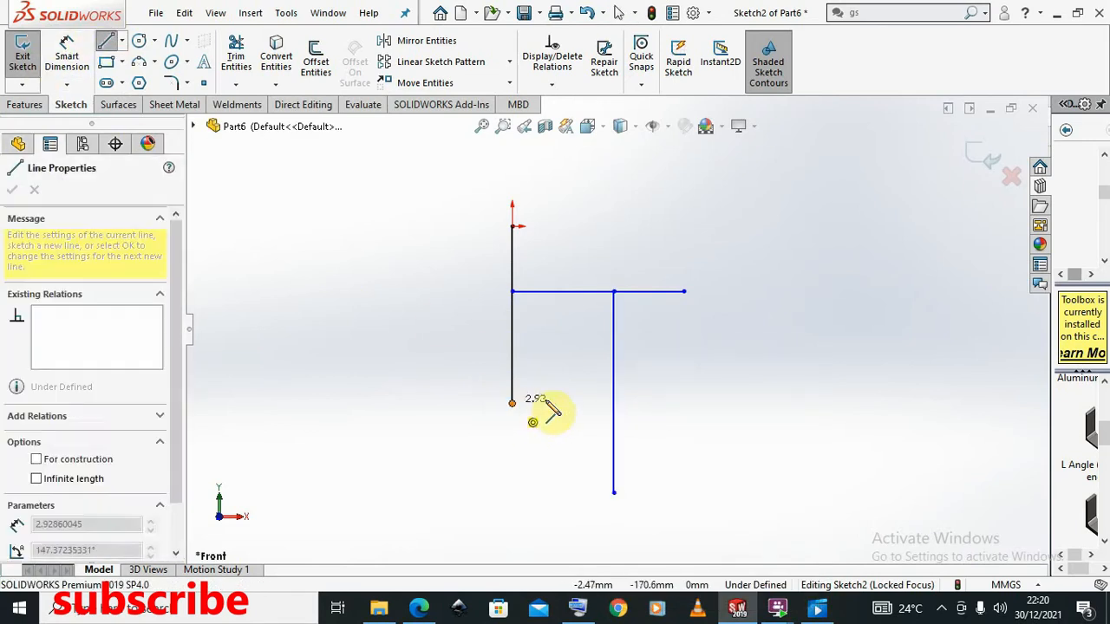
{"action": "left_click", "coordinate": [613, 404]}
{"action": "right_click", "coordinate": [613, 404]}
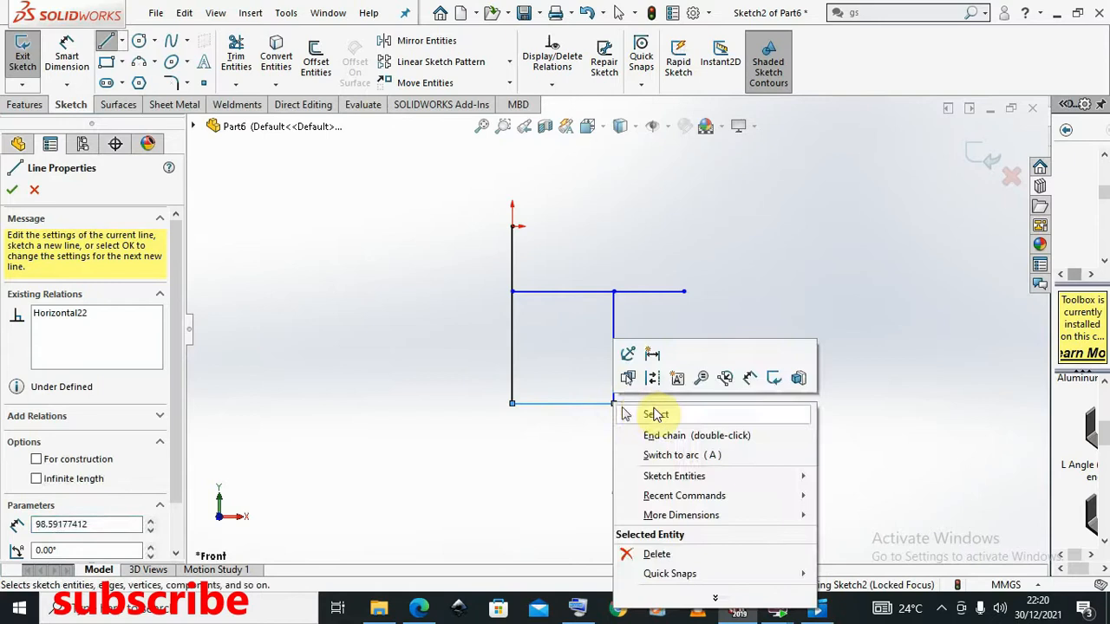
{"action": "left_click", "coordinate": [648, 412]}
- Sketch a horizontal line about 127 mm long to the left from the lower end of the left vertical line
{"action": "left_click", "coordinate": [108, 43]}
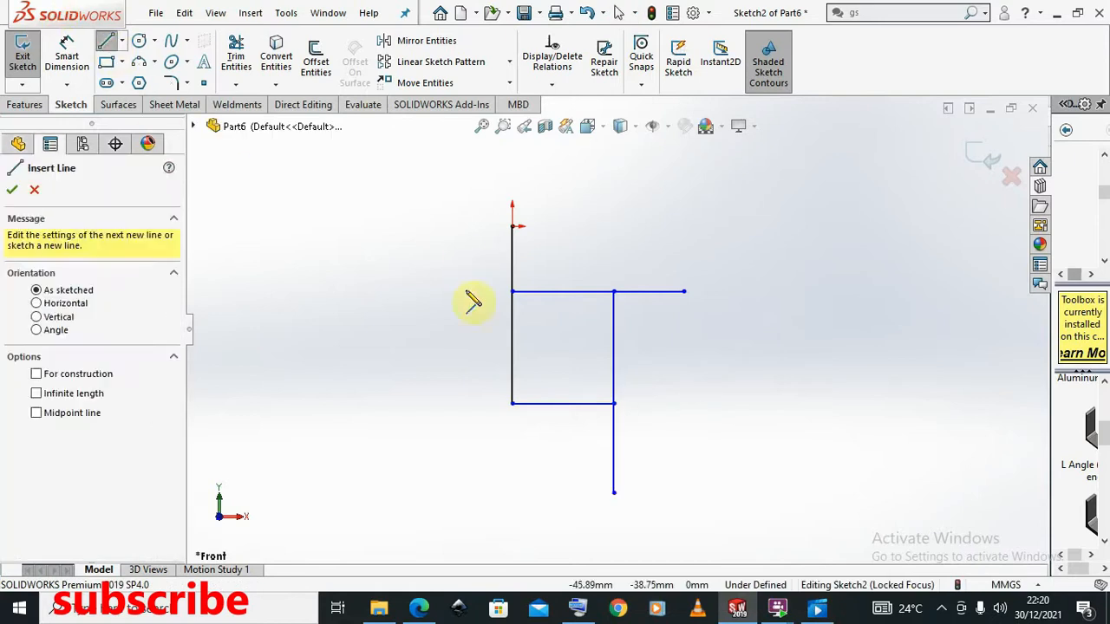
{"action": "left_click", "coordinate": [511, 404]}
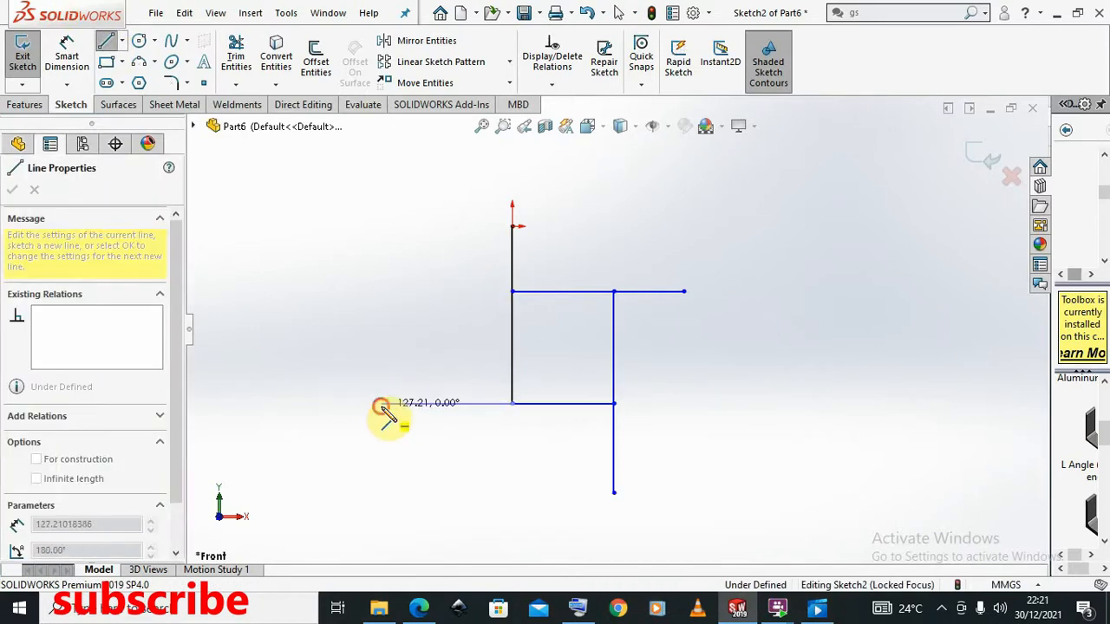
{"action": "left_click", "coordinate": [382, 404]}
{"action": "right_click", "coordinate": [384, 404]}
{"action": "left_click", "coordinate": [404, 416]}
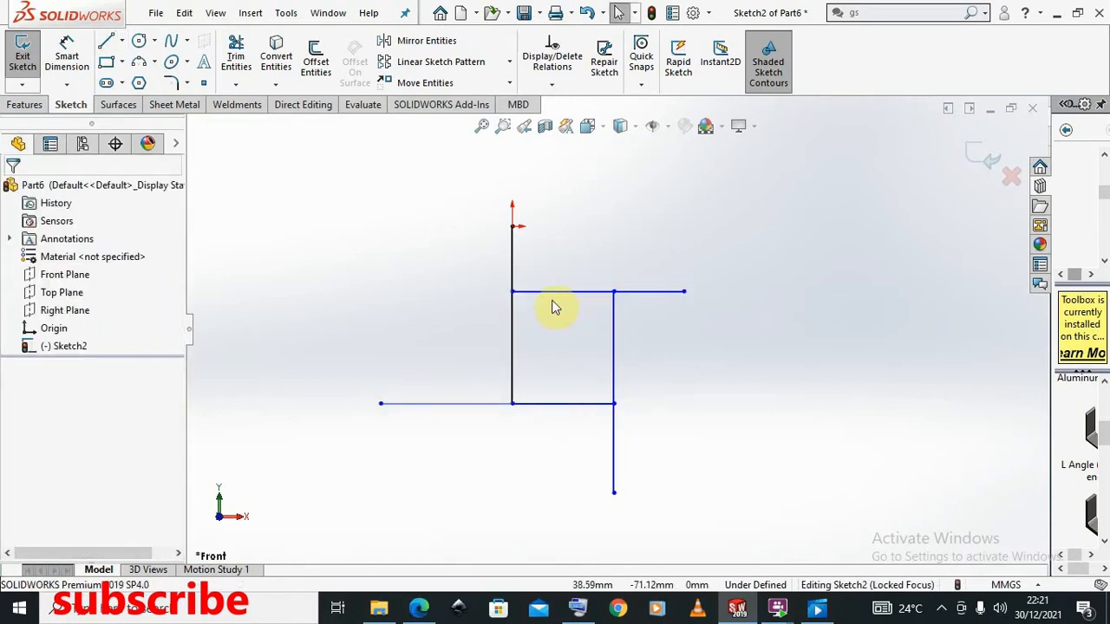
- Use Trim to closest to remove the outlying left line, the left vertical's upper overhang and the upper horizontal's right overhang
{"action": "left_click", "coordinate": [236, 85]}
{"action": "left_click", "coordinate": [240, 104]}
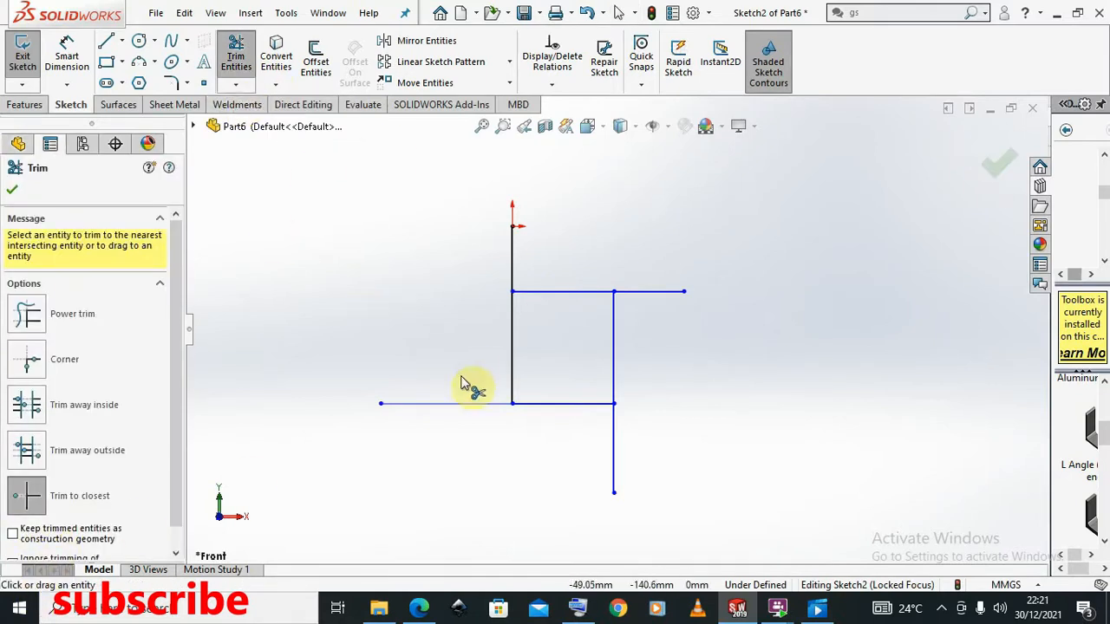
{"action": "left_click", "coordinate": [438, 401]}
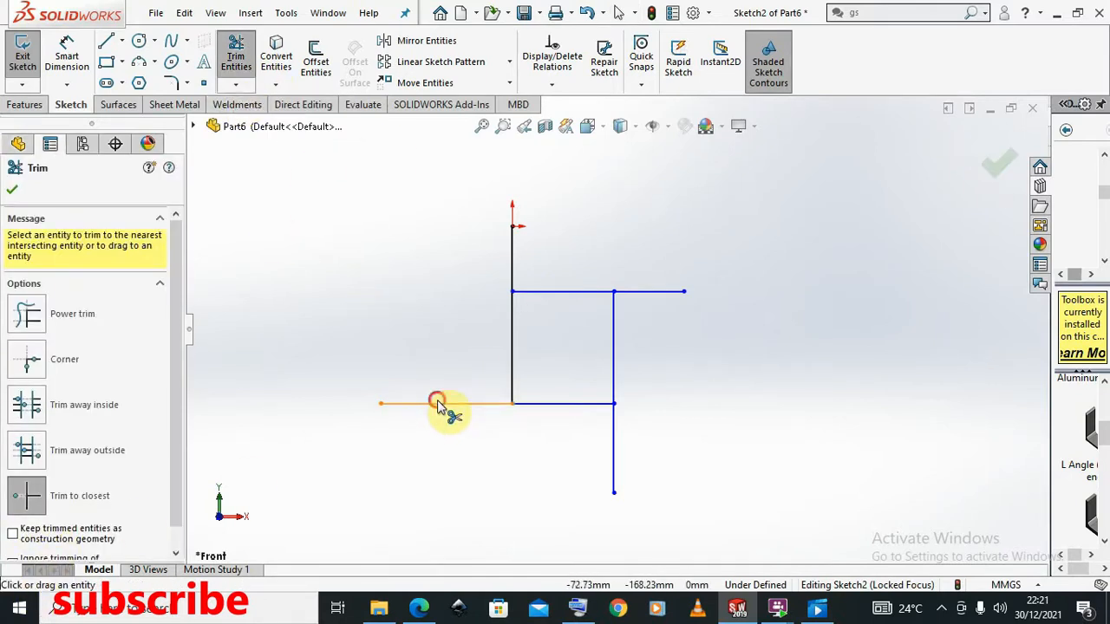
{"action": "left_click", "coordinate": [513, 257]}
{"action": "left_click", "coordinate": [513, 257]}
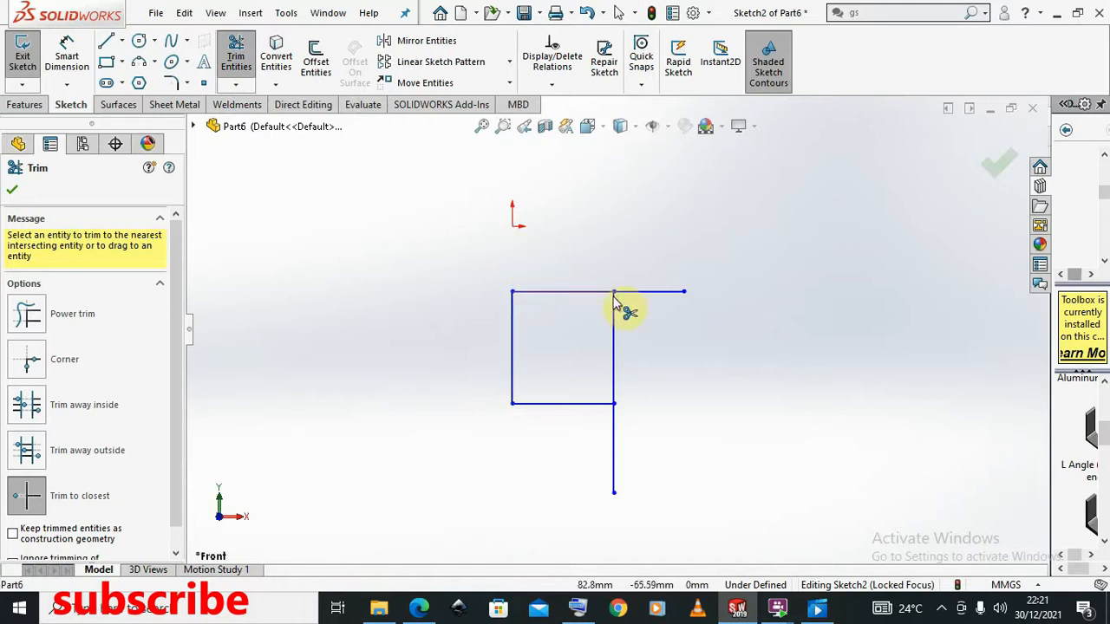
{"action": "left_click", "coordinate": [652, 297]}
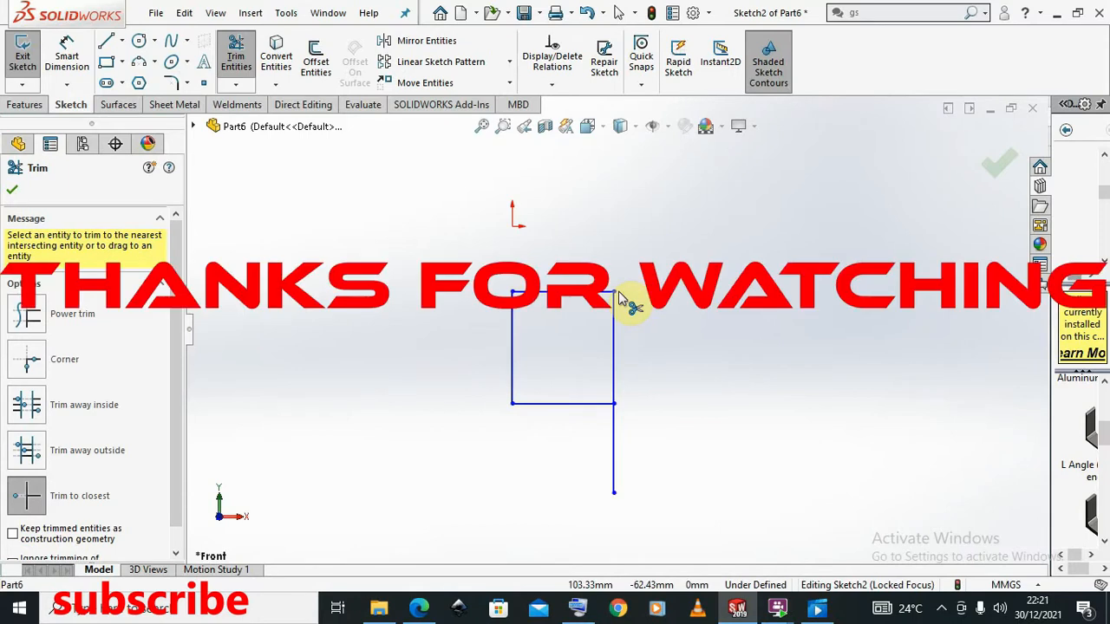
- Trim away all four edges of the rectangle and the vertical line below it, and finish the Trim command
{"action": "left_click", "coordinate": [615, 339]}
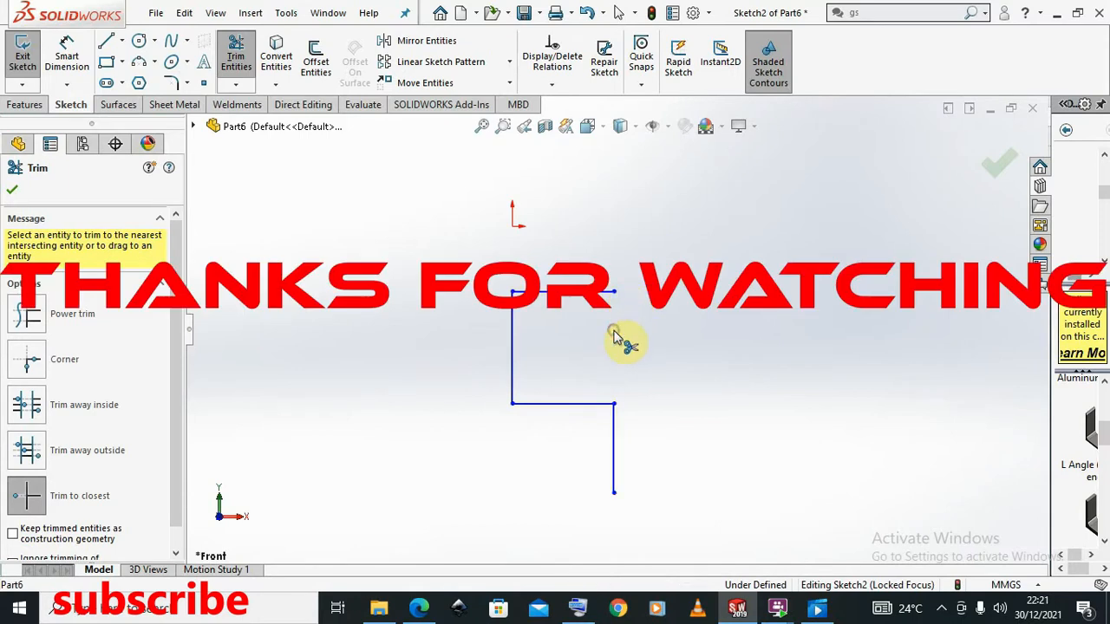
{"action": "left_click", "coordinate": [574, 295]}
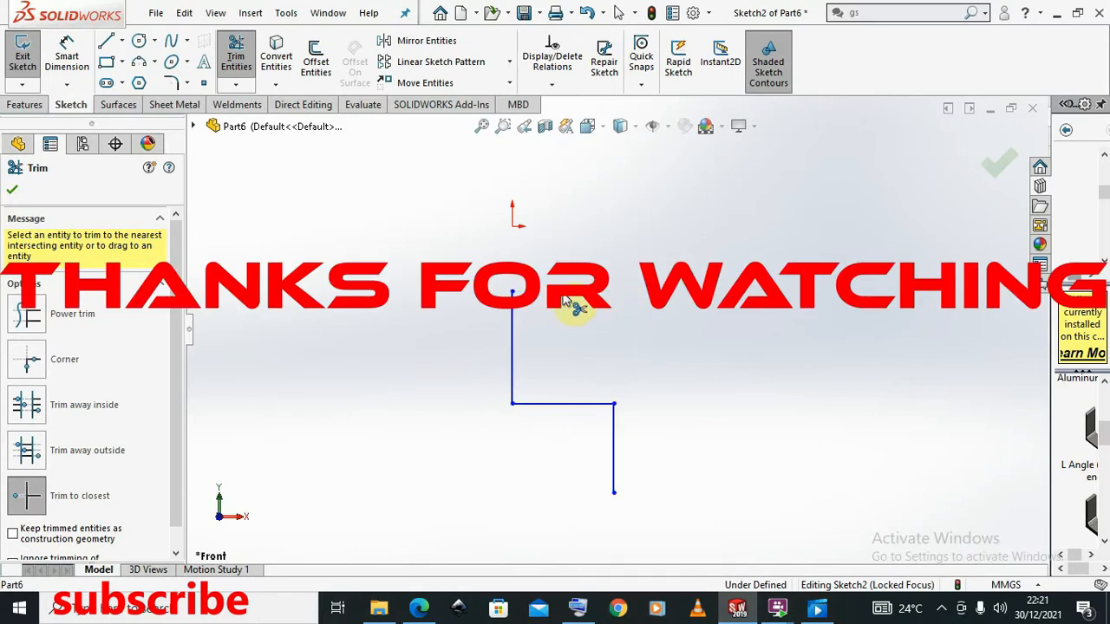
{"action": "left_click", "coordinate": [513, 339]}
{"action": "left_click", "coordinate": [569, 404]}
{"action": "left_click", "coordinate": [616, 463]}
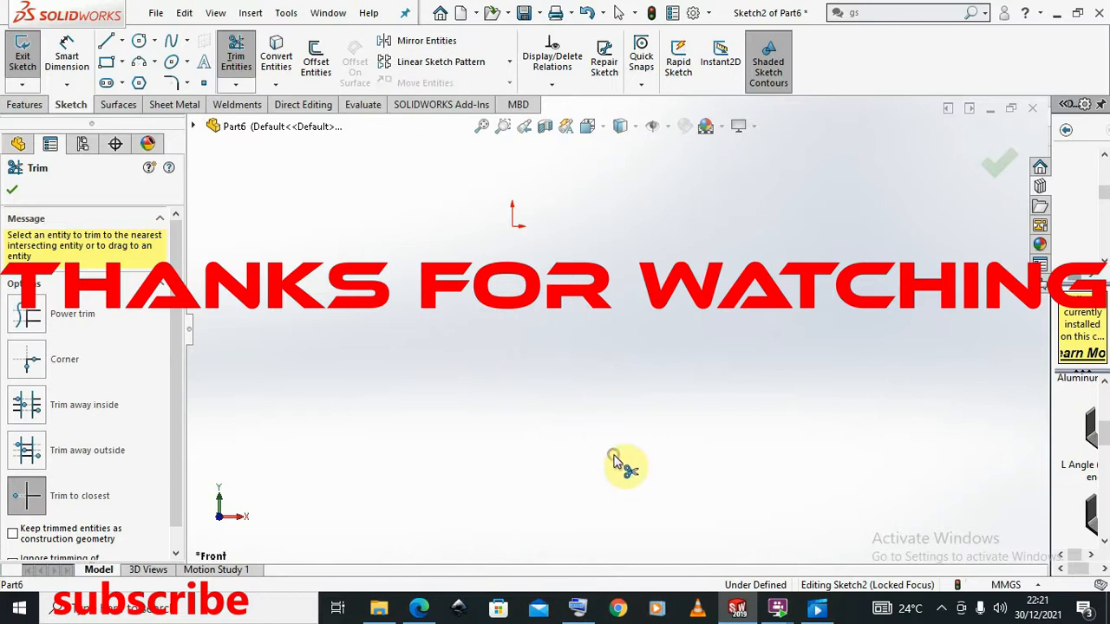
{"action": "left_click", "coordinate": [13, 190]}
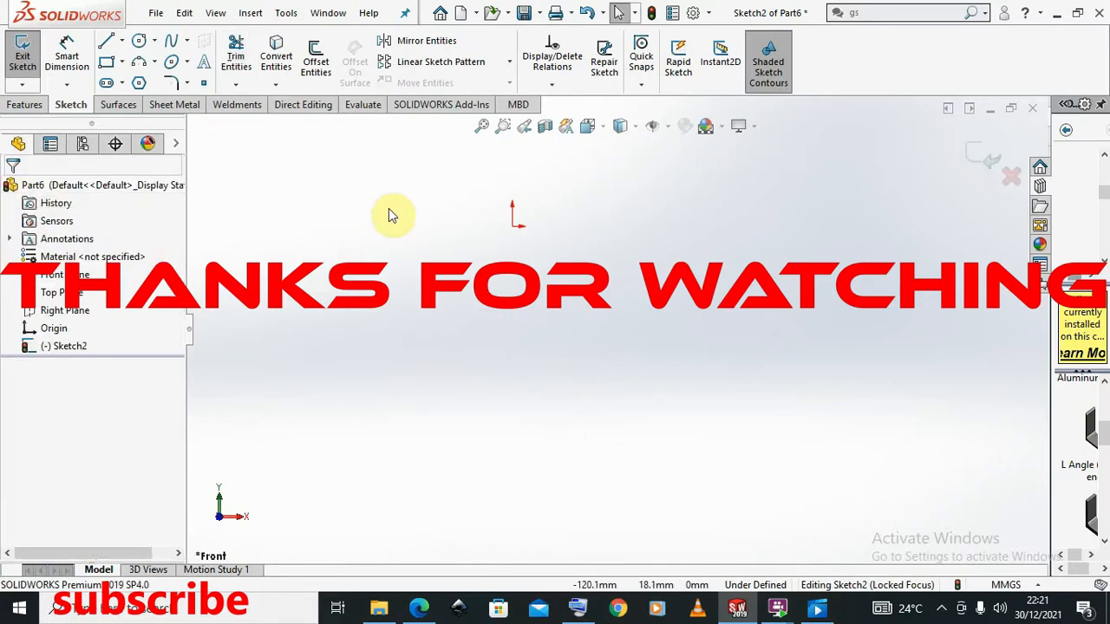